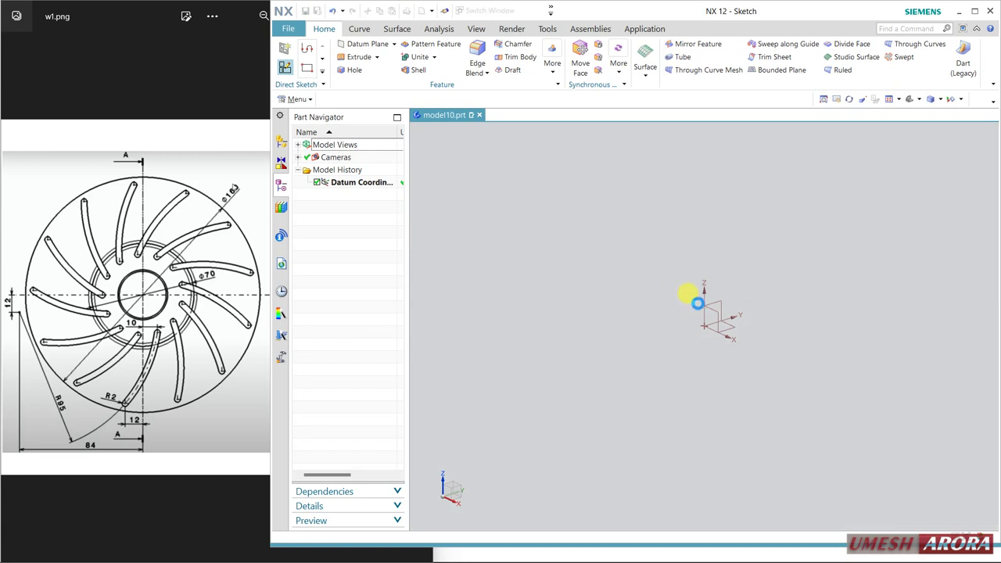
Step: Create a sketch on the XZ datum plane with the X axis as horizontal reference and the plane normal reversed
{"action": "left_click", "coordinate": [704, 306]}
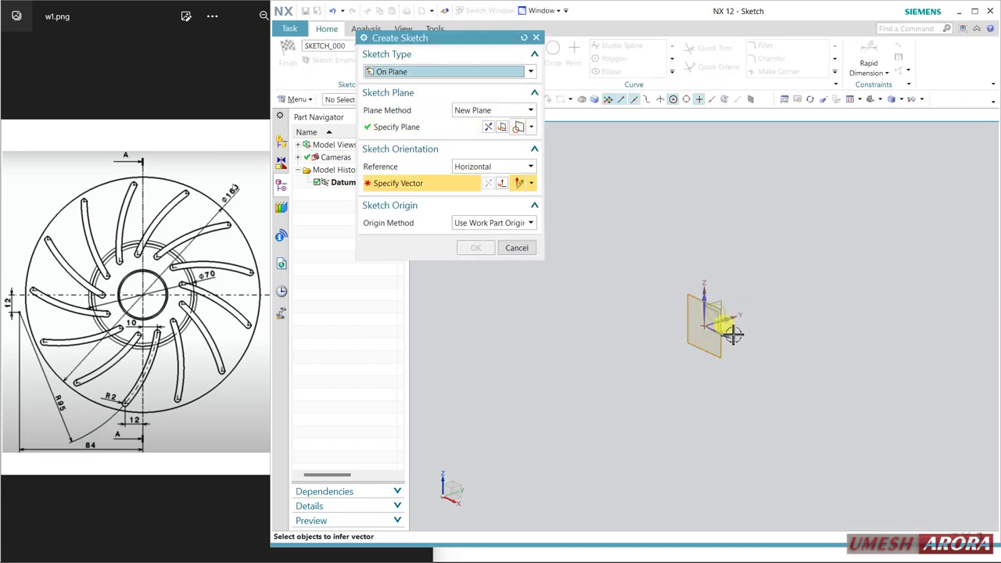
{"action": "left_click", "coordinate": [489, 129]}
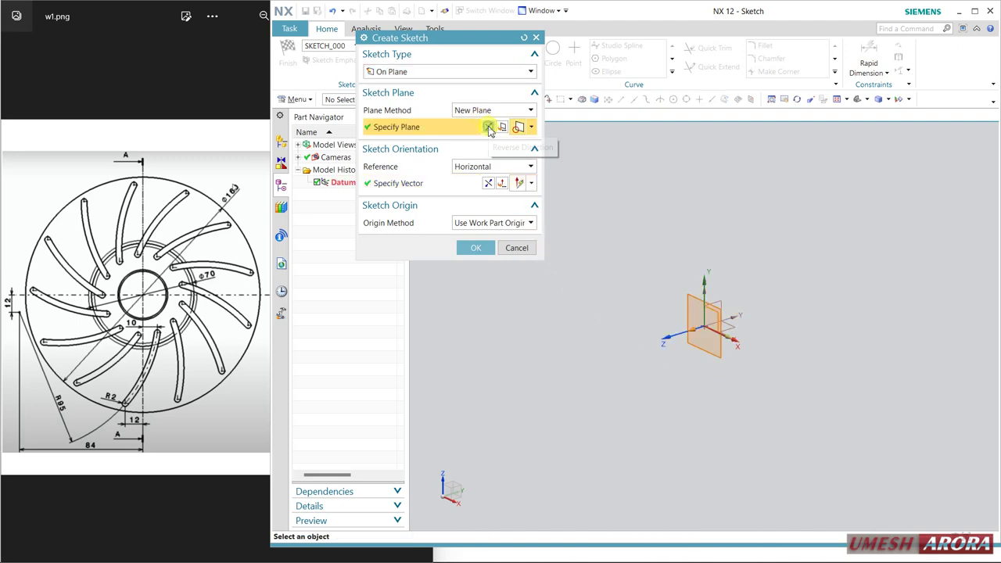
{"action": "left_click", "coordinate": [474, 247]}
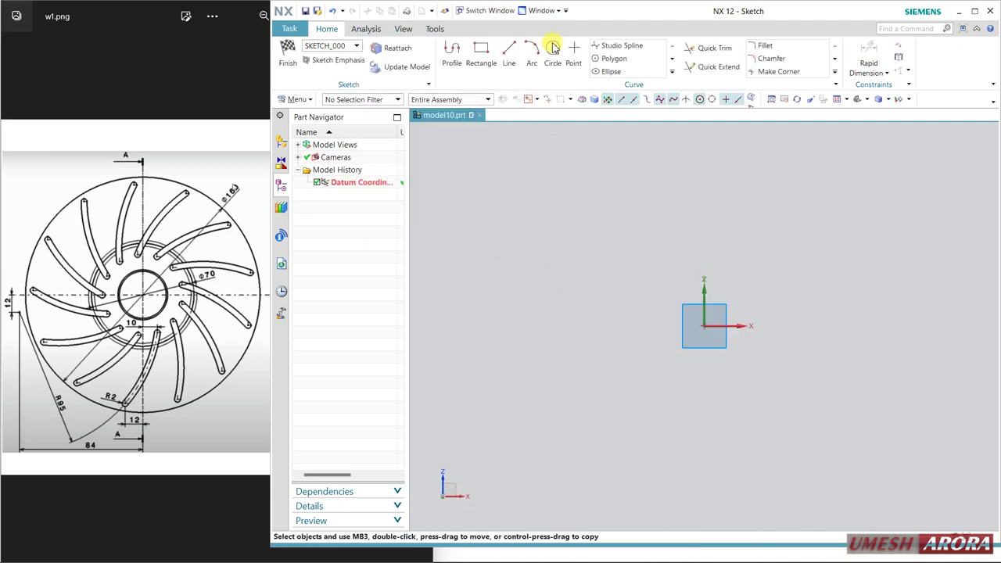
Step: Draw a circle of 160 mm diameter centred on the sketch origin
{"action": "left_click", "coordinate": [553, 50]}
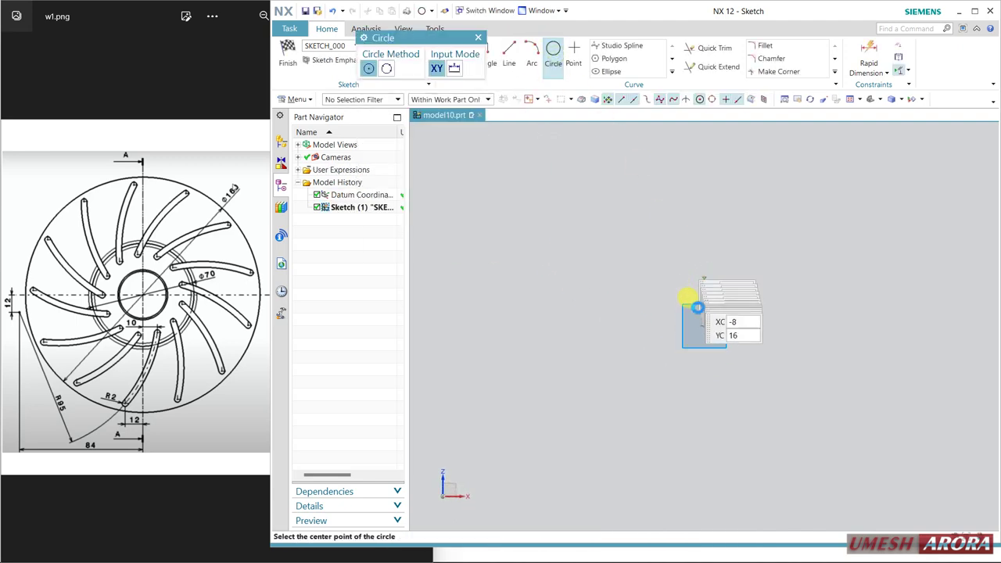
{"action": "left_click", "coordinate": [705, 327]}
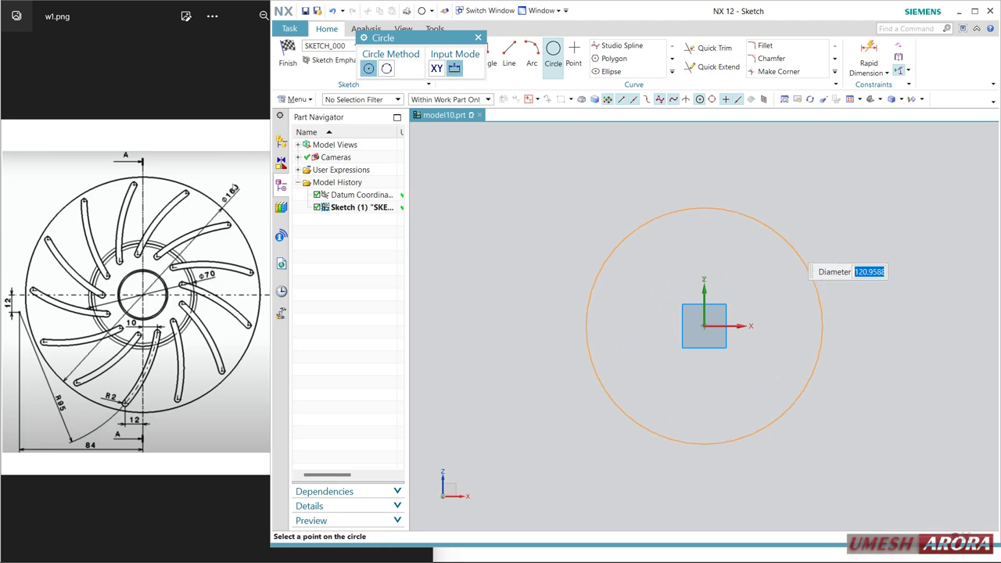
{"action": "key", "text": "Return"}
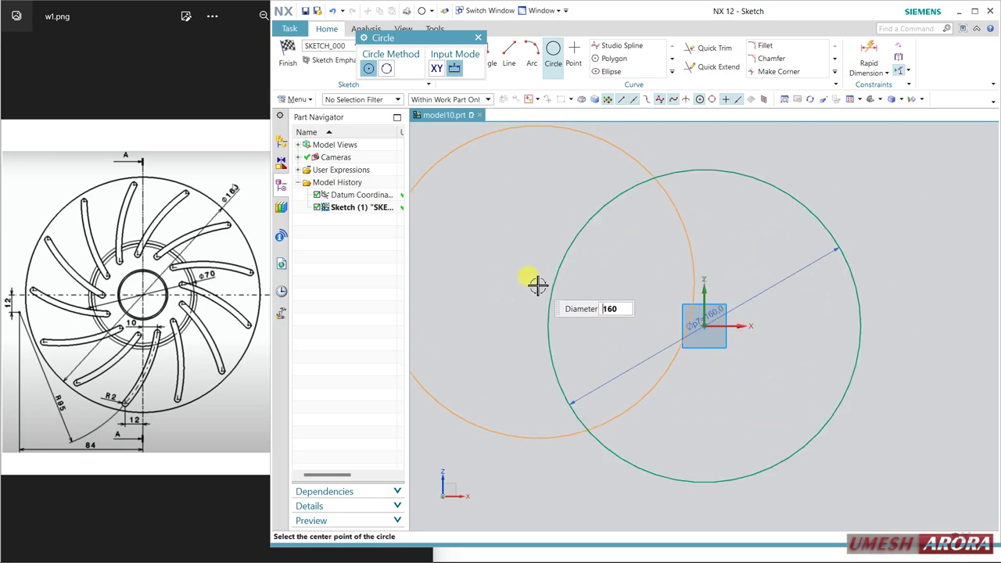
{"action": "key", "text": "Escape"}
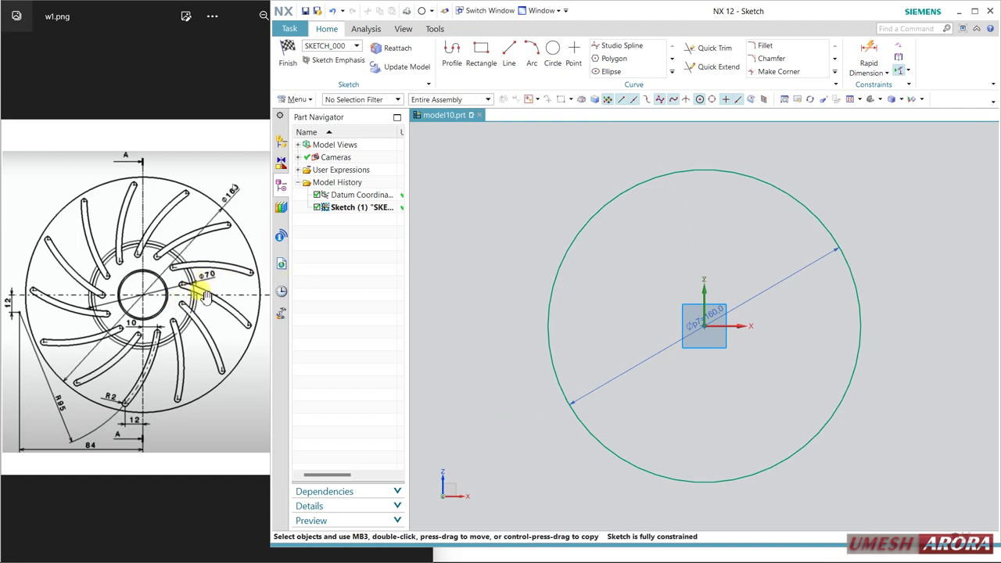
Step: Add a concentric circle of 32 mm diameter at the origin, as given in the reference drawing, and finish the sketch
{"action": "left_click", "coordinate": [156, 310]}
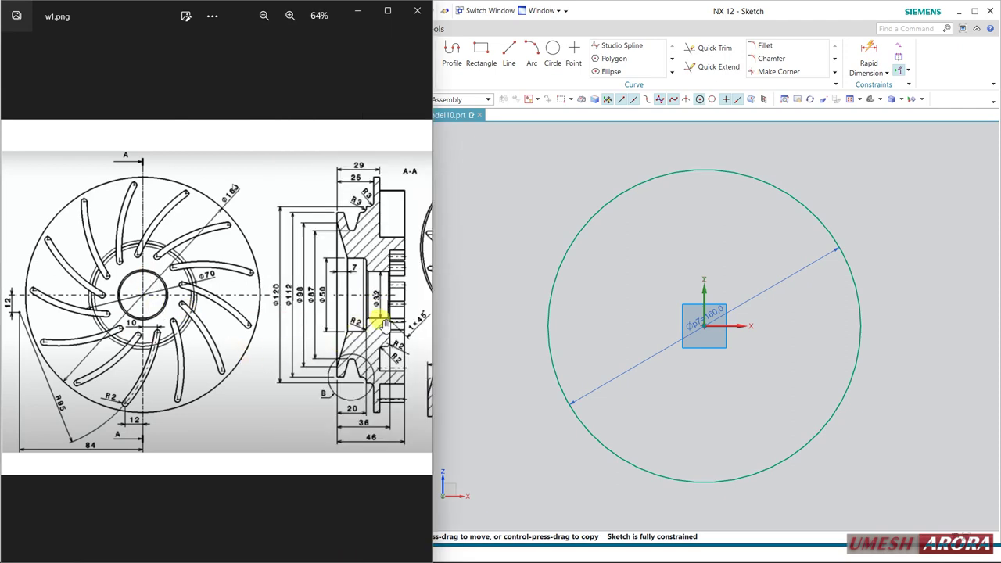
{"action": "left_click", "coordinate": [553, 53]}
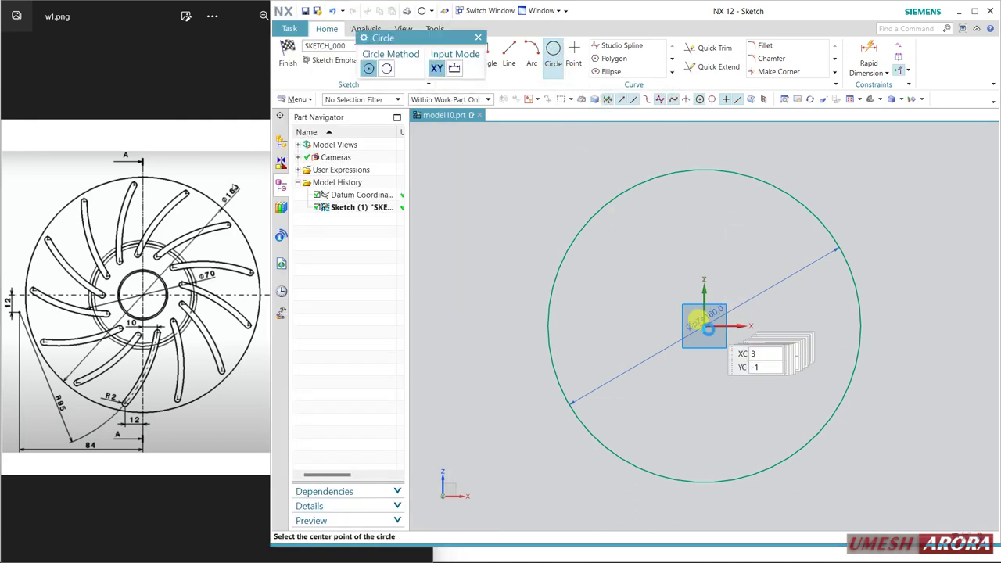
{"action": "left_click", "coordinate": [704, 326]}
{"action": "type", "text": "32"}
{"action": "key", "text": "Return"}
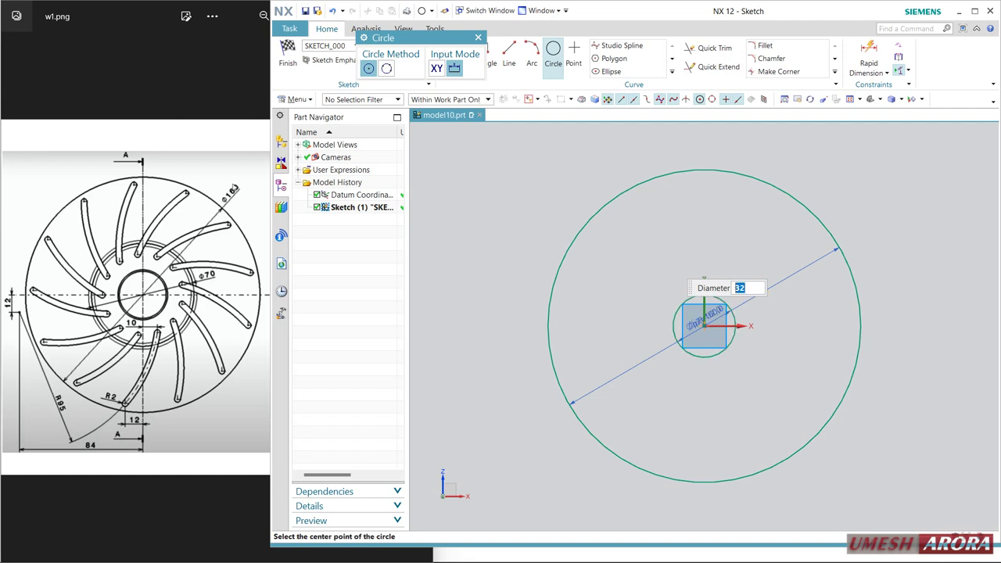
{"action": "left_click", "coordinate": [288, 54]}
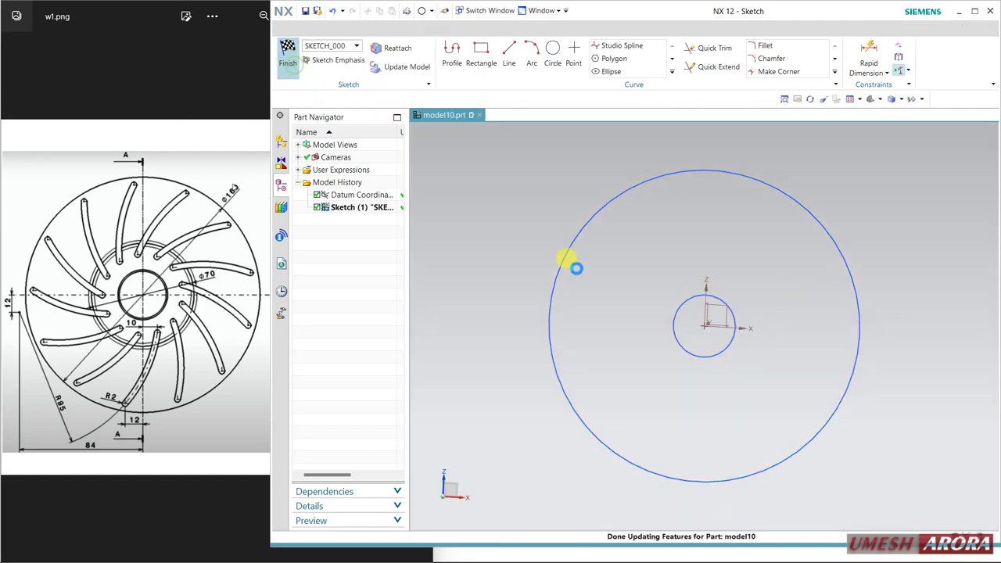
Step: Extrude only the 160 mm outer circle from 0 to 4 mm as a solid disc, taking the thickness from the reference drawing
{"action": "mouse_move", "coordinate": [552, 312]}
{"action": "middle_mouse_down"}
{"action": "mouse_move", "coordinate": [543, 306]}
{"action": "mouse_move", "coordinate": [536, 315]}
{"action": "mouse_move", "coordinate": [607, 304]}
{"action": "middle_mouse_up"}
{"action": "middle_click_drag", "start_coordinate": [685, 374], "coordinate": [705, 350]}
{"action": "middle_click_drag", "start_coordinate": [910, 105], "coordinate": [861, 172]}
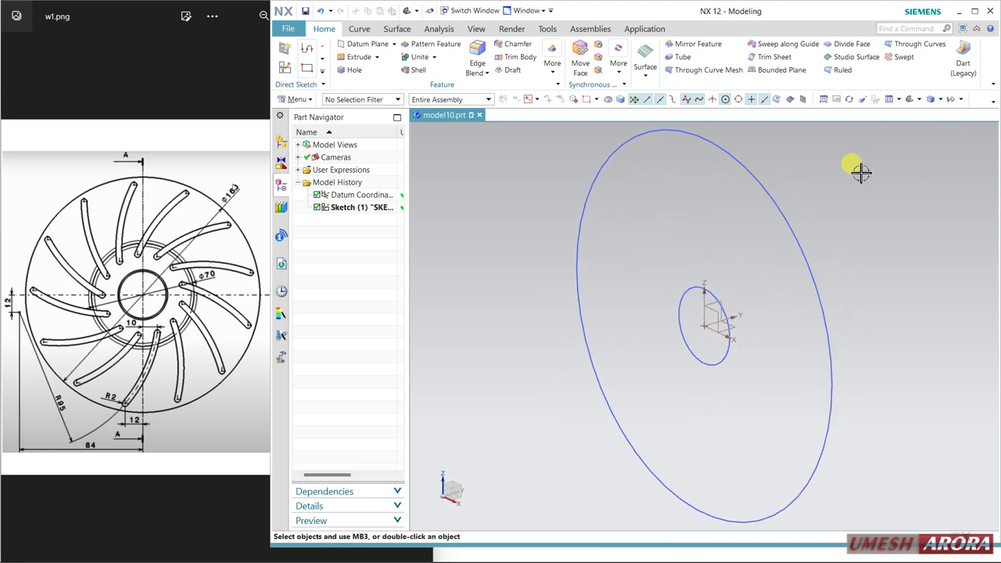
{"action": "left_click", "coordinate": [359, 61]}
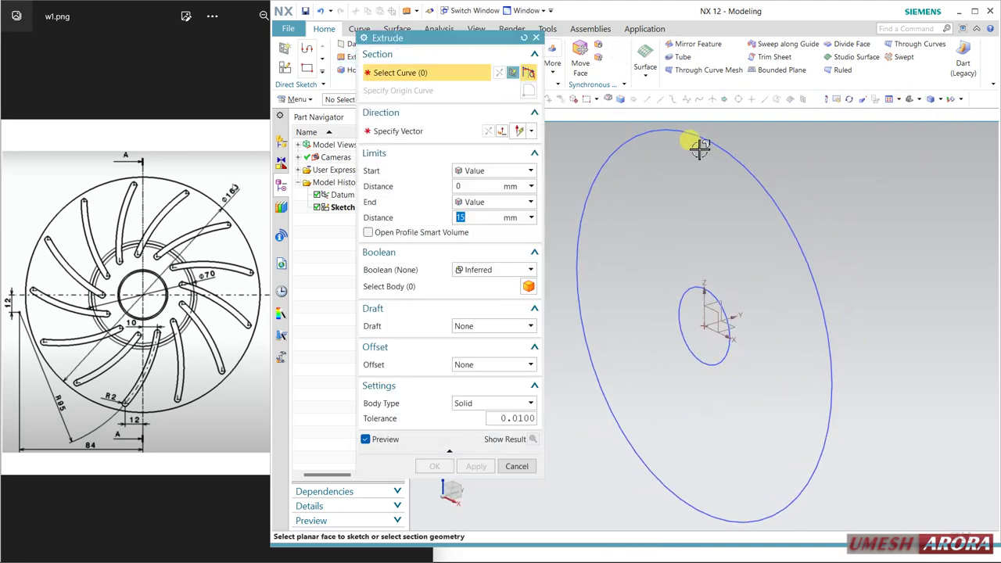
{"action": "left_click", "coordinate": [703, 147]}
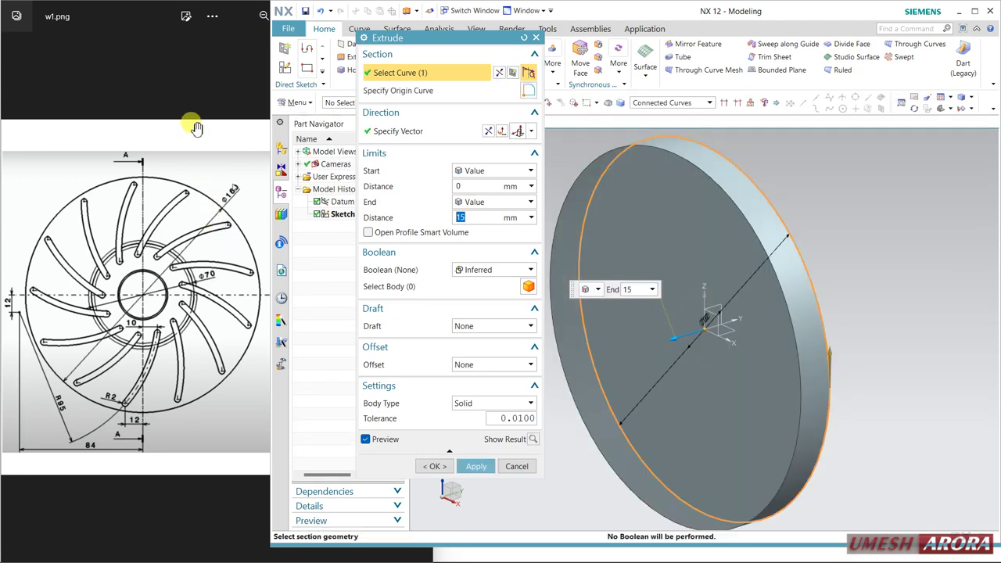
{"action": "left_click_drag", "start_coordinate": [161, 157], "coordinate": [49, 156]}
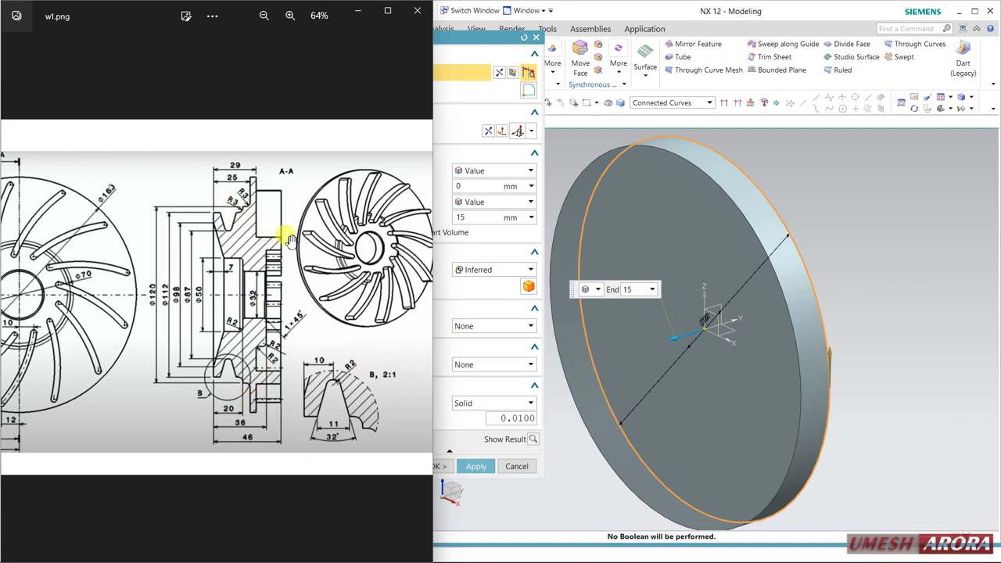
{"action": "left_click_drag", "start_coordinate": [263, 227], "coordinate": [244, 227]}
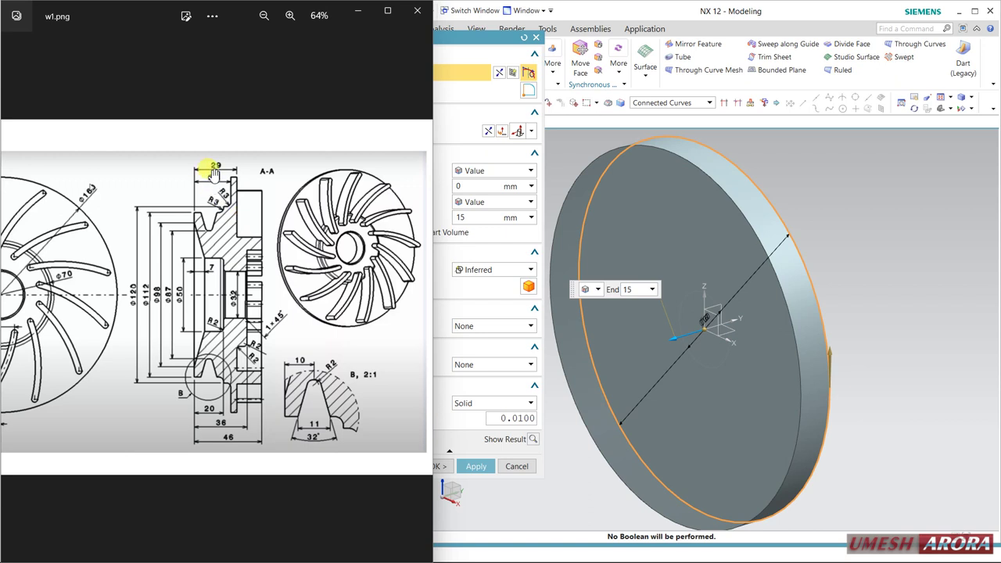
{"action": "left_click", "coordinate": [486, 218]}
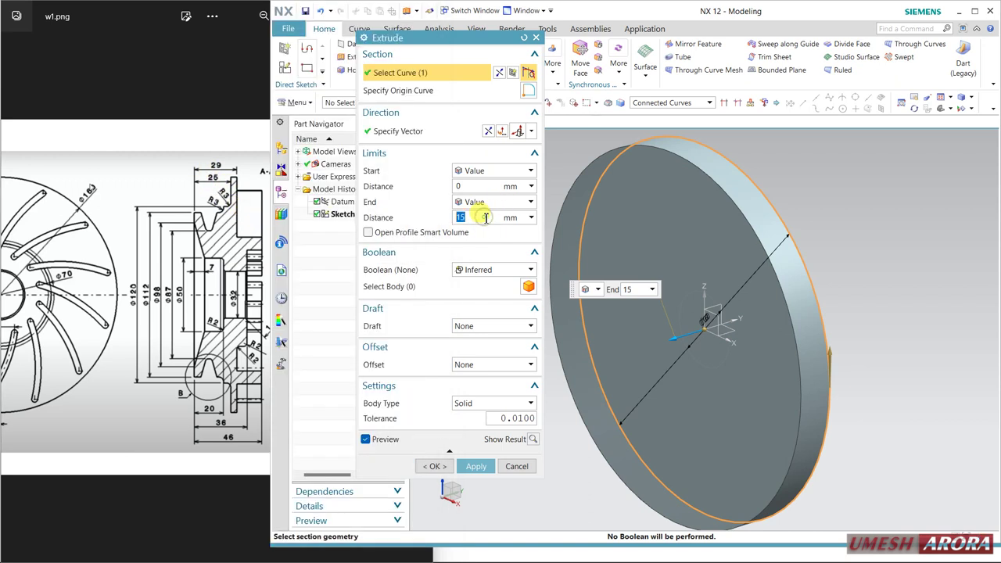
{"action": "type", "text": "4"}
{"action": "double_click", "coordinate": [486, 217]}
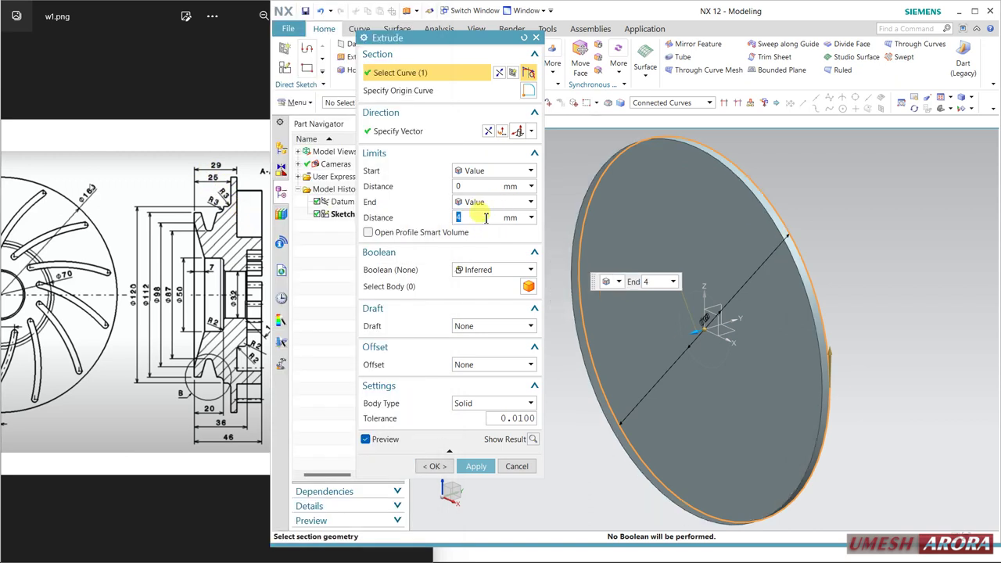
{"action": "left_click", "coordinate": [476, 467]}
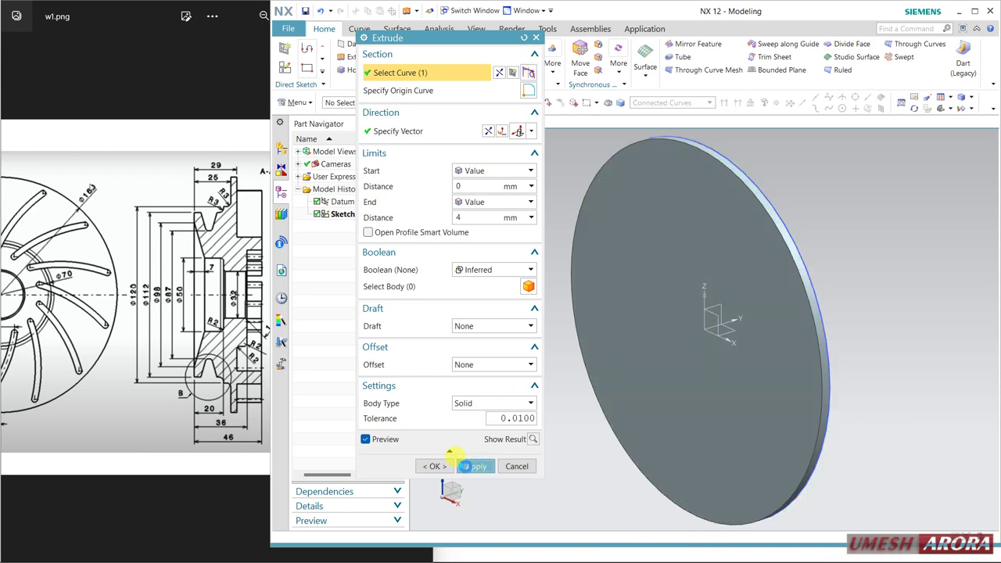
{"action": "left_click", "coordinate": [515, 466]}
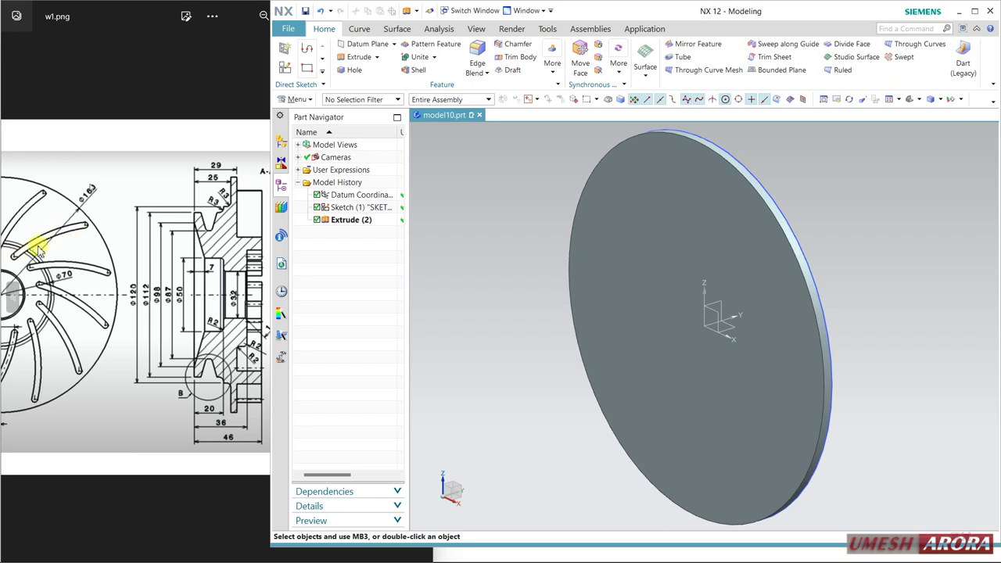
Step: Create a second sketch on the XZ datum plane, with the X axis as horizontal reference, facing the disc's back side
{"action": "left_click", "coordinate": [163, 297]}
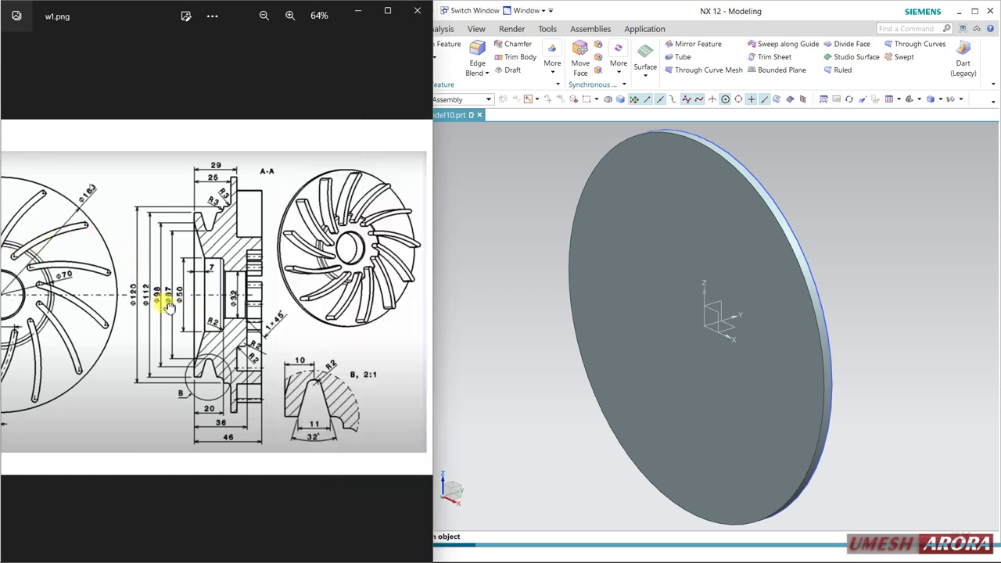
{"action": "mouse_move", "coordinate": [164, 297]}
{"action": "left_mouse_down"}
{"action": "mouse_move", "coordinate": [273, 290]}
{"action": "mouse_move", "coordinate": [312, 305]}
{"action": "left_mouse_up"}
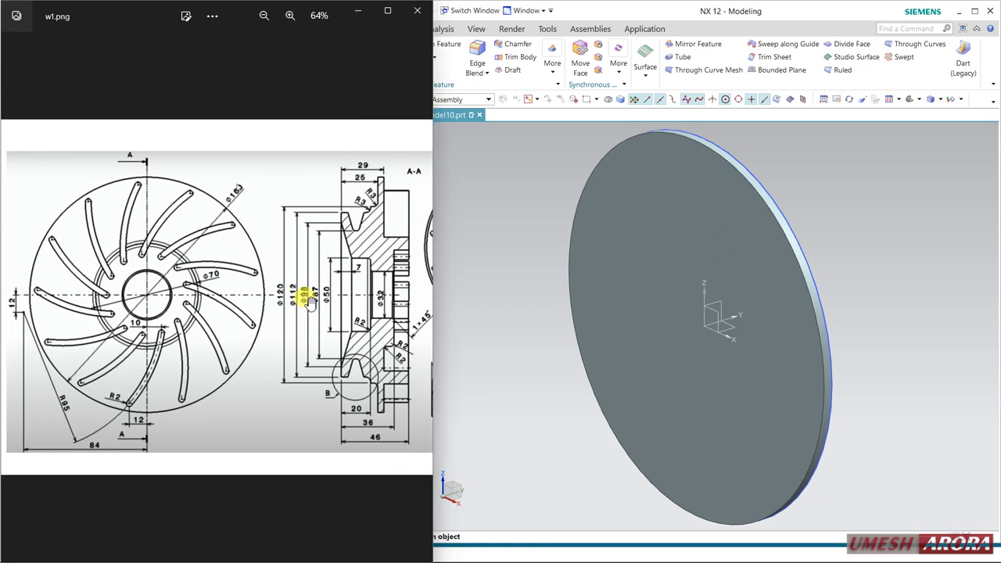
{"action": "left_click", "coordinate": [827, 299]}
{"action": "middle_click_drag", "start_coordinate": [863, 293], "coordinate": [766, 280]}
{"action": "left_click", "coordinate": [530, 152]}
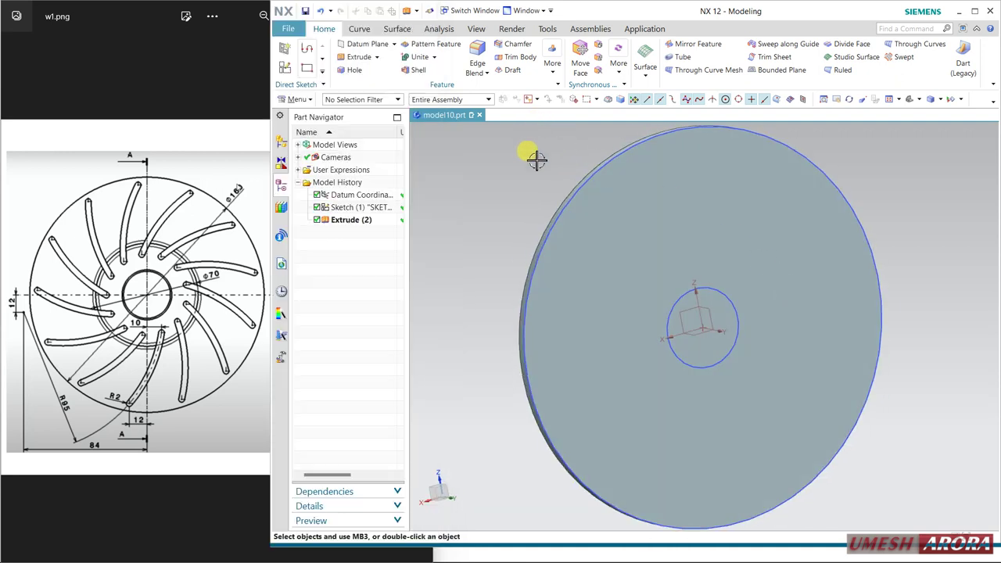
{"action": "left_click", "coordinate": [287, 68]}
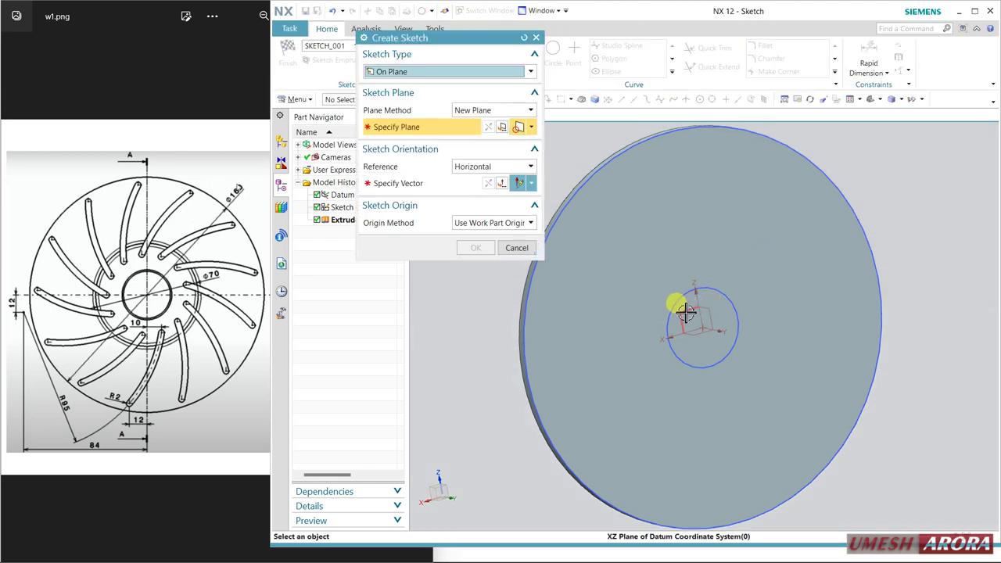
{"action": "left_click", "coordinate": [685, 311]}
{"action": "left_click", "coordinate": [673, 338]}
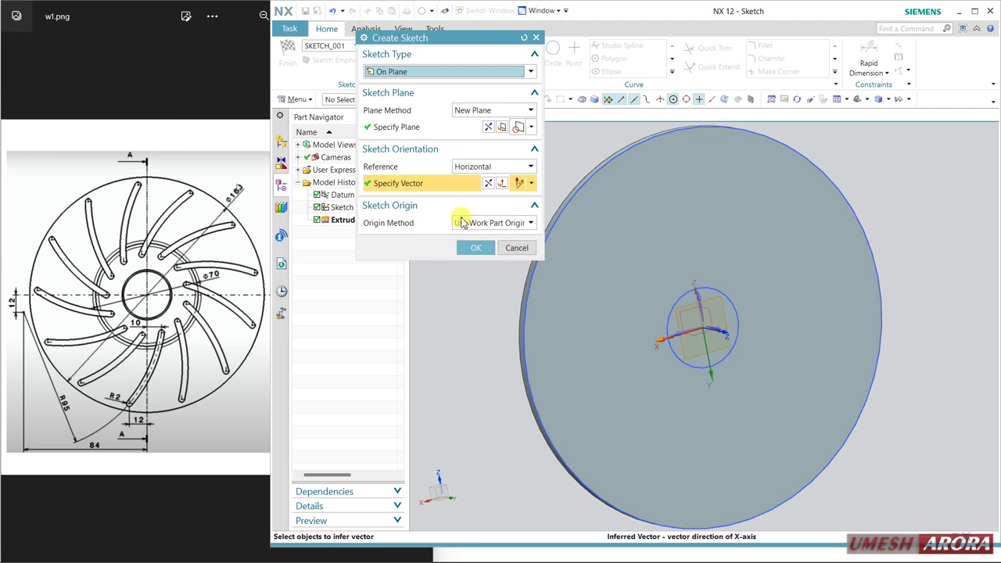
{"action": "left_click", "coordinate": [479, 243]}
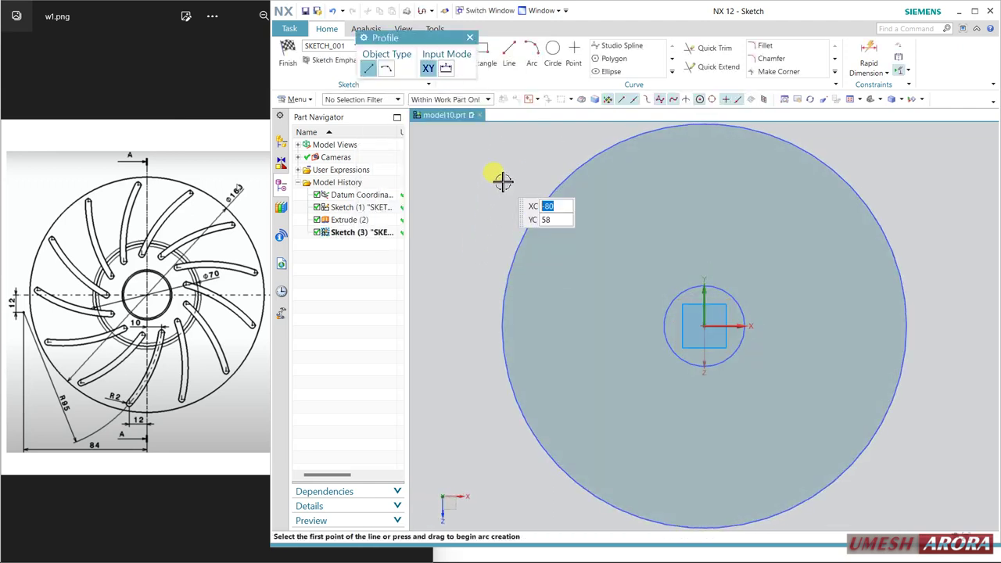
Step: Draw two 4 mm diameter circles for the vane ends, one just below the hub circle and one near the disc's lower edge
{"action": "left_click", "coordinate": [553, 53]}
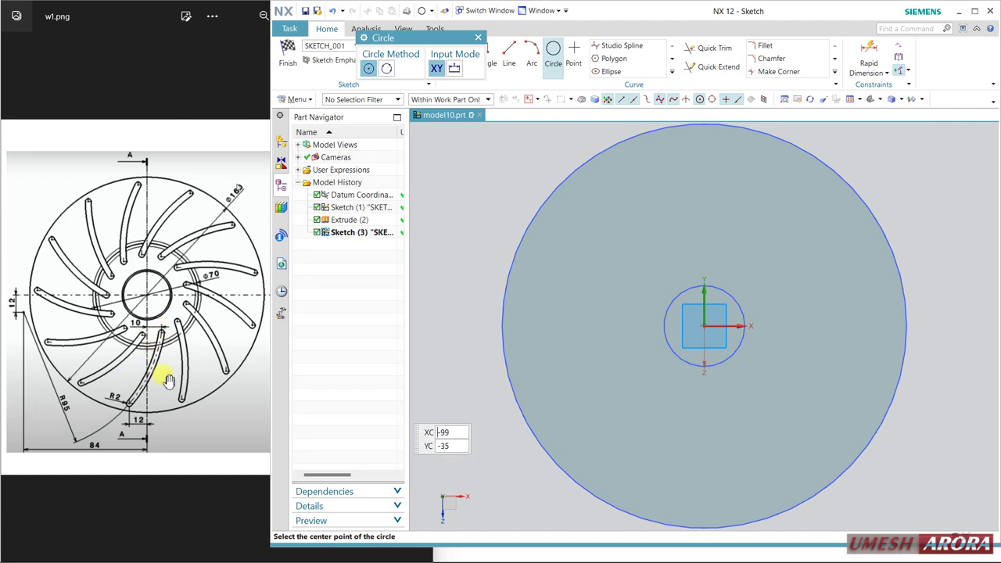
{"action": "left_click", "coordinate": [721, 389]}
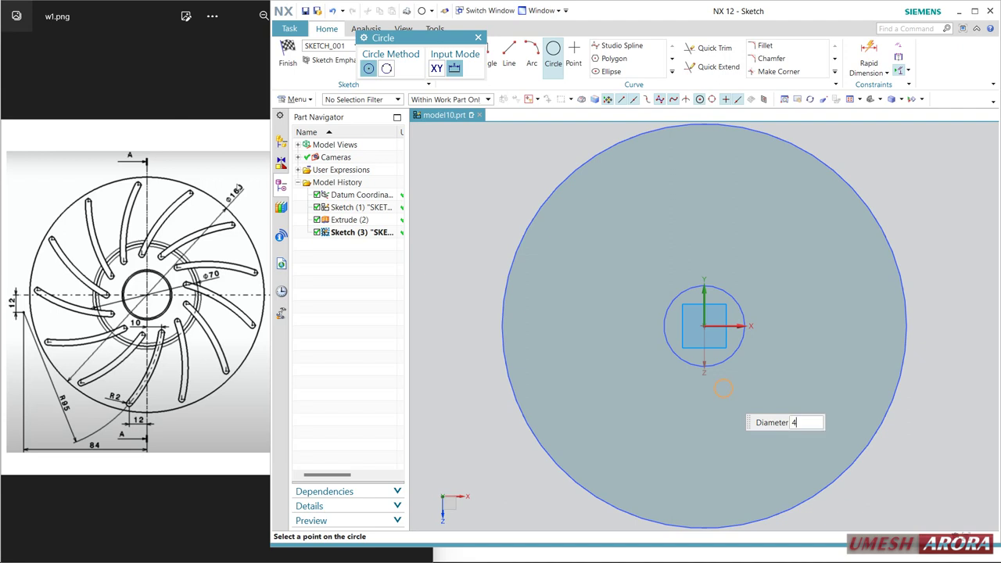
{"action": "key", "text": "Return"}
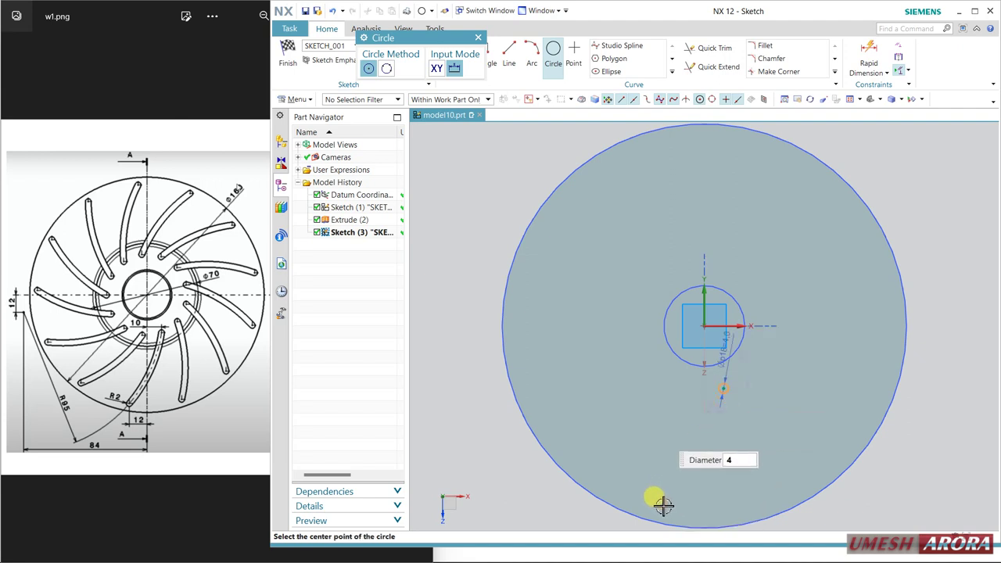
{"action": "left_click", "coordinate": [662, 506]}
{"action": "key", "text": "Escape"}
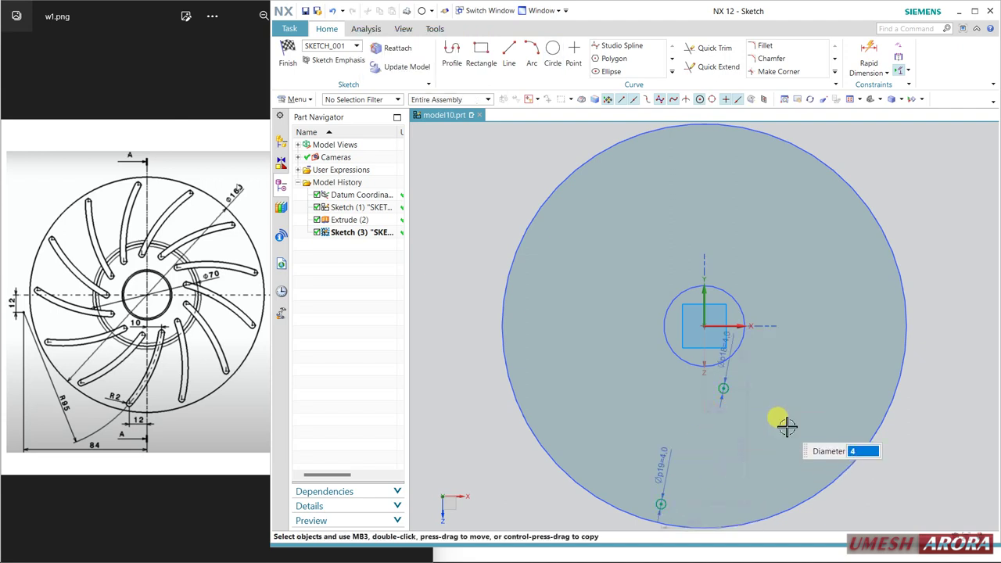
Step: Draw two three-point arcs joining the upper and lower 4 mm circles, one along each side, to form the curved vane's edges
{"action": "left_click", "coordinate": [532, 55]}
{"action": "scroll", "coordinate": [700, 481], "scroll_direction": "up", "scroll_amount": 3}
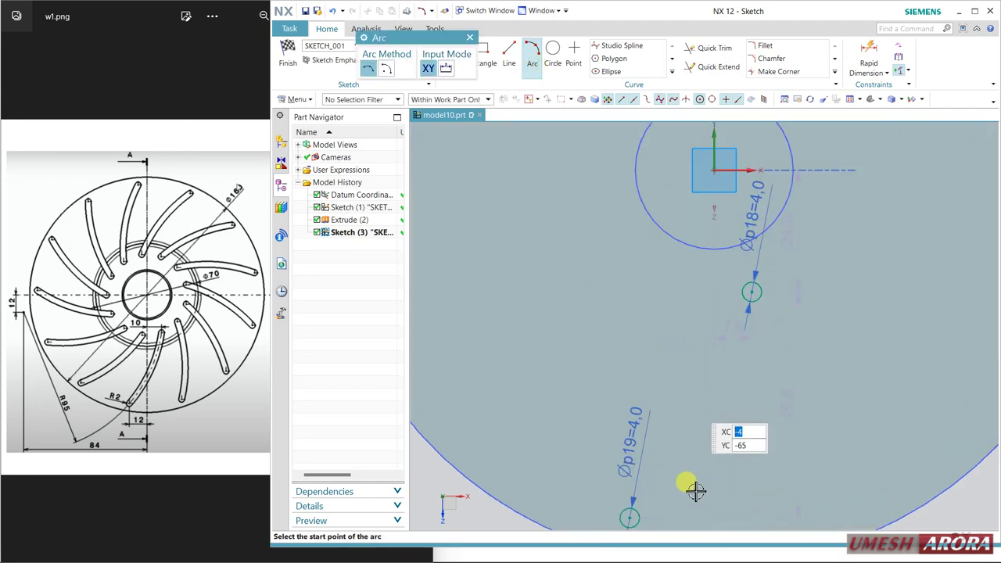
{"action": "middle_click_drag", "start_coordinate": [708, 389], "coordinate": [704, 308]}
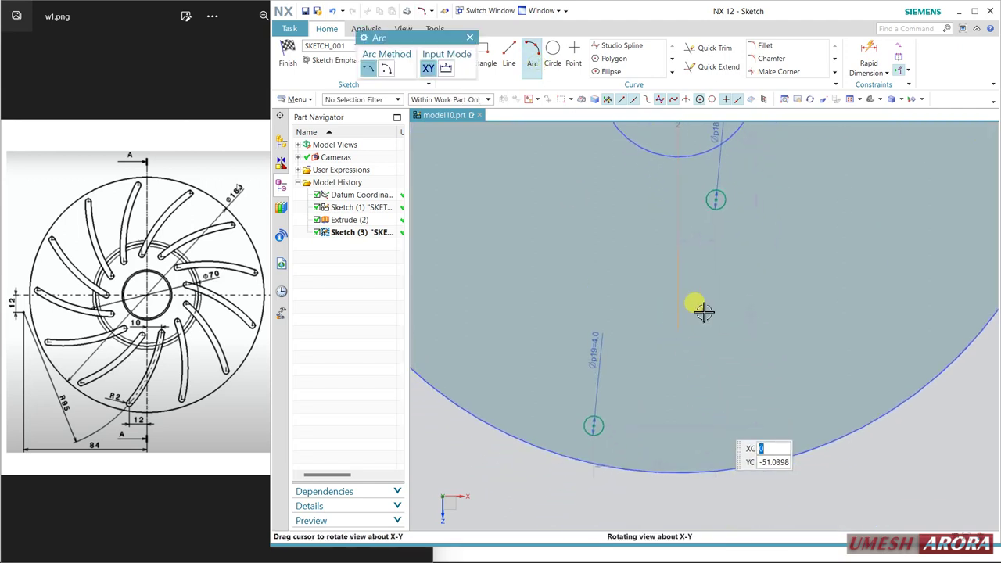
{"action": "left_click", "coordinate": [725, 201]}
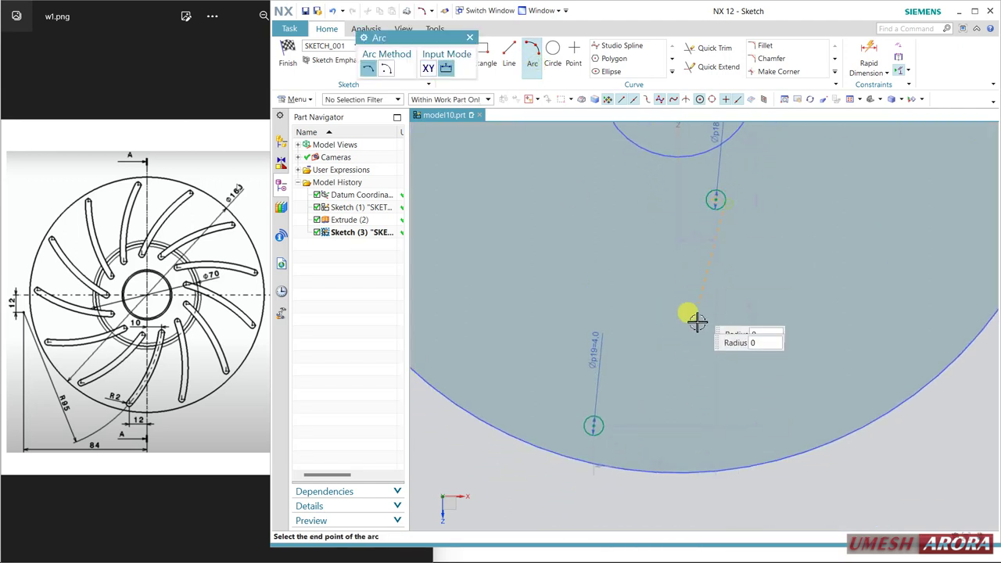
{"action": "left_click", "coordinate": [594, 426]}
{"action": "left_click", "coordinate": [637, 386]}
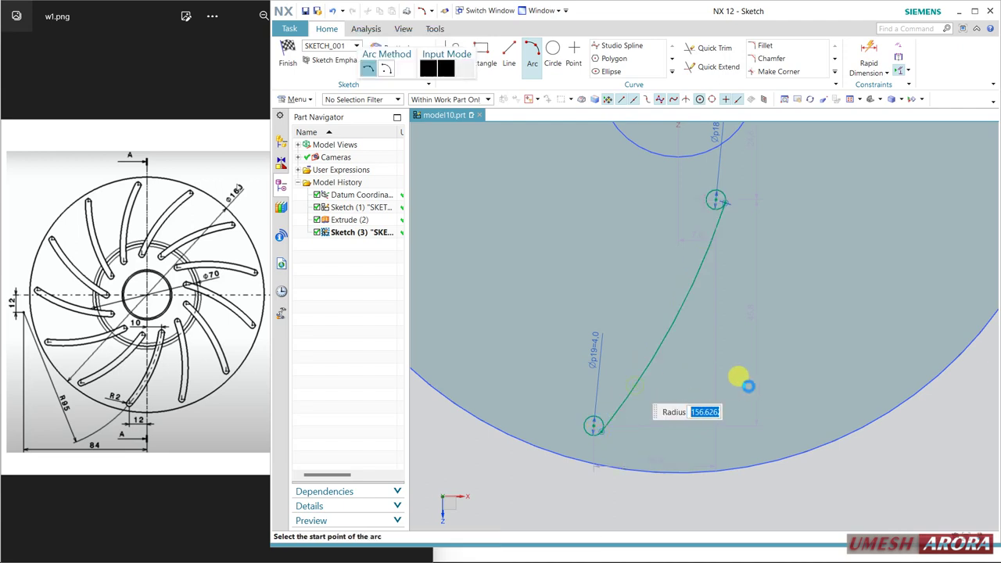
{"action": "left_click", "coordinate": [708, 197]}
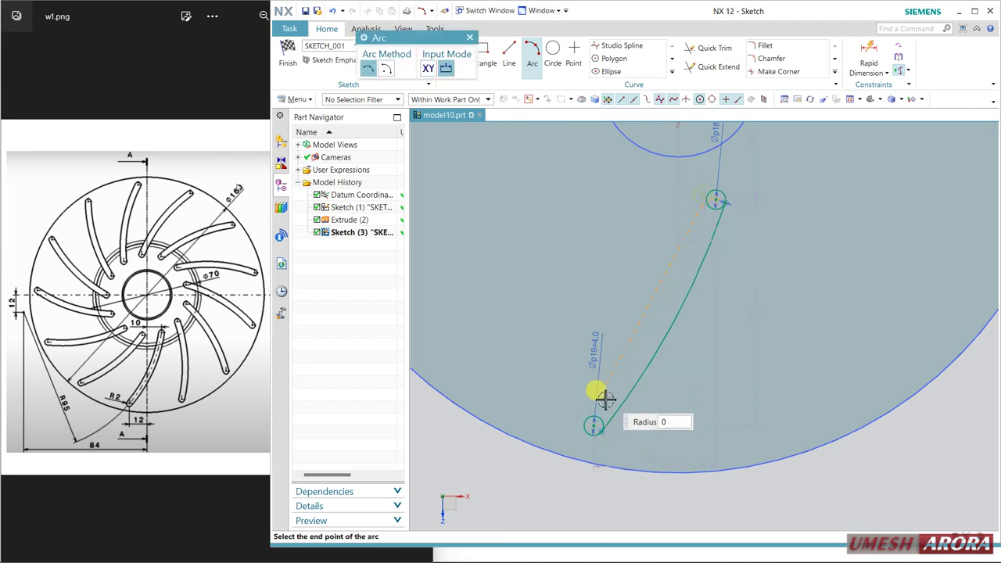
{"action": "left_click", "coordinate": [596, 407]}
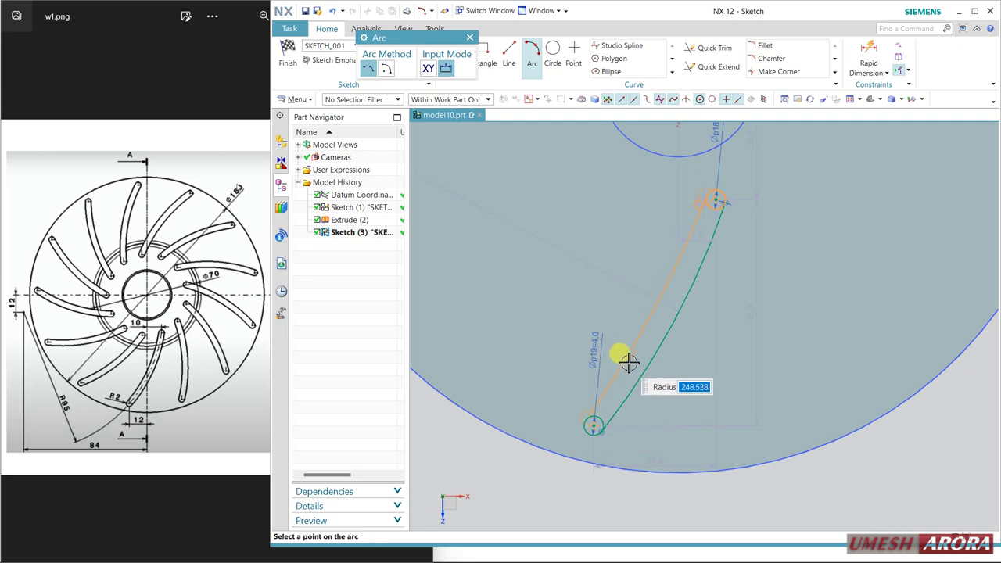
{"action": "left_click", "coordinate": [631, 357]}
{"action": "middle_click", "coordinate": [700, 506]}
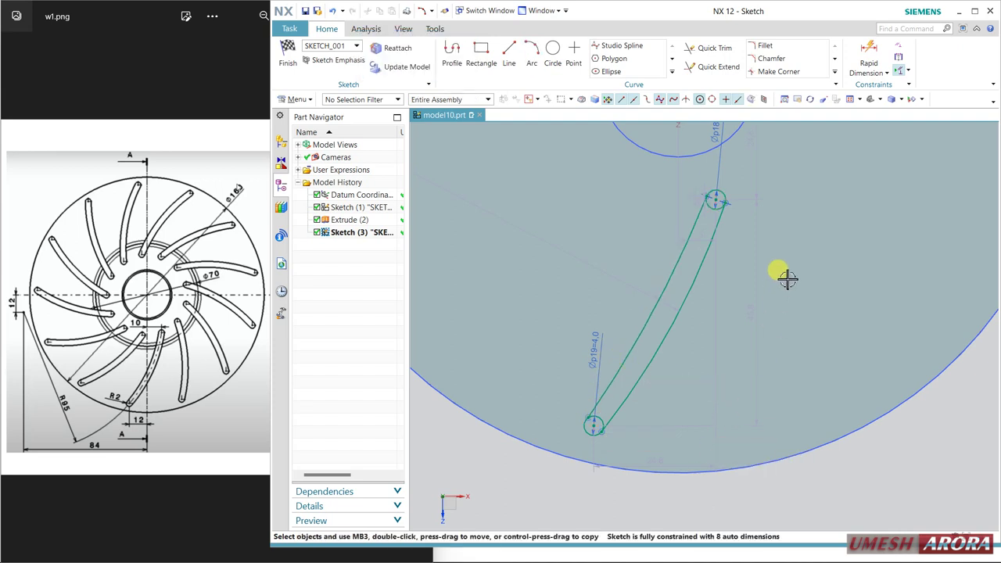
Step: Apply tangent constraints between the upper 4 mm circle and both vane arcs
{"action": "left_click", "coordinate": [898, 45]}
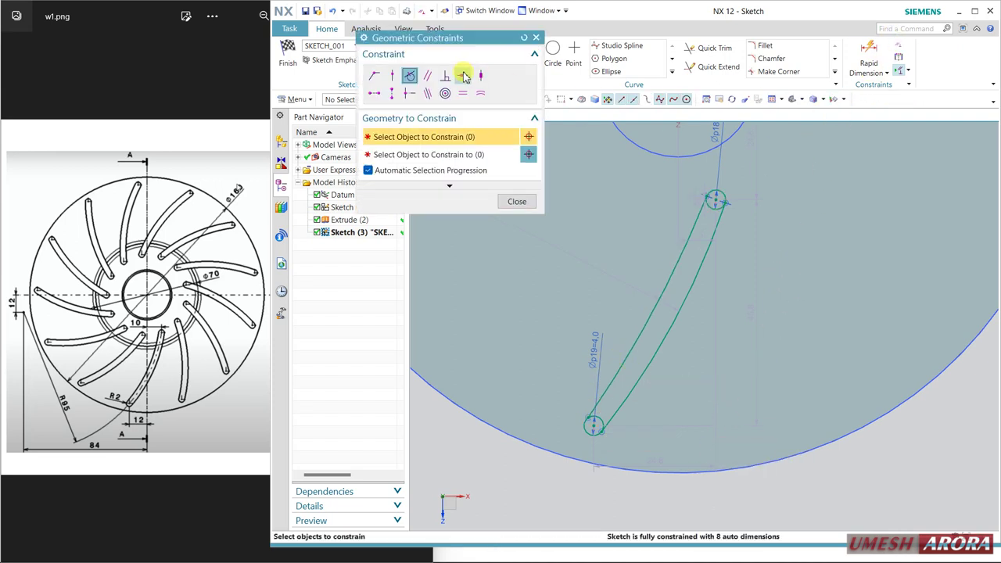
{"action": "scroll", "coordinate": [717, 188], "scroll_direction": "up", "scroll_amount": 4}
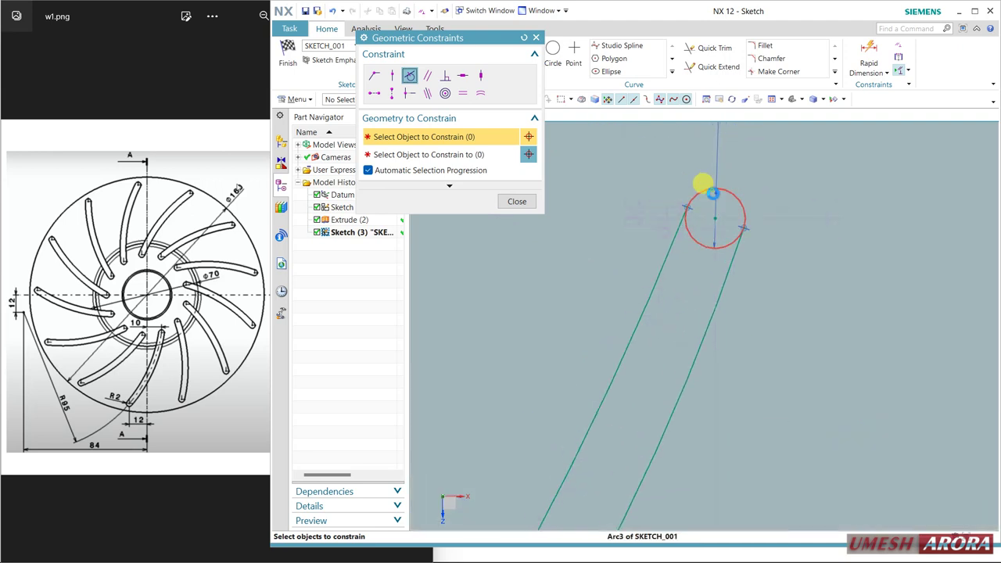
{"action": "left_click", "coordinate": [707, 185]}
{"action": "left_click", "coordinate": [670, 226]}
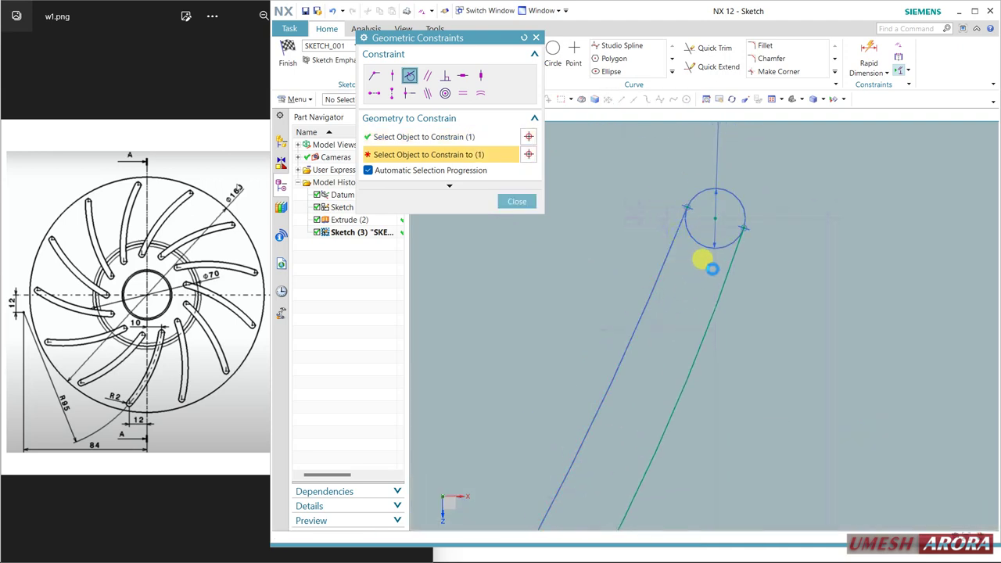
{"action": "left_click", "coordinate": [643, 295]}
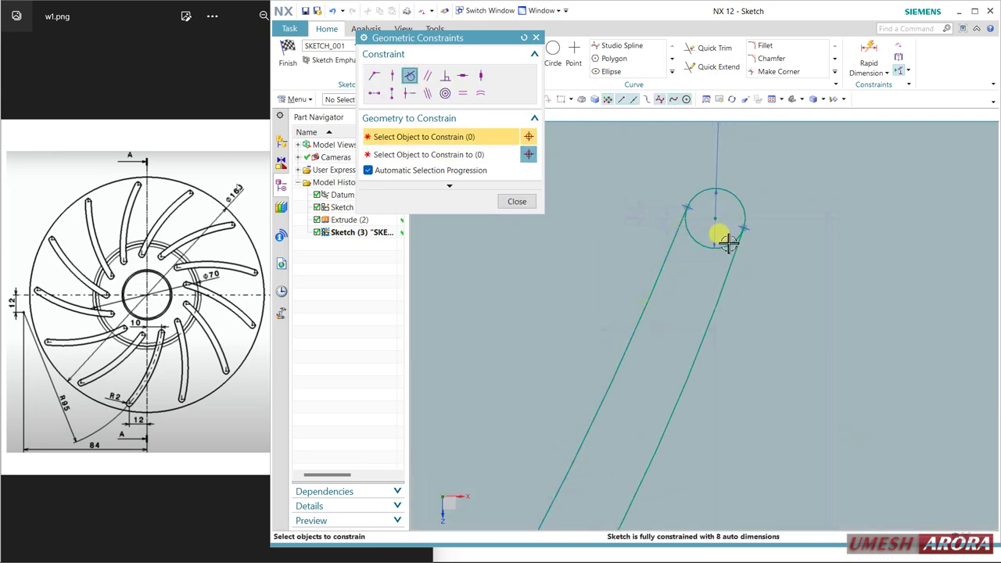
{"action": "left_click", "coordinate": [739, 256]}
{"action": "left_click", "coordinate": [741, 259]}
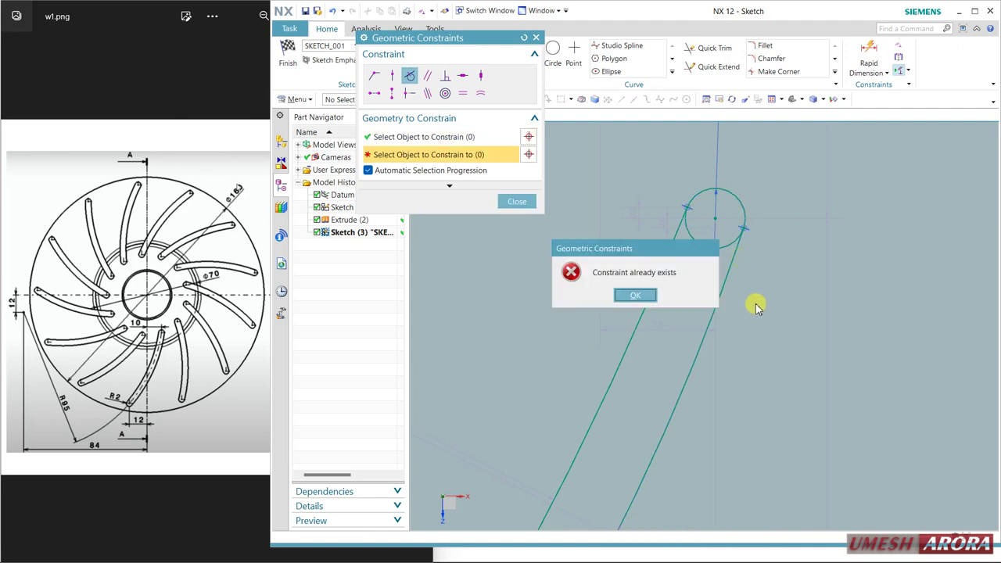
{"action": "left_click", "coordinate": [637, 295]}
Step: Constrain both vane arcs tangent to the lower 4 mm circle and finish constraining
{"action": "scroll", "coordinate": [769, 307], "scroll_direction": "up", "scroll_amount": 6}
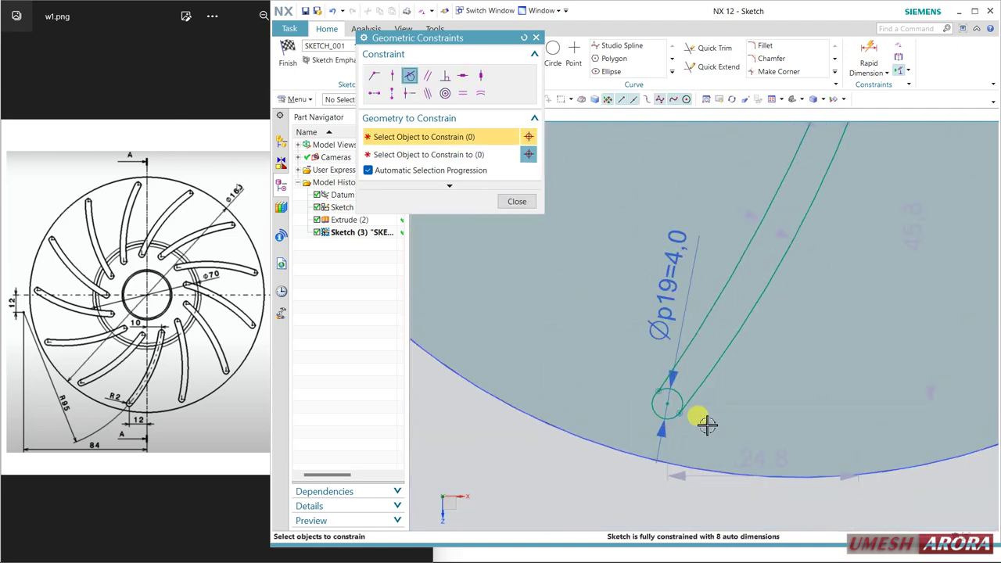
{"action": "left_click", "coordinate": [650, 364]}
{"action": "left_click", "coordinate": [643, 387]}
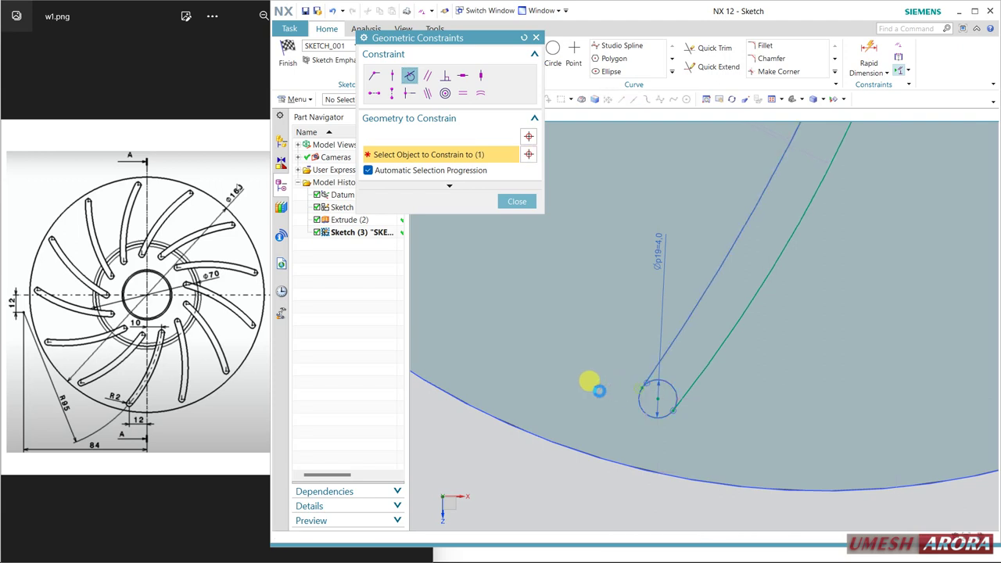
{"action": "left_click", "coordinate": [695, 381]}
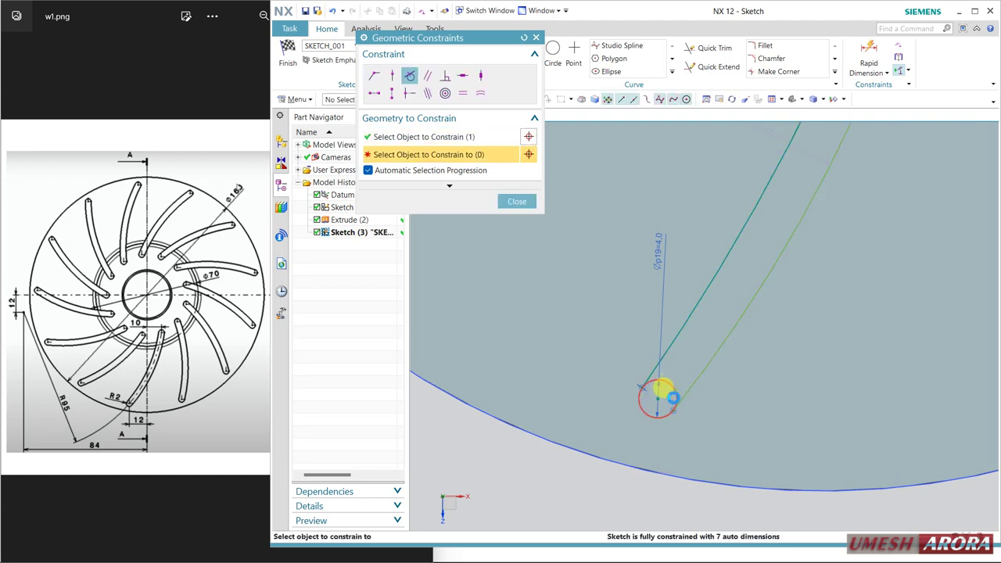
{"action": "left_click", "coordinate": [662, 389]}
{"action": "left_click", "coordinate": [517, 201]}
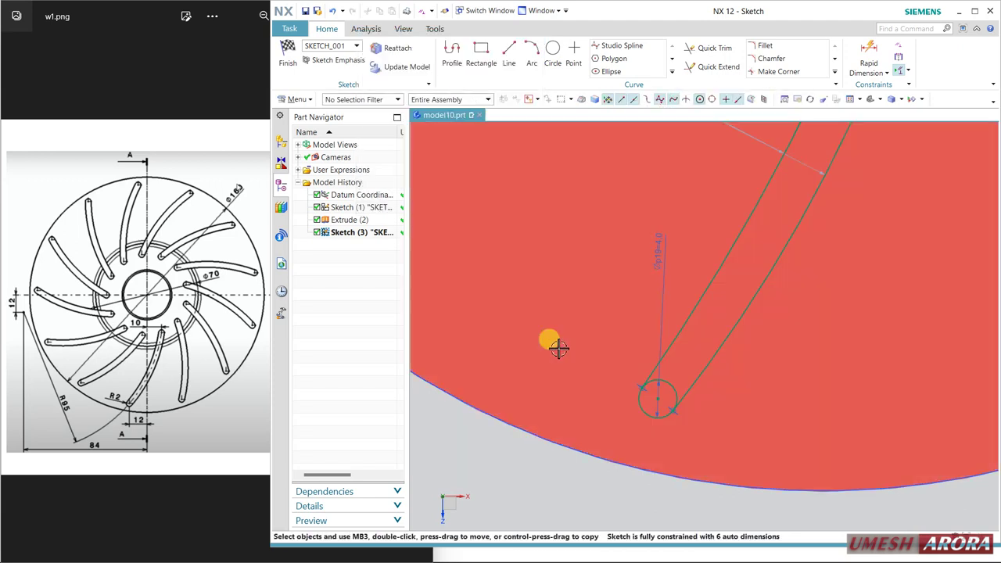
Step: Trim away the inner halves of both 4 mm circles with Quick Trim, leaving a closed vane outline with rounded ends
{"action": "left_click", "coordinate": [711, 48]}
{"action": "left_click", "coordinate": [672, 385]}
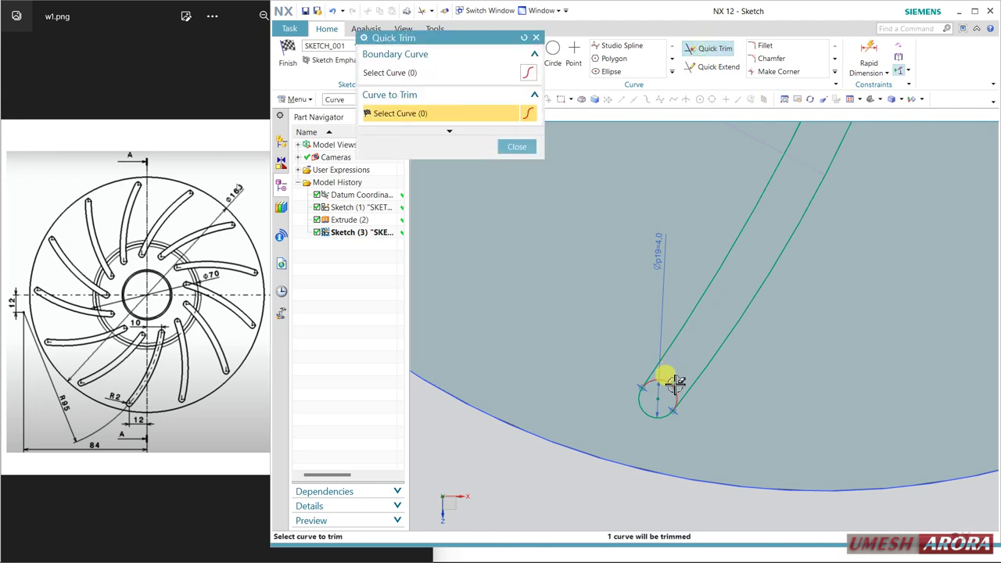
{"action": "scroll", "coordinate": [697, 384], "scroll_direction": "down", "scroll_amount": 2}
{"action": "left_click", "coordinate": [794, 176]}
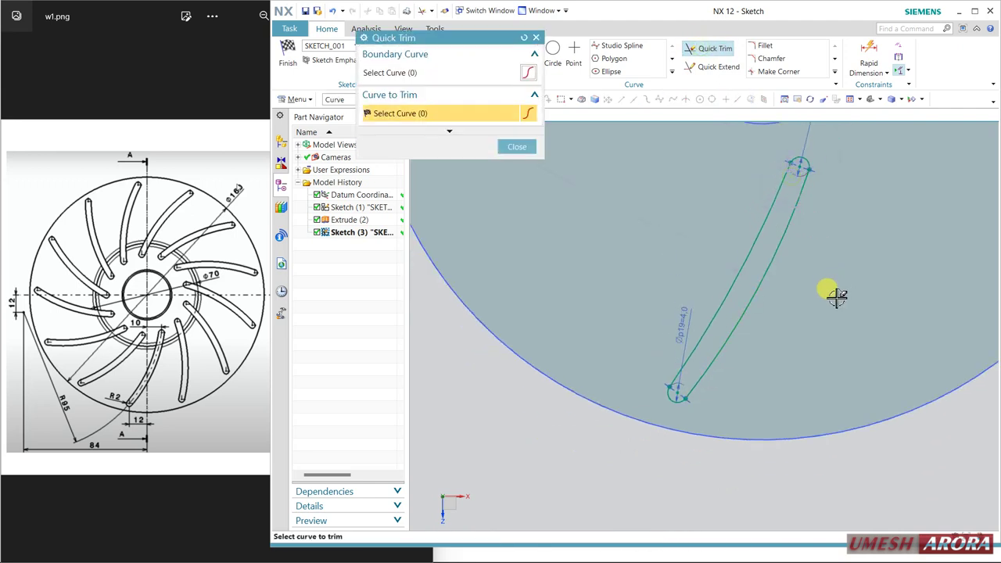
{"action": "middle_click", "coordinate": [832, 291]}
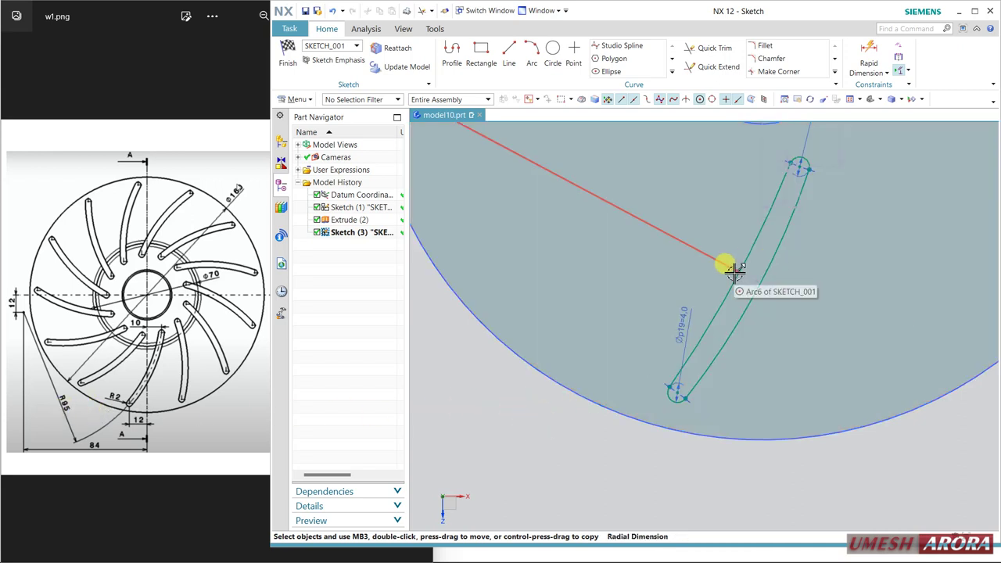
Step: Dimension the centre of the vane's upper end horizontally at 10 mm from the vertical axis
{"action": "middle_click_drag", "start_coordinate": [720, 201], "coordinate": [669, 220], "text": "shift"}
{"action": "left_click", "coordinate": [532, 66]}
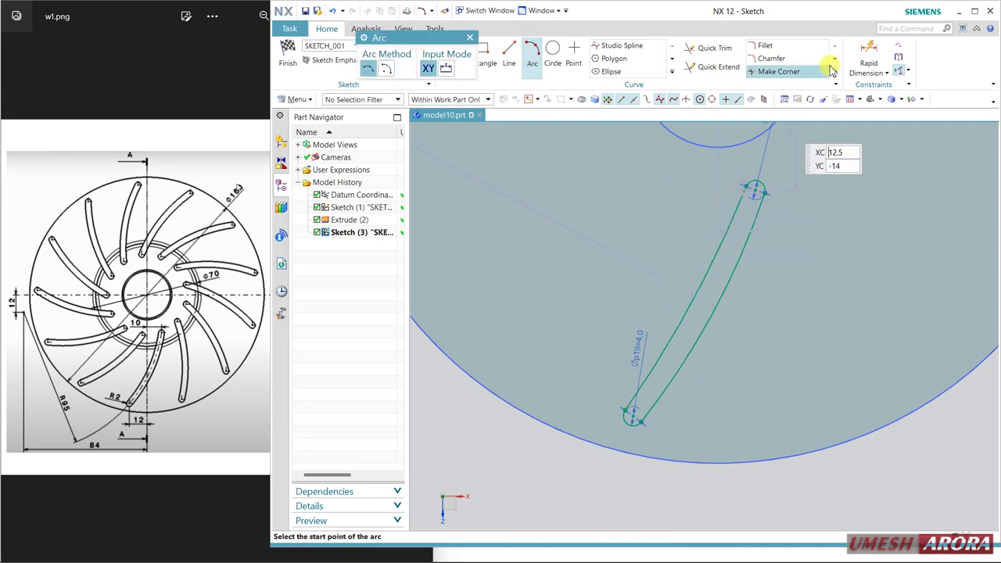
{"action": "left_click", "coordinate": [868, 50]}
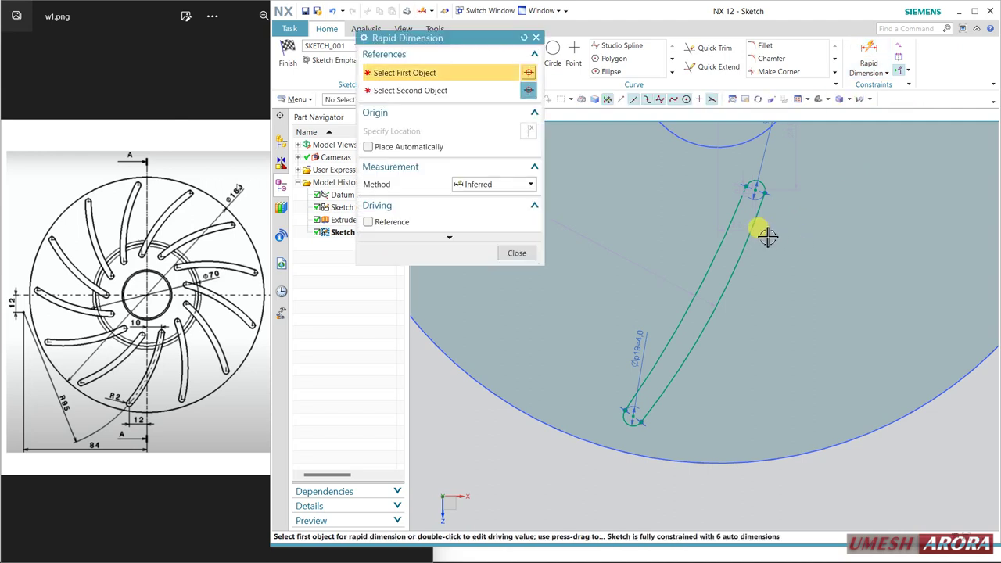
{"action": "middle_click_drag", "start_coordinate": [764, 230], "coordinate": [726, 324], "text": "shift"}
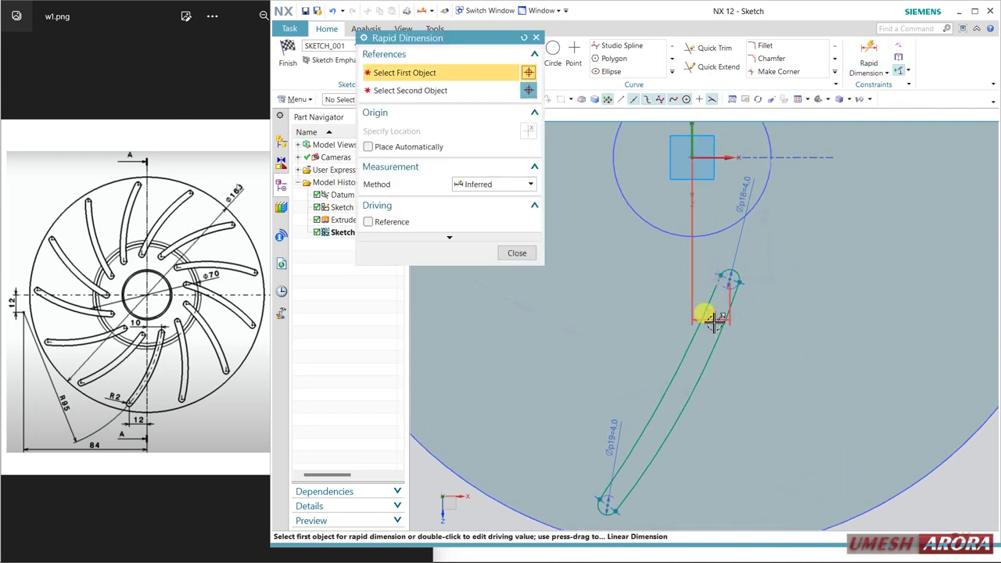
{"action": "left_click", "coordinate": [704, 311]}
{"action": "left_click", "coordinate": [829, 279]}
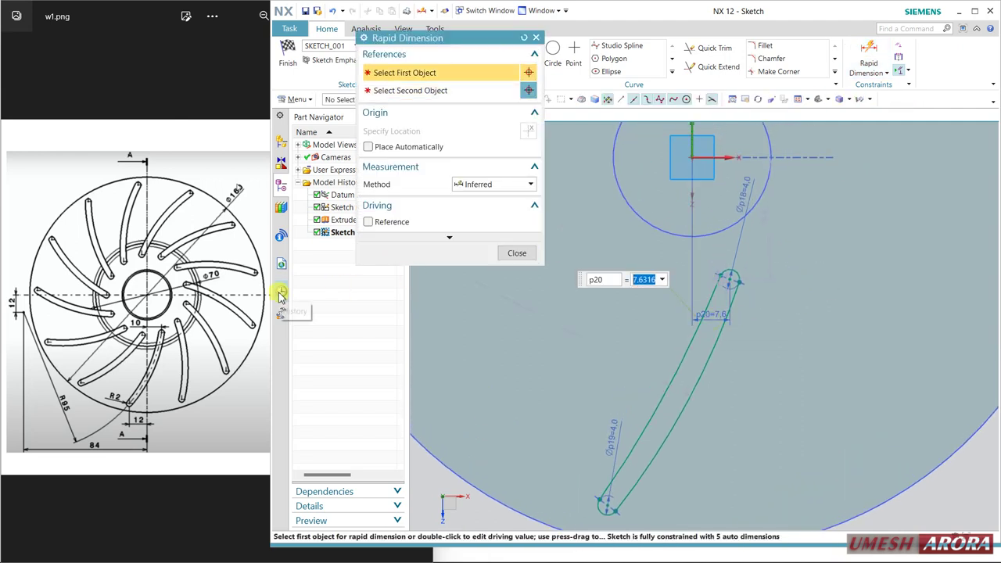
{"action": "key", "text": "Return"}
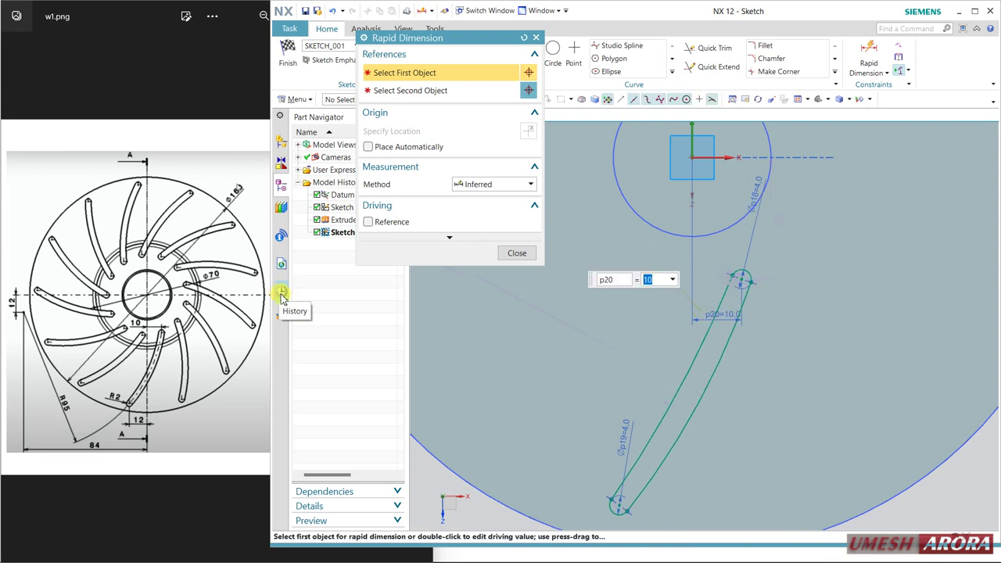
Step: Dimension the centre of the vane's lower end horizontally at 12 mm from the vertical axis
{"action": "scroll", "coordinate": [450, 342], "scroll_direction": "down", "scroll_amount": 2}
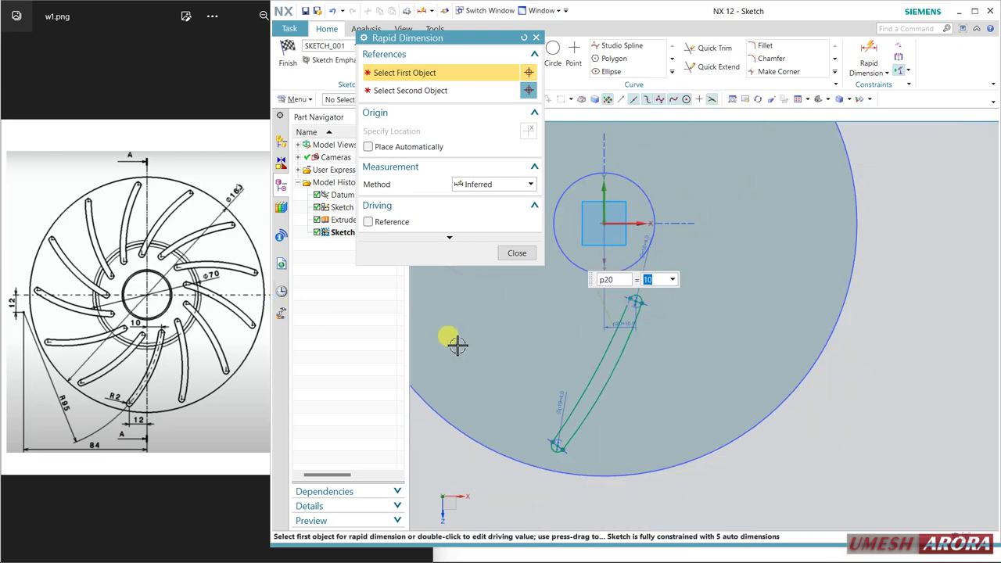
{"action": "left_click", "coordinate": [608, 201]}
{"action": "left_click", "coordinate": [559, 462]}
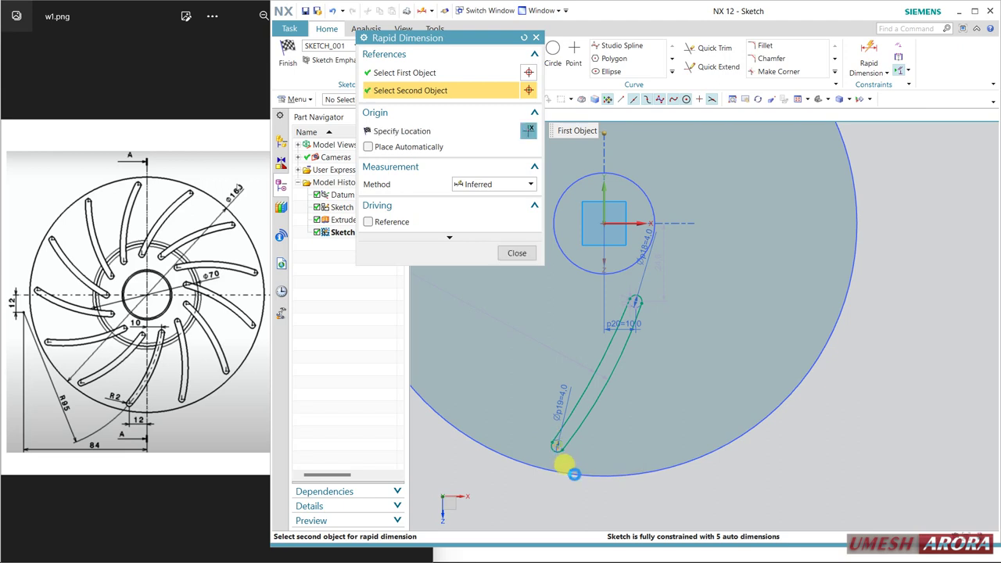
{"action": "left_click", "coordinate": [575, 498]}
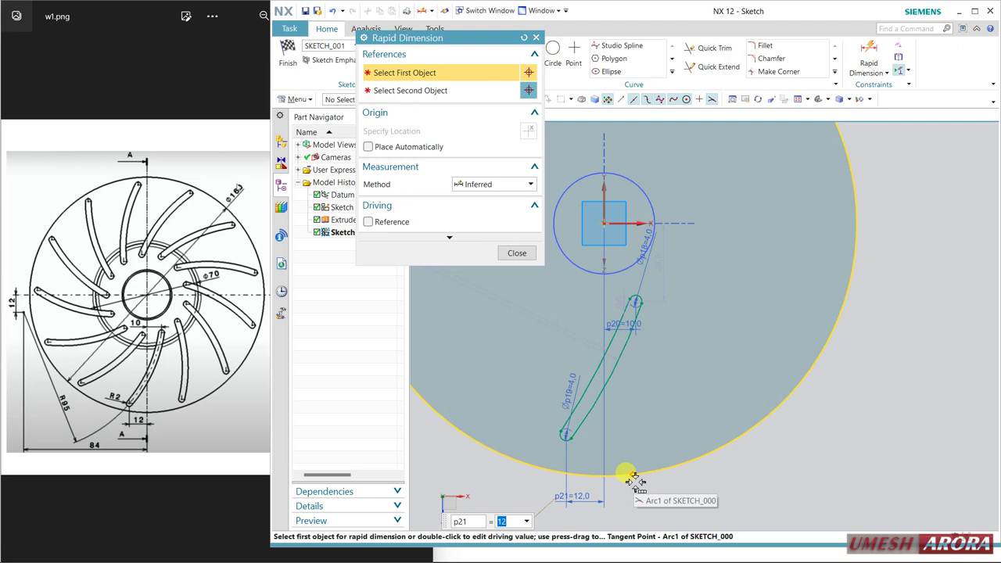
Step: Dimension the centre of the right-hand vane arc horizontally at 84 mm from the vertical axis
{"action": "scroll", "coordinate": [738, 392], "scroll_direction": "down", "scroll_amount": 3}
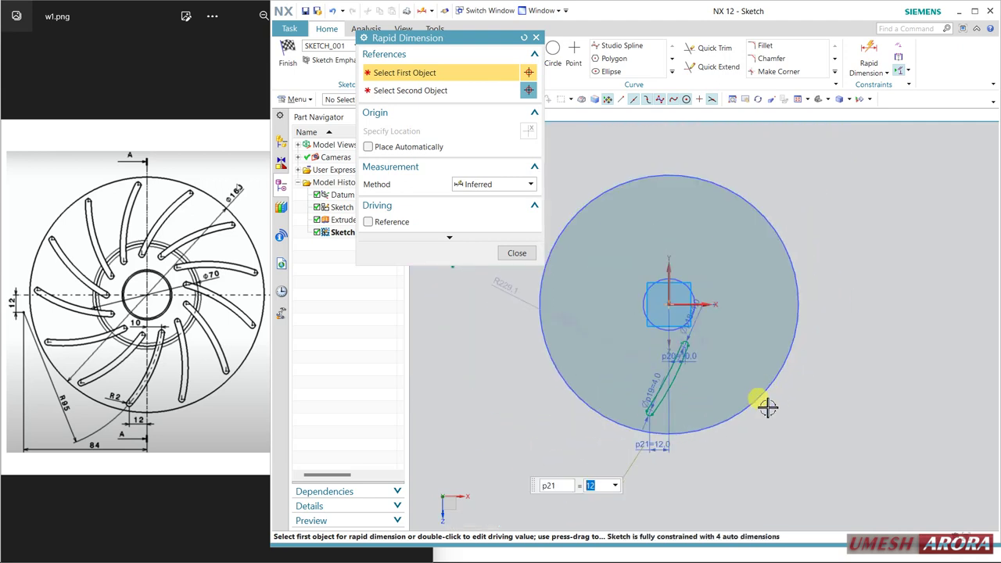
{"action": "middle_click_drag", "start_coordinate": [792, 408], "coordinate": [879, 380], "text": "shift"}
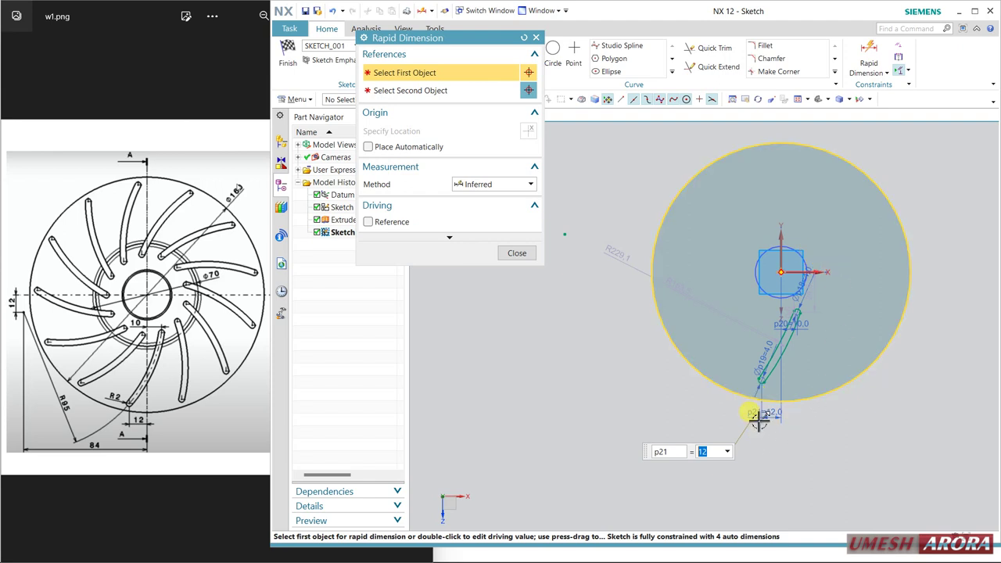
{"action": "left_click", "coordinate": [564, 234]}
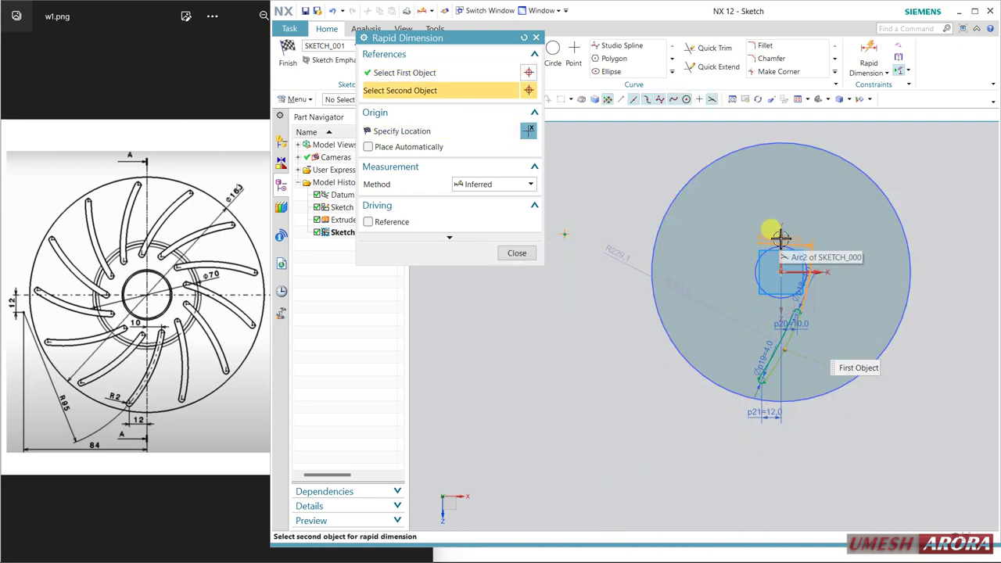
{"action": "left_click", "coordinate": [780, 237]}
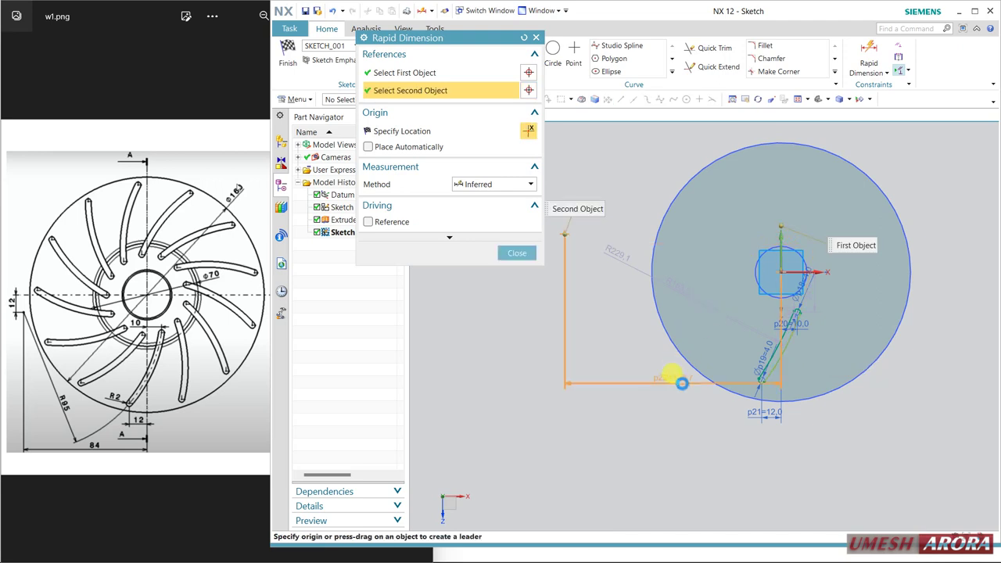
{"action": "left_click", "coordinate": [678, 448]}
{"action": "type", "text": "84"}
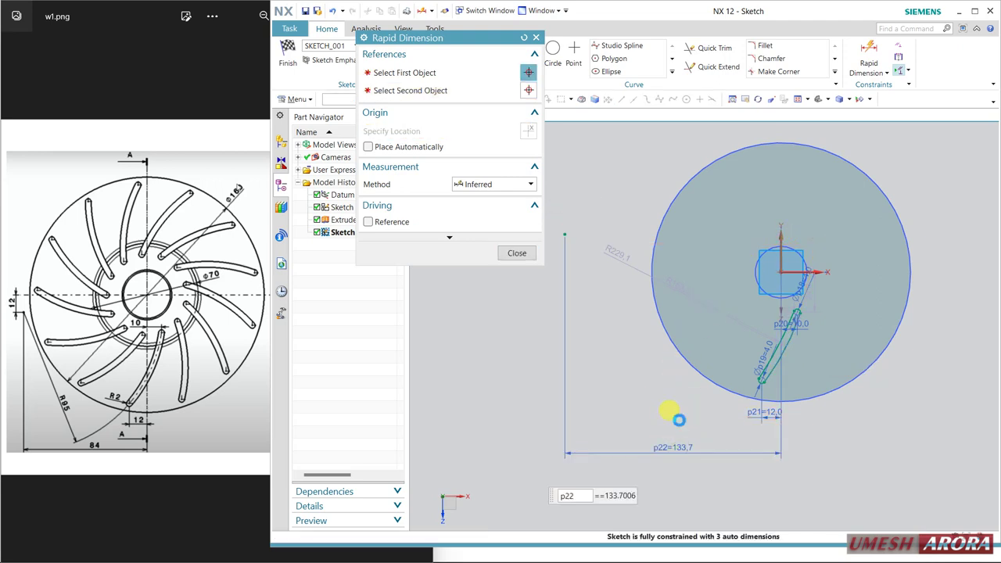
{"action": "key", "text": "Return"}
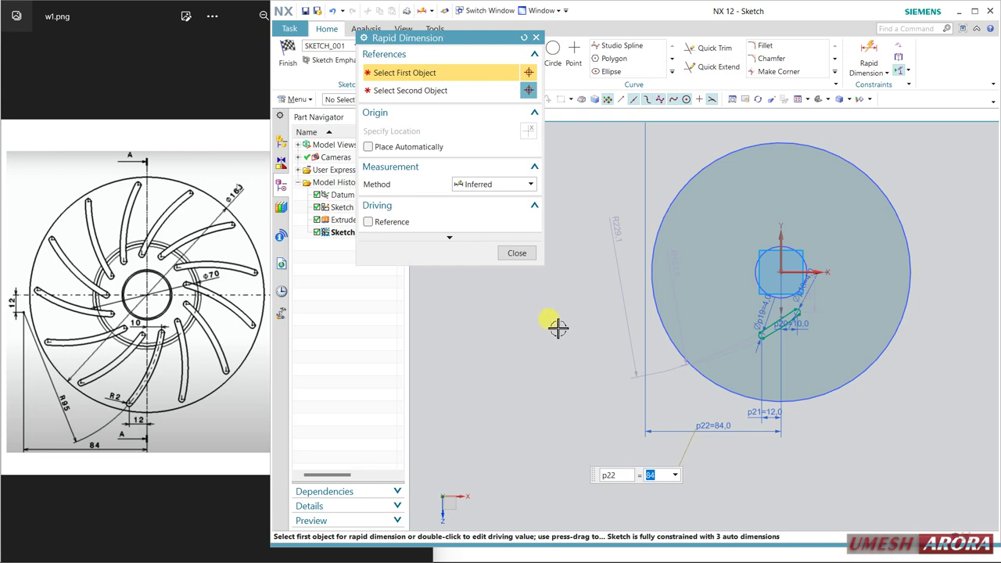
Step: Finish dimensioning and delete the 84 mm horizontal dimension of the vane arc's centre
{"action": "scroll", "coordinate": [587, 358], "scroll_direction": "down", "scroll_amount": 3}
{"action": "left_click", "coordinate": [517, 253]}
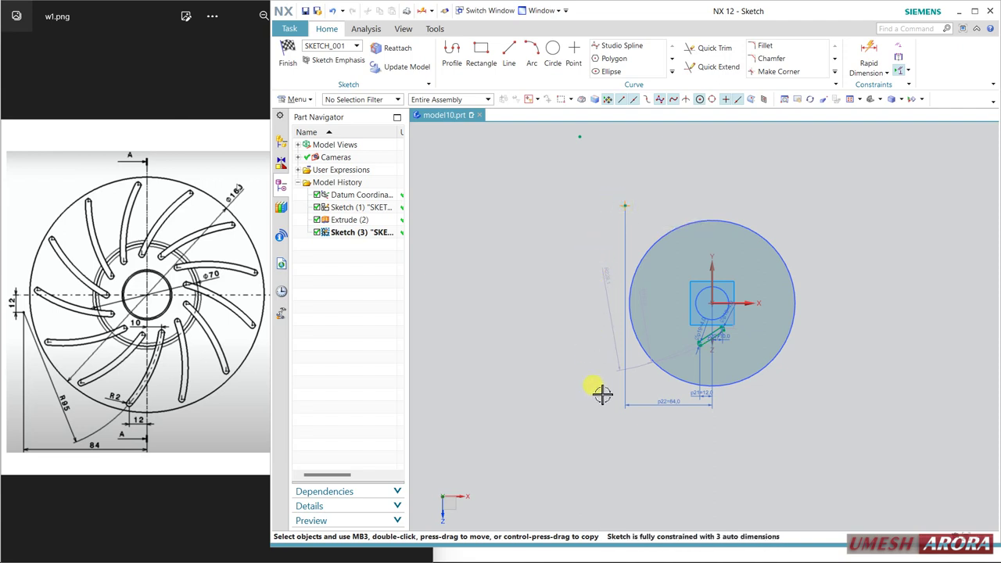
{"action": "left_click", "coordinate": [644, 401]}
{"action": "key", "text": "Delete"}
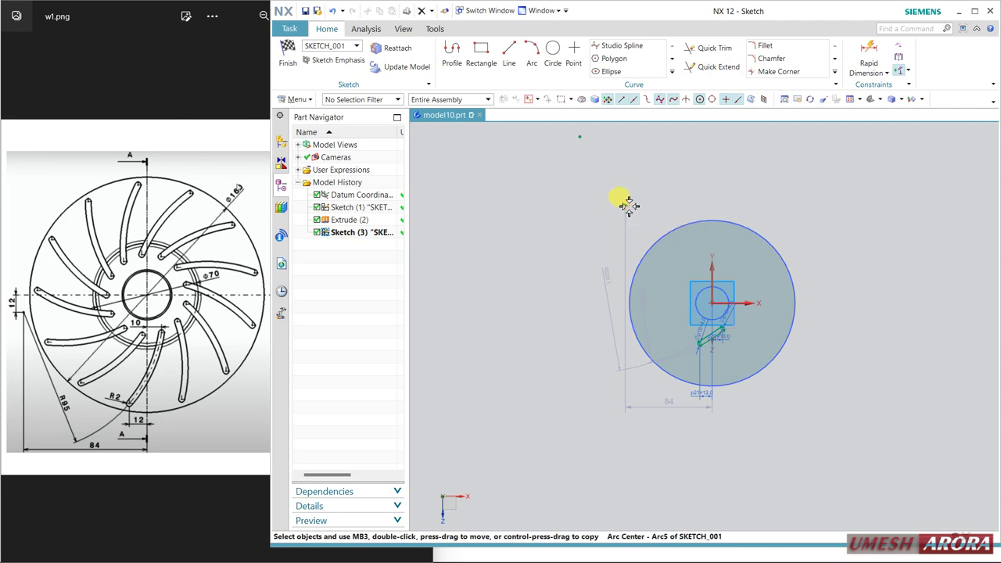
Step: Try to move the vane's lower end freehand to a new position inside the disc
{"action": "scroll", "coordinate": [682, 344], "scroll_direction": "down", "scroll_amount": 3}
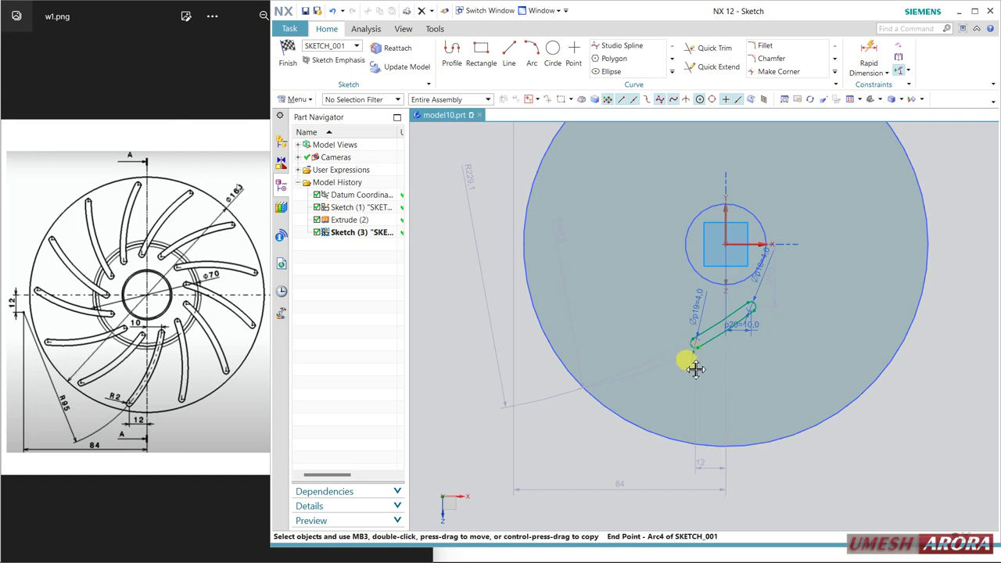
{"action": "left_click_drag", "start_coordinate": [704, 406], "coordinate": [699, 338]}
{"action": "mouse_move", "coordinate": [697, 345]}
{"action": "left_mouse_down"}
{"action": "mouse_move", "coordinate": [666, 385]}
{"action": "mouse_move", "coordinate": [716, 328]}
{"action": "left_mouse_up"}
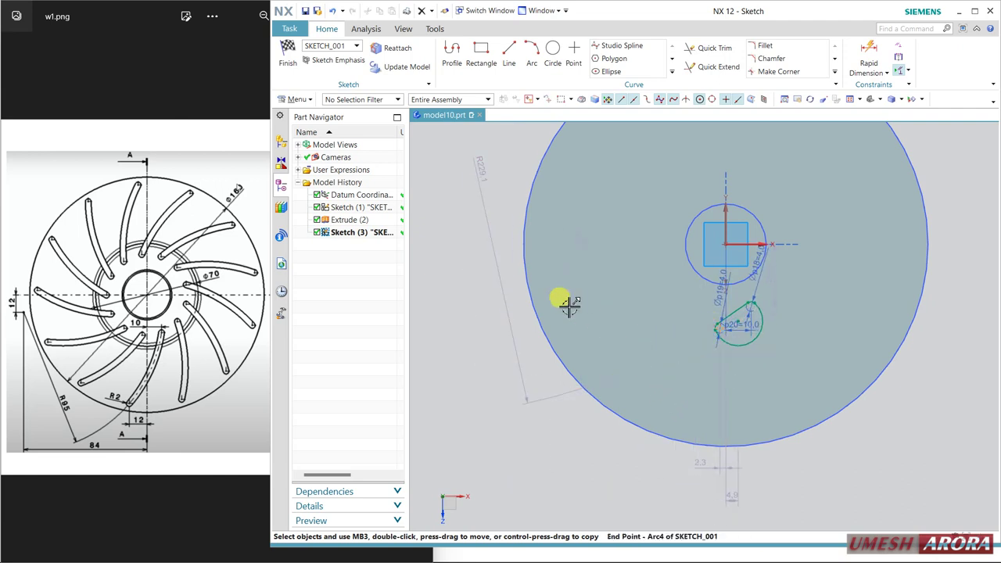
Step: Undo the vane's freehand move, the dimension deletion and the 84 mm value of the arc centre's horizontal dimension
{"action": "left_click", "coordinate": [334, 11]}
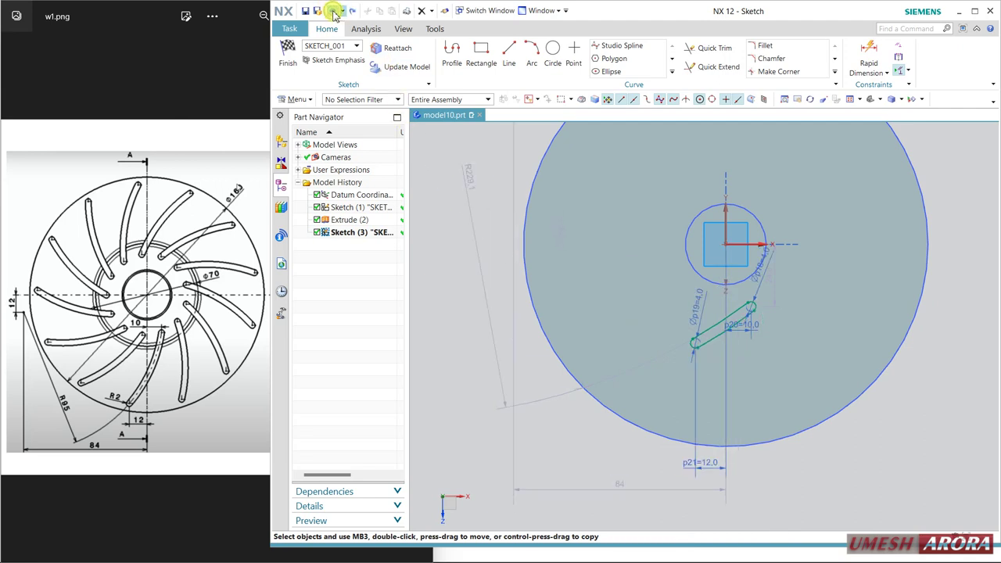
{"action": "left_click", "coordinate": [334, 11]}
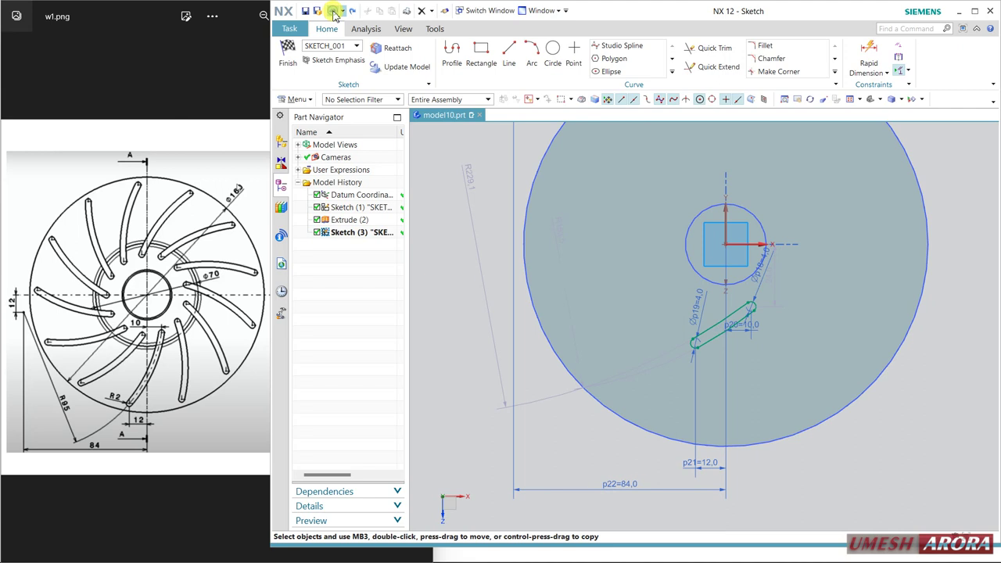
{"action": "left_click", "coordinate": [334, 11]}
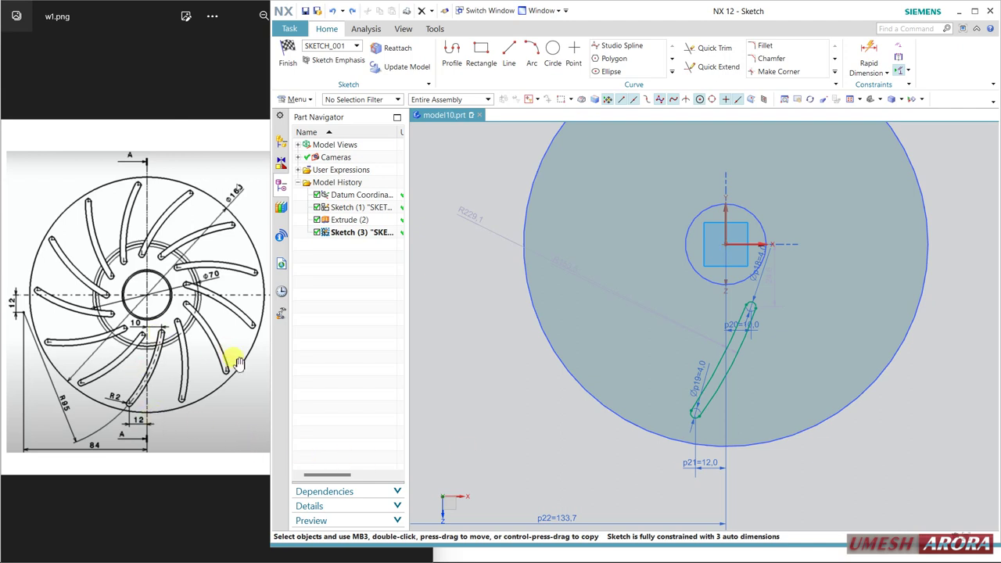
Step: Make the vane's two long side arcs concentric
{"action": "scroll", "coordinate": [751, 368], "scroll_direction": "up", "scroll_amount": 2}
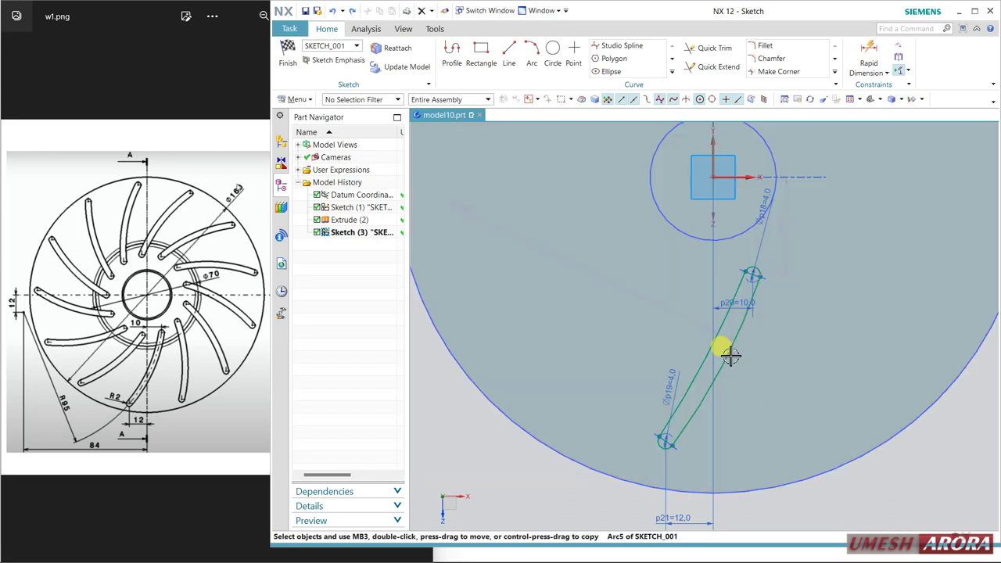
{"action": "left_click", "coordinate": [714, 344]}
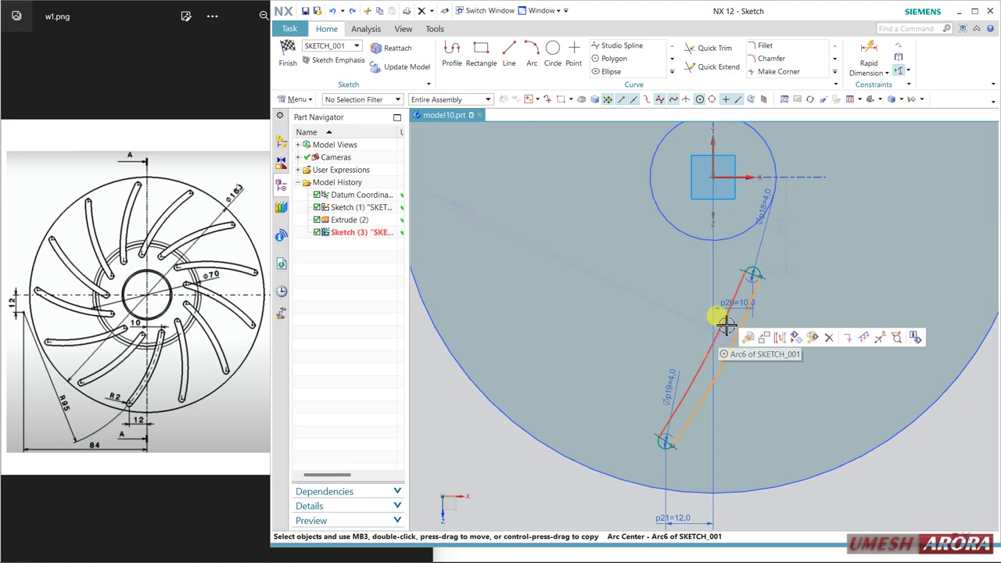
{"action": "left_click", "coordinate": [726, 324]}
{"action": "left_click", "coordinate": [874, 291]}
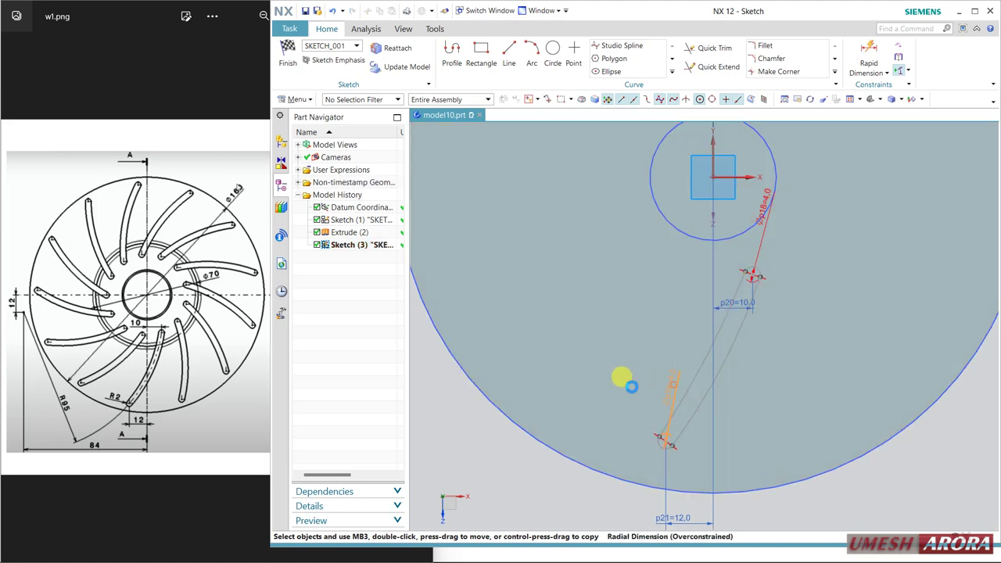
Step: Draw a three-point arc along the vane's middle between the centres of its two rounded ends
{"action": "scroll", "coordinate": [806, 399], "scroll_direction": "down", "scroll_amount": 2}
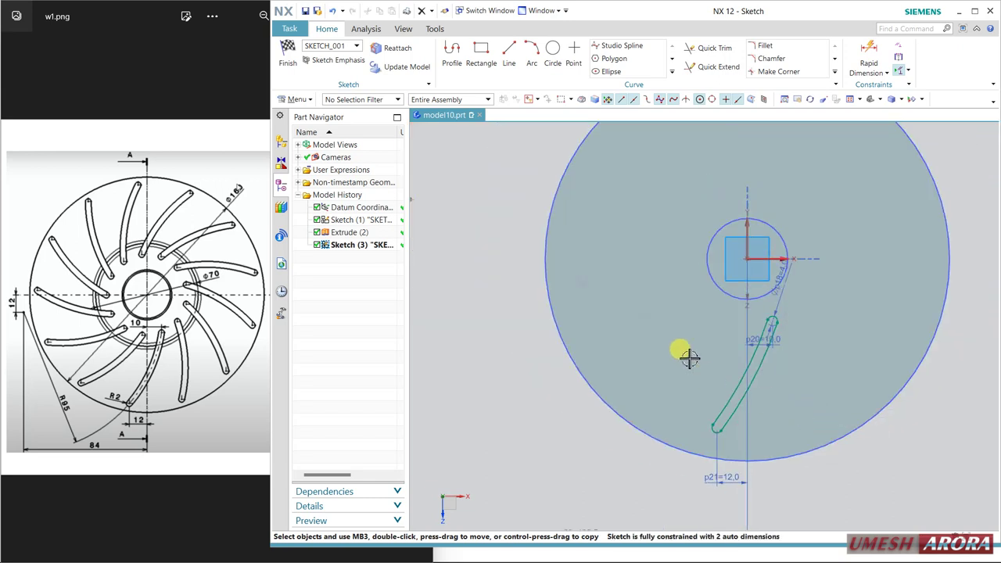
{"action": "scroll", "coordinate": [690, 358], "scroll_direction": "up", "scroll_amount": 2}
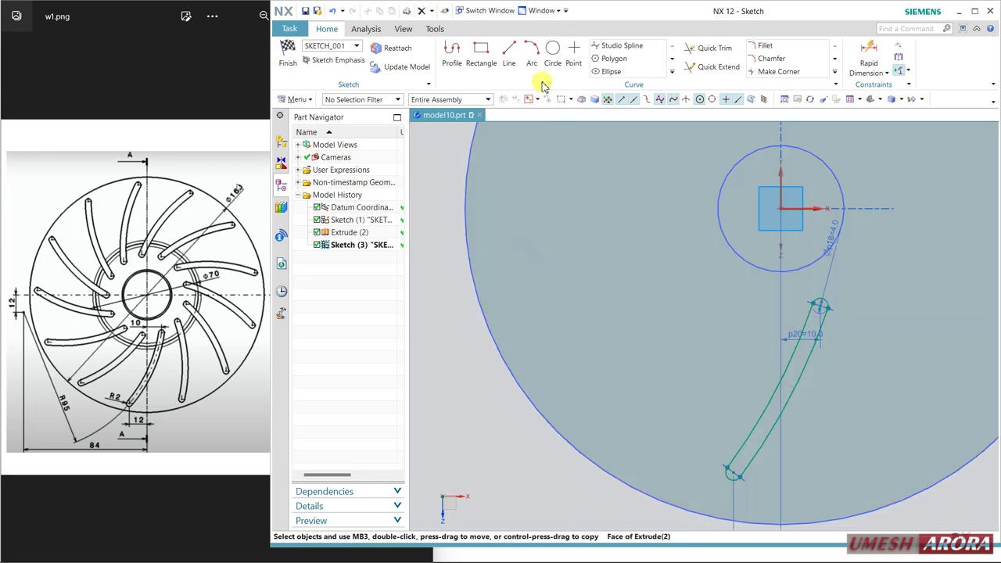
{"action": "left_click", "coordinate": [532, 54]}
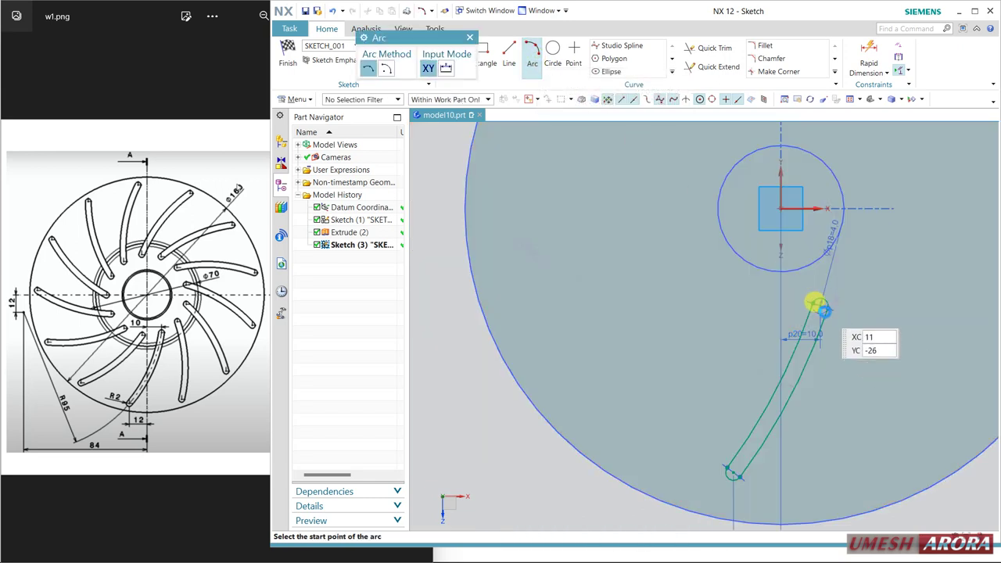
{"action": "left_click", "coordinate": [740, 470]}
{"action": "left_click", "coordinate": [737, 469]}
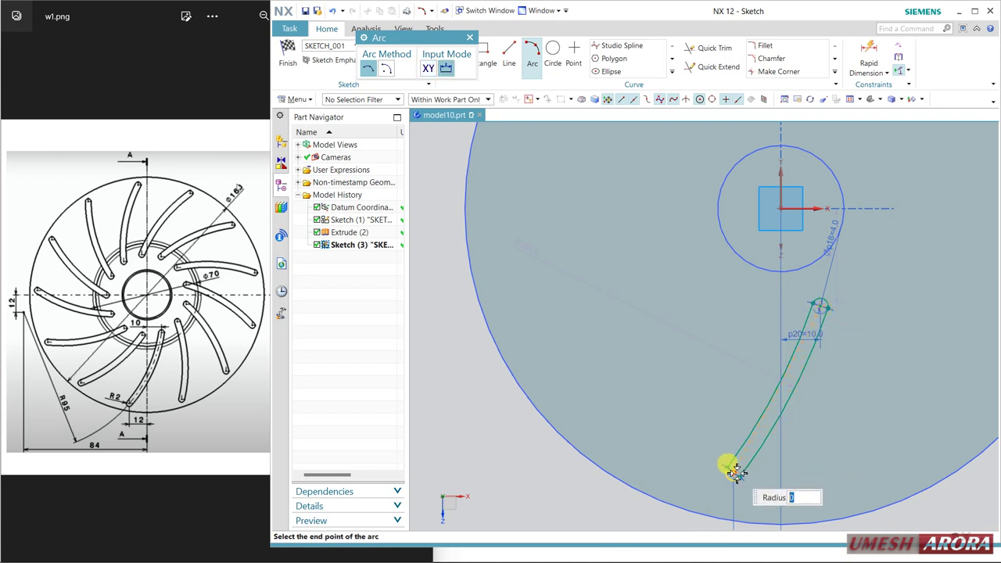
{"action": "scroll", "coordinate": [786, 383], "scroll_direction": "up", "scroll_amount": 2}
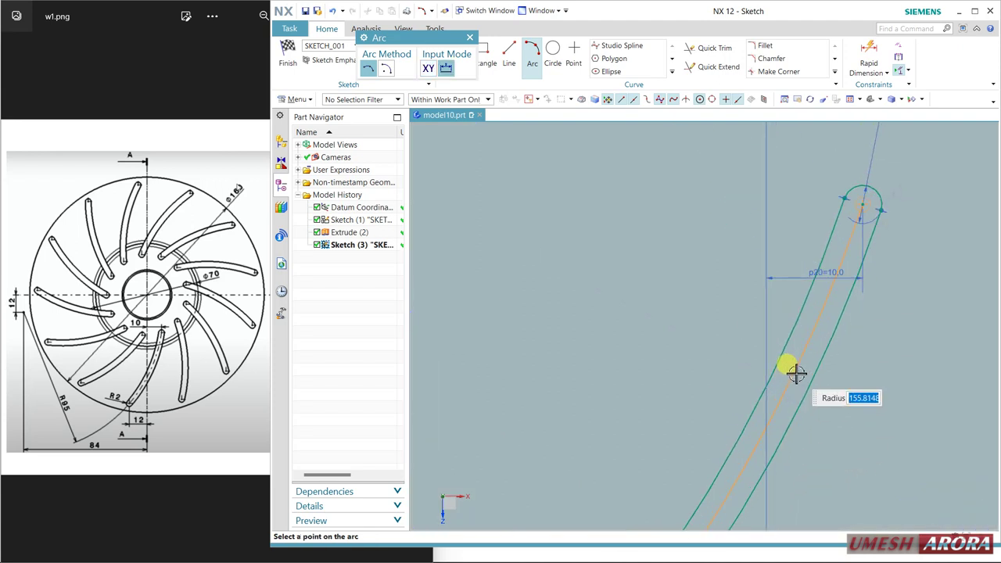
{"action": "left_click", "coordinate": [812, 384]}
{"action": "key", "text": "Escape"}
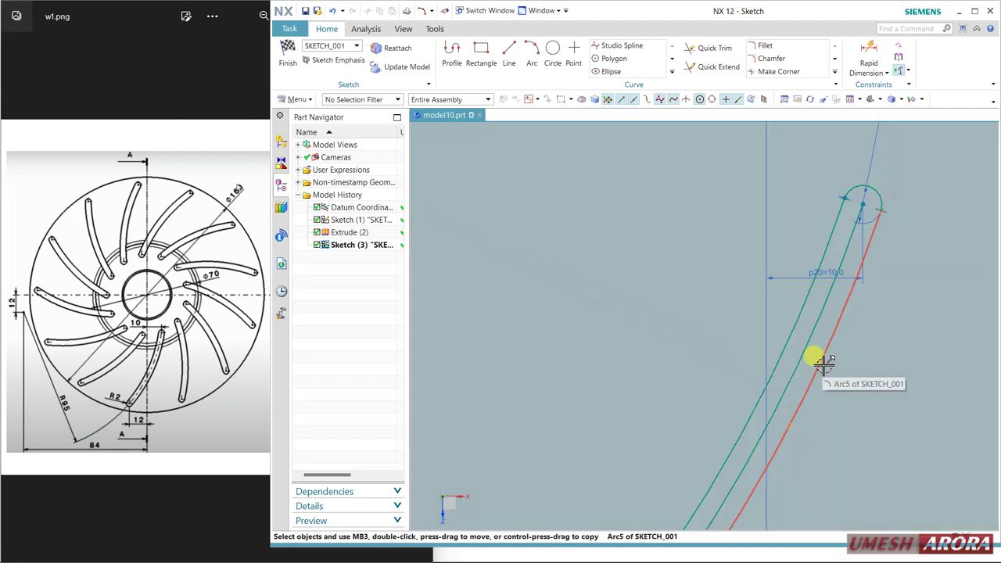
Step: Make the middle arc concentric with the vane's right-hand side arc and convert it to reference geometry
{"action": "left_click", "coordinate": [807, 352]}
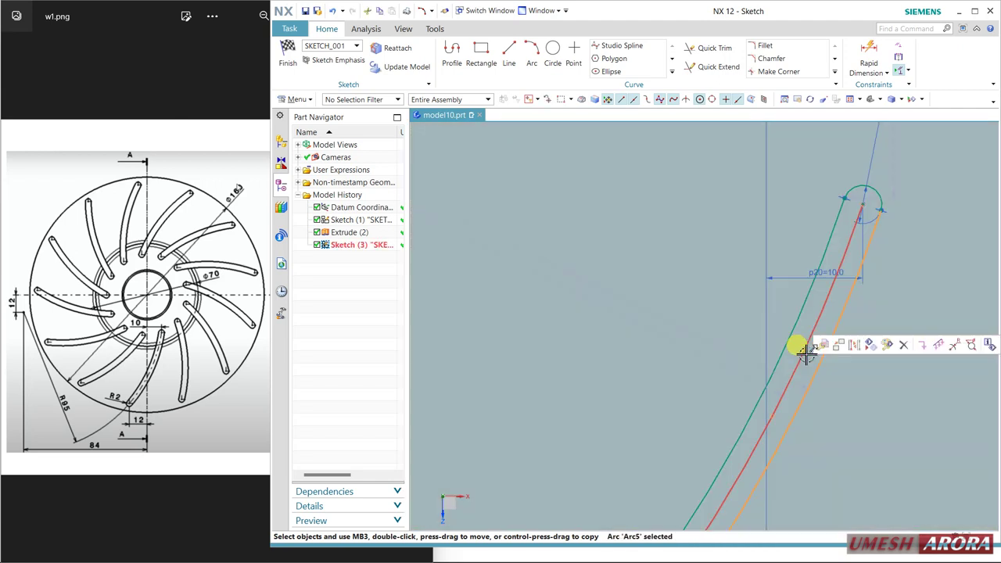
{"action": "left_click", "coordinate": [810, 352]}
{"action": "left_click", "coordinate": [907, 321]}
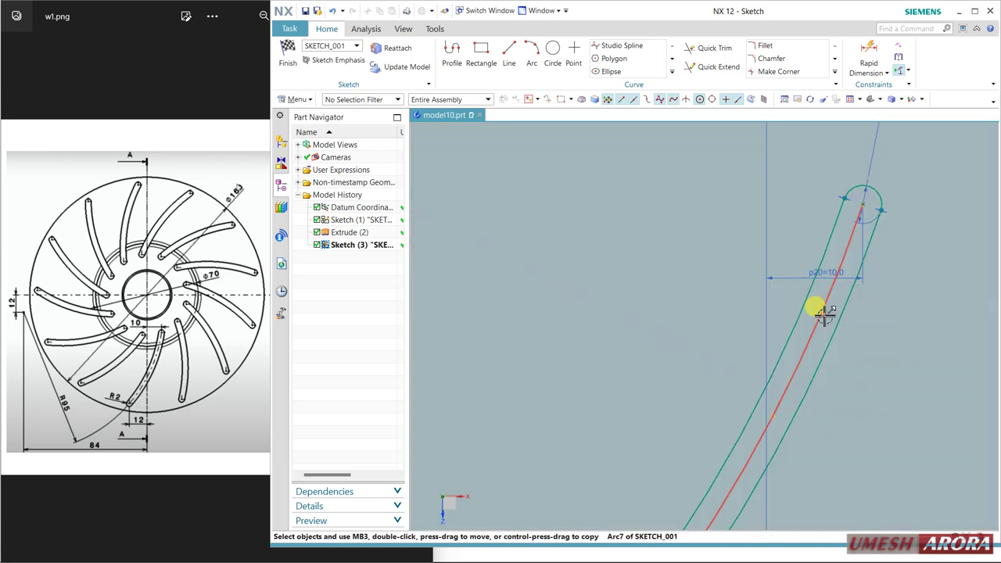
{"action": "left_click", "coordinate": [826, 313]}
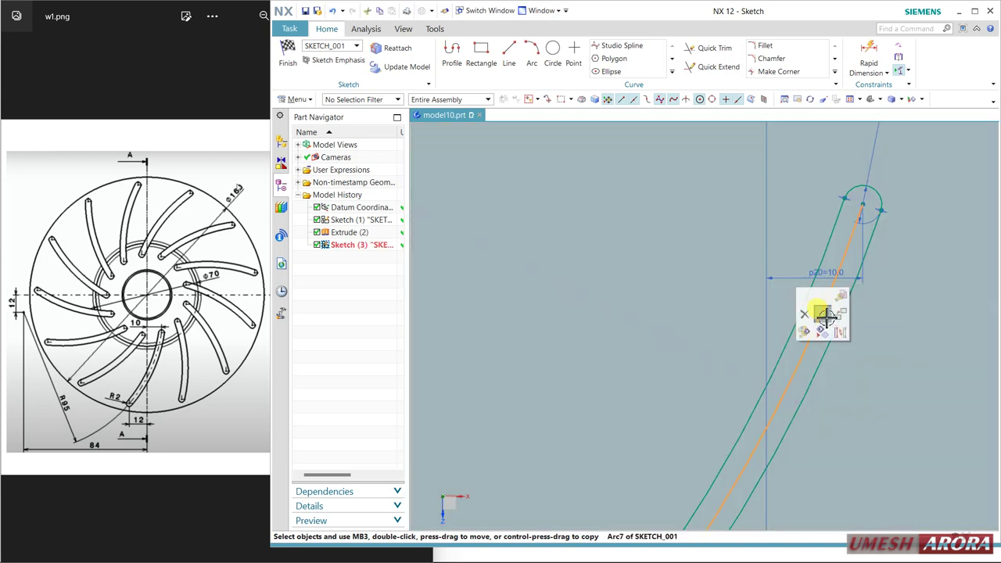
{"action": "left_click", "coordinate": [839, 334]}
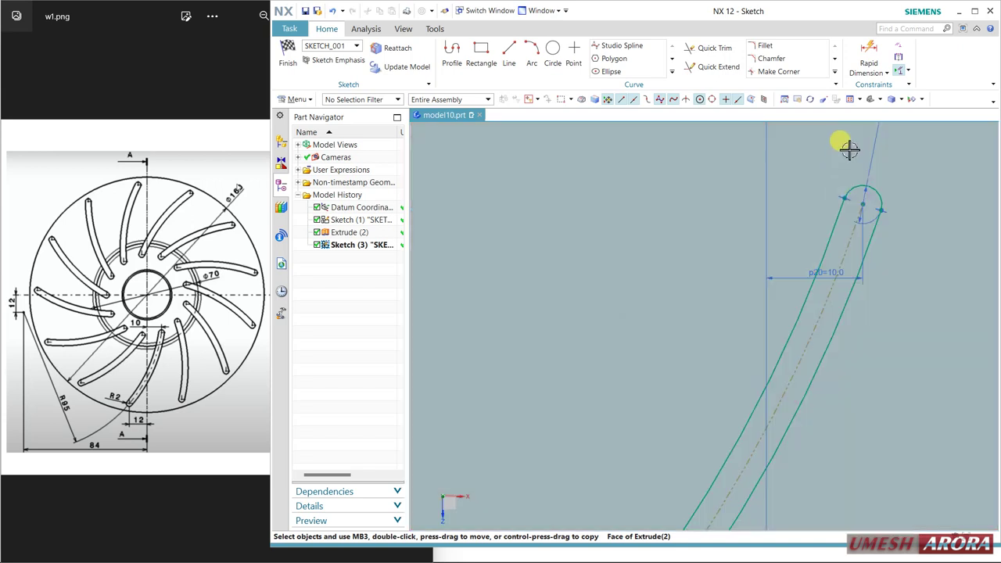
Step: Dimension the vane's middle arc with a radius of 95 mm
{"action": "left_click", "coordinate": [869, 54]}
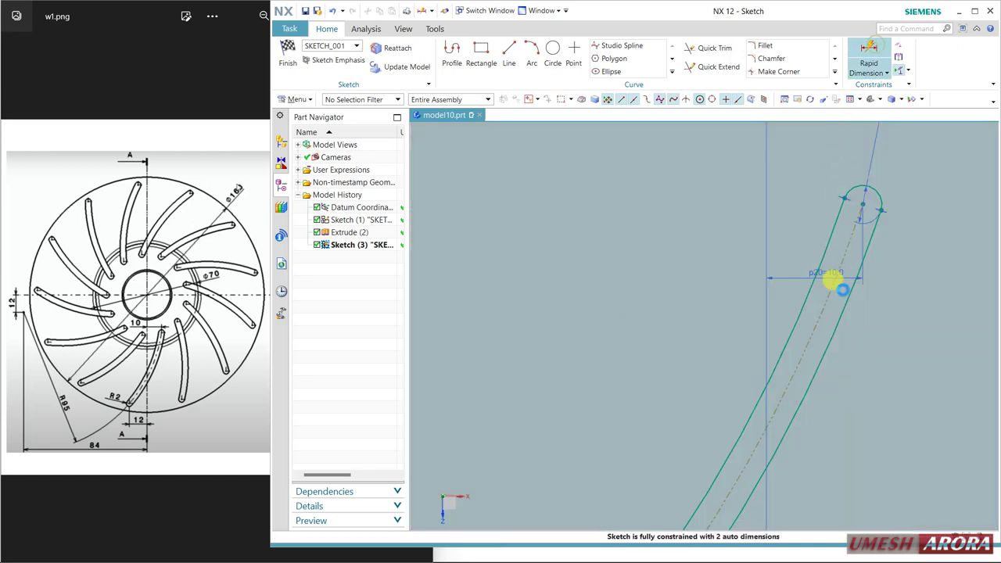
{"action": "left_click", "coordinate": [814, 325]}
{"action": "scroll", "coordinate": [688, 331], "scroll_direction": "down", "scroll_amount": 5}
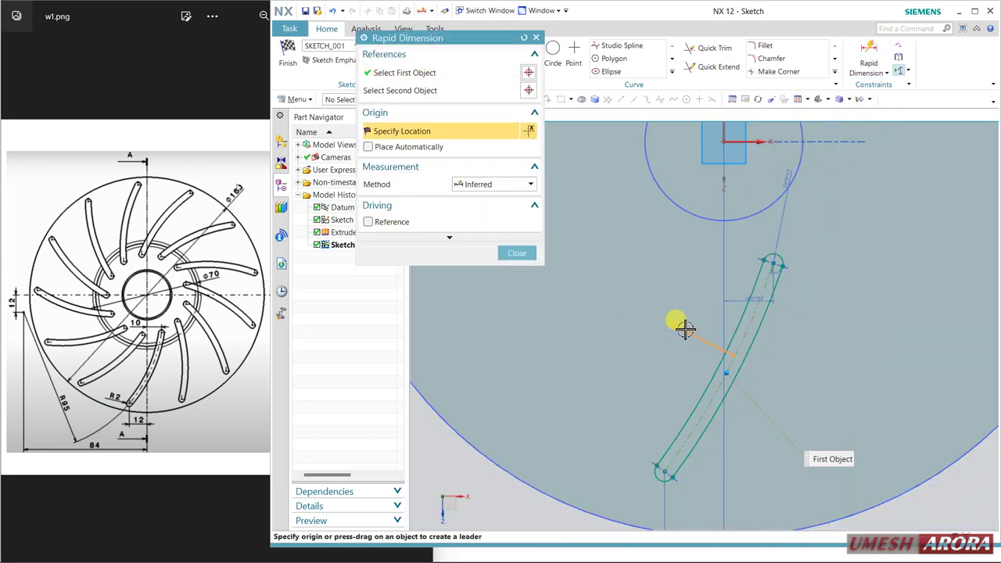
{"action": "left_click", "coordinate": [496, 352]}
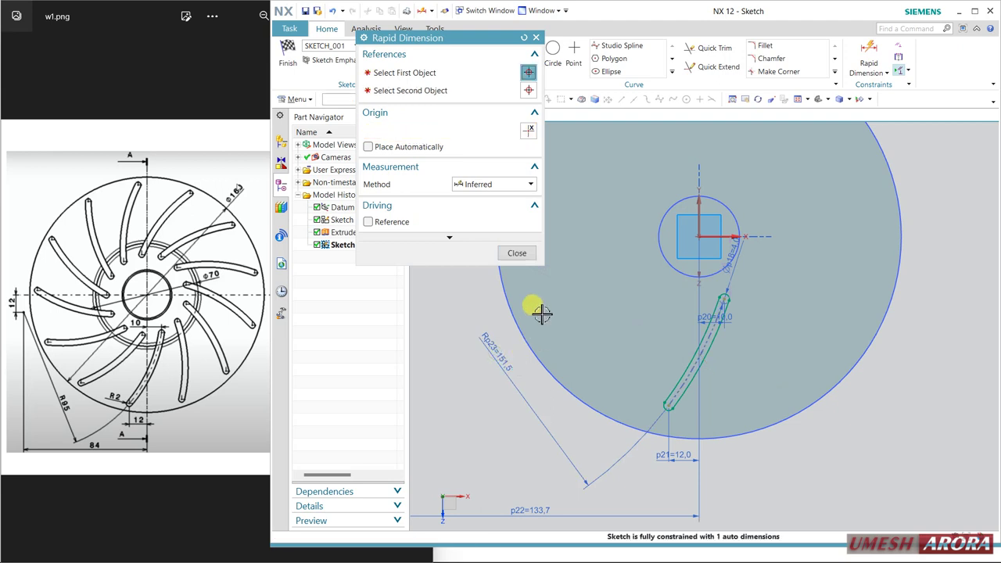
{"action": "type", "text": "95"}
{"action": "key", "text": "Return"}
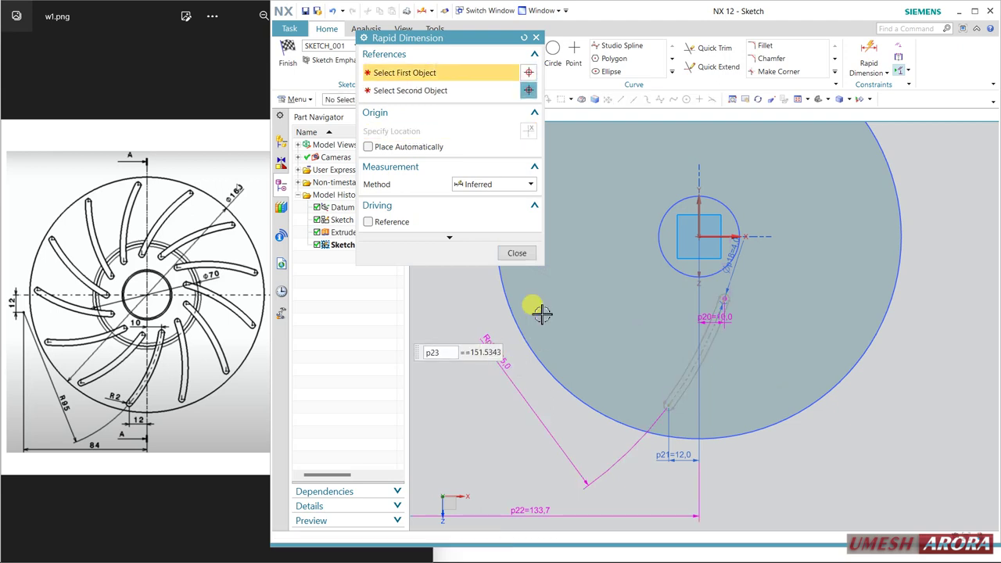
{"action": "left_click", "coordinate": [517, 253]}
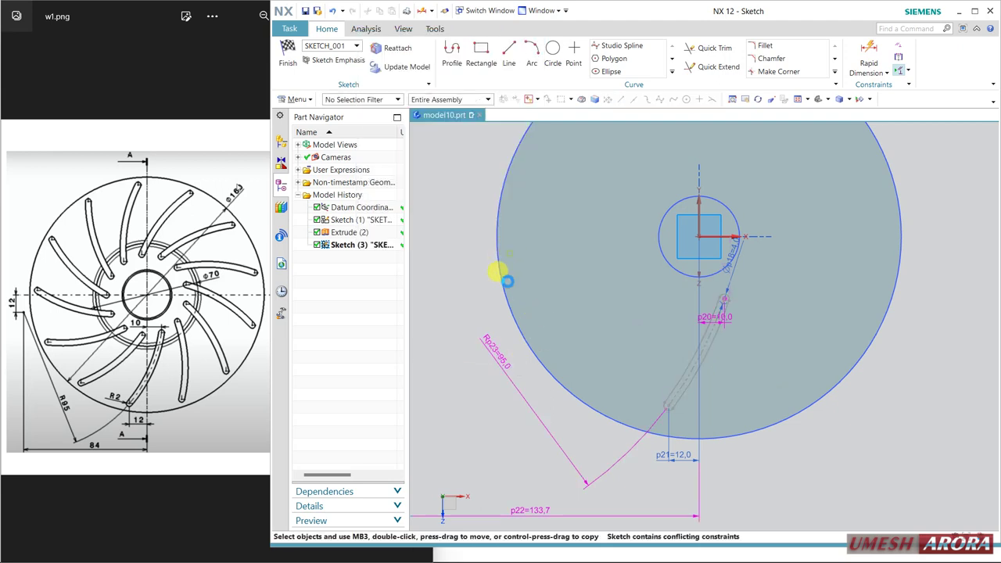
Step: Delete the conflicting horizontal dimension between the vane arc's centre and the vertical axis
{"action": "scroll", "coordinate": [548, 443], "scroll_direction": "down", "scroll_amount": 2}
{"action": "left_click", "coordinate": [536, 476]}
{"action": "key", "text": "Delete"}
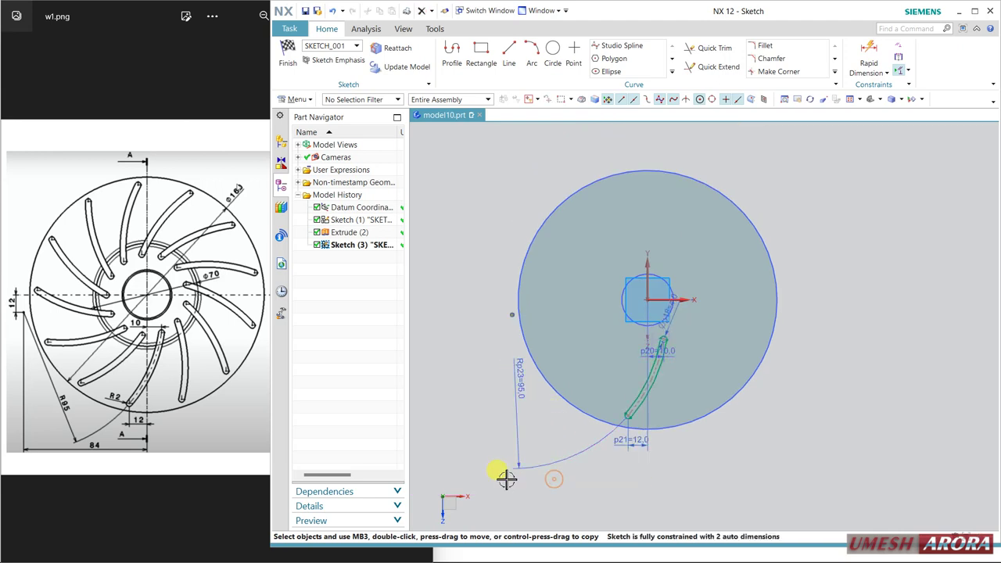
Step: Reposition the vane's radius dimension inside the disc, beside the middle arc
{"action": "scroll", "coordinate": [555, 451], "scroll_direction": "up", "scroll_amount": 1}
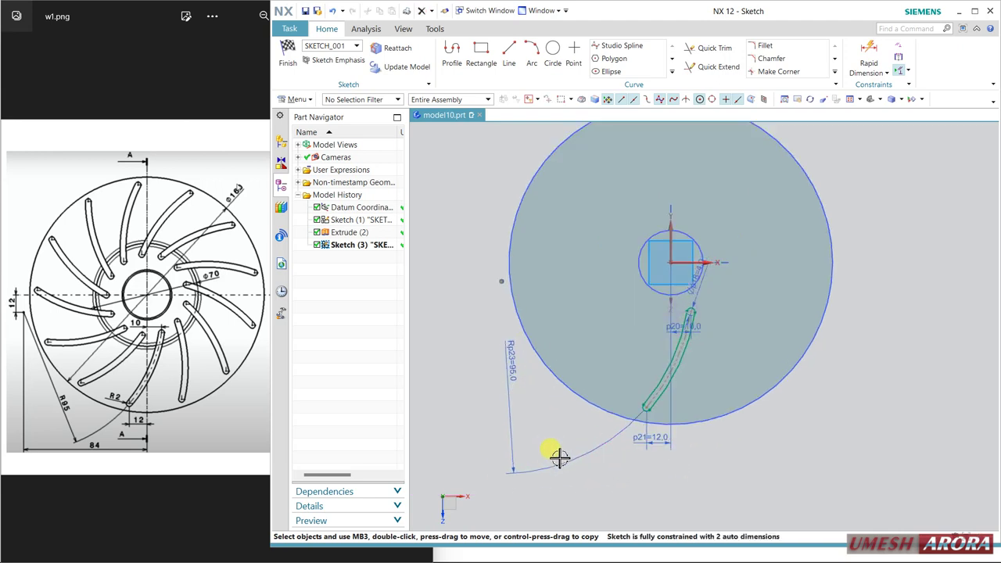
{"action": "left_click", "coordinate": [514, 465]}
{"action": "key", "text": "Delete"}
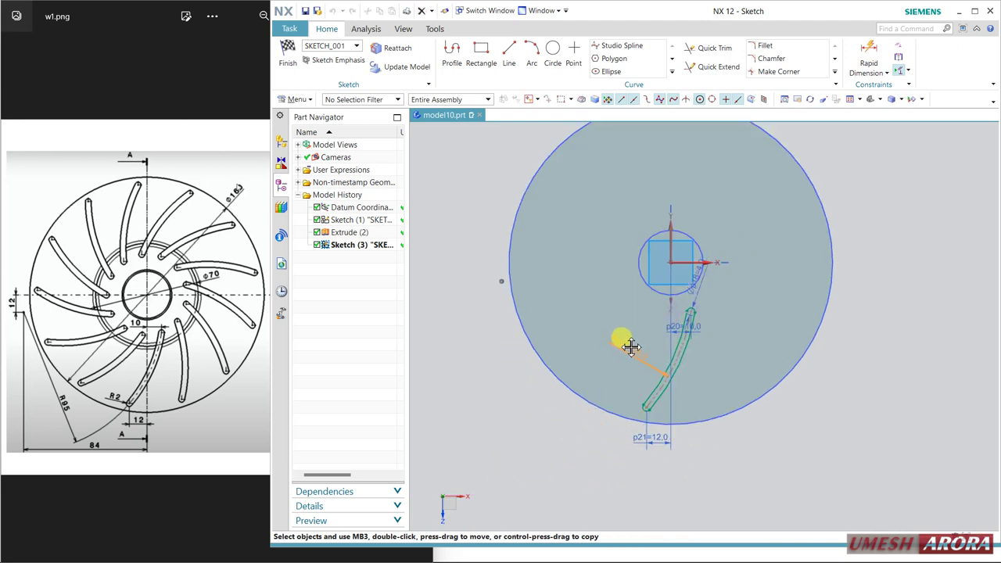
{"action": "scroll", "coordinate": [666, 316], "scroll_direction": "up", "scroll_amount": 2}
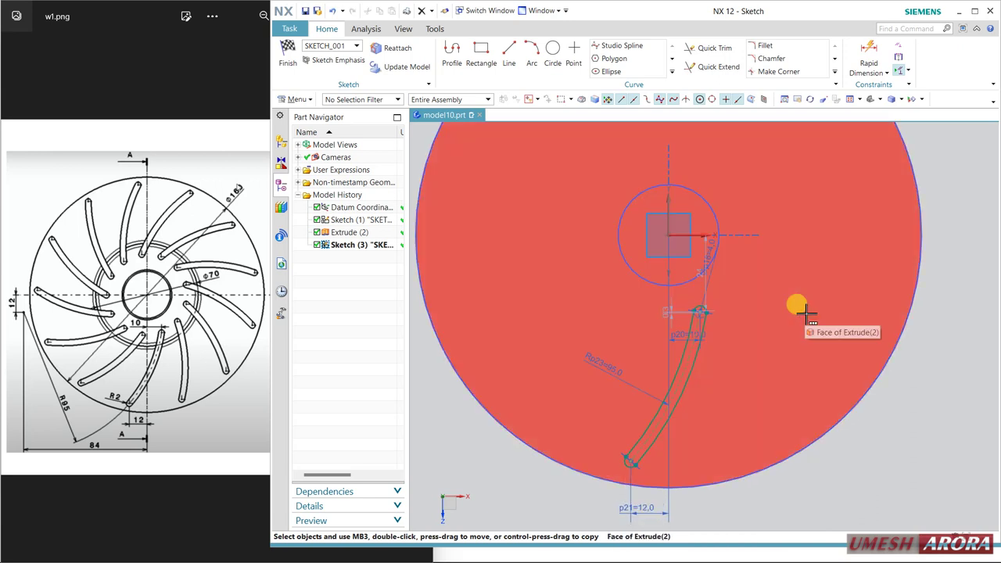
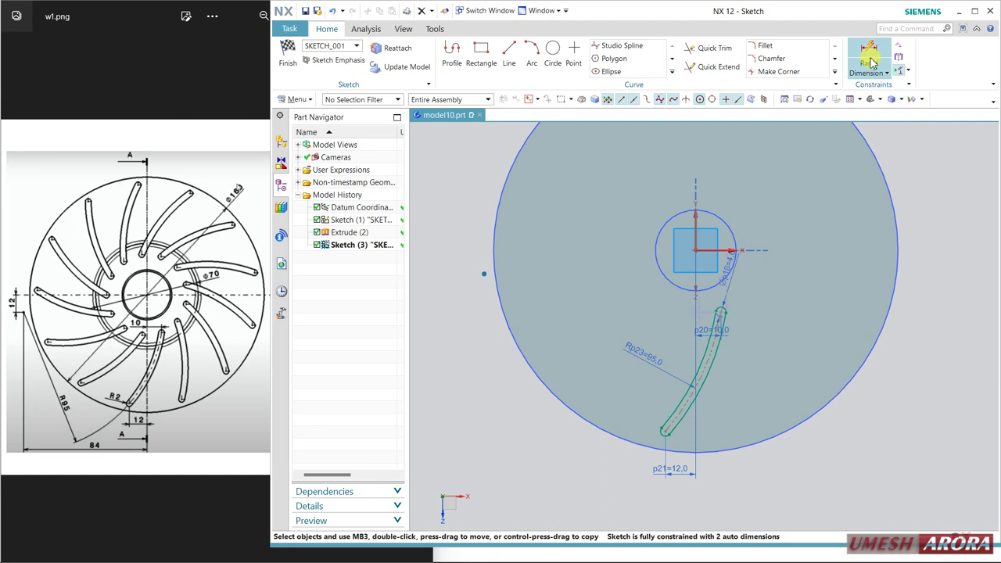
Step: Dimension the vane arc's centre vertically at 12 mm from the horizontal axis
{"action": "left_click", "coordinate": [726, 251]}
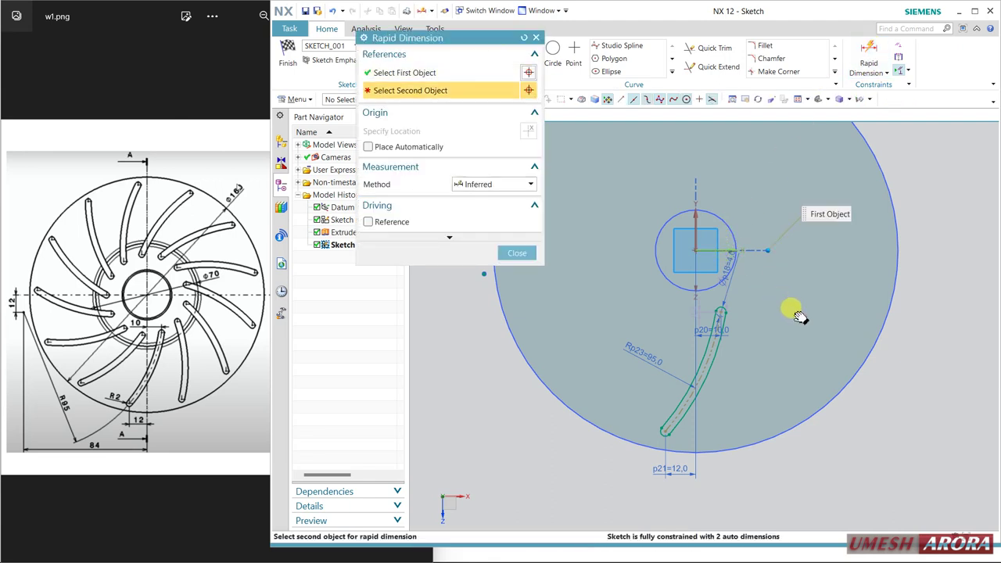
{"action": "middle_click_drag", "start_coordinate": [798, 312], "coordinate": [780, 339], "text": "shift"}
{"action": "left_click", "coordinate": [547, 318]}
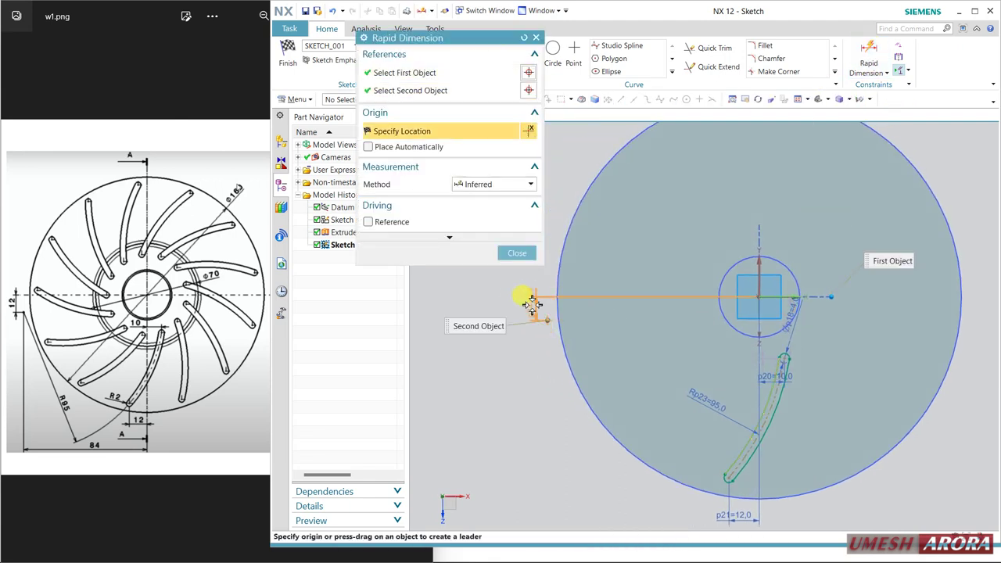
{"action": "left_click", "coordinate": [436, 309]}
{"action": "type", "text": "12"}
{"action": "key", "text": "Return"}
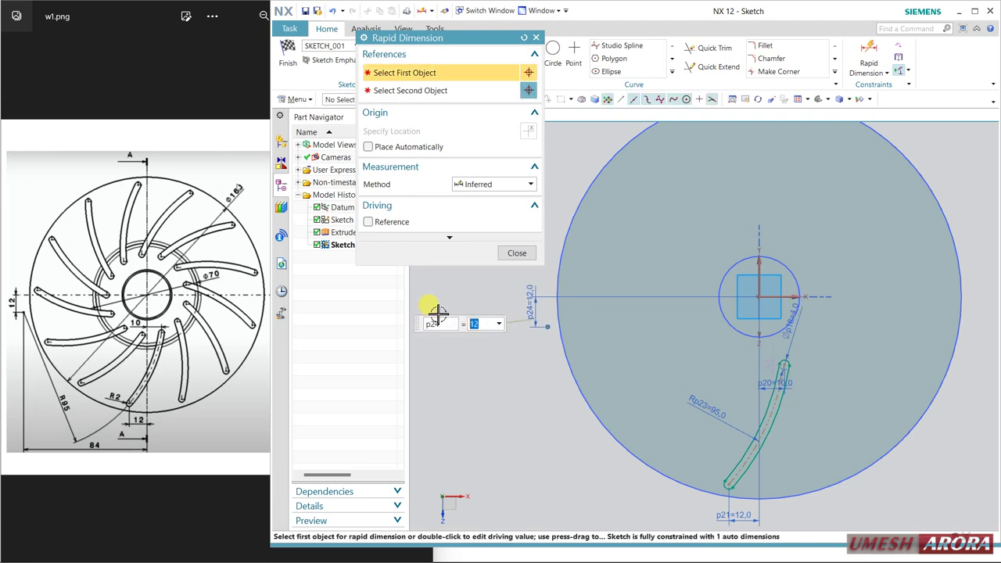
Step: Dimension the vane arc's centre horizontally at 84 mm from the vertical axis and finish dimensioning
{"action": "scroll", "coordinate": [688, 321], "scroll_direction": "down", "scroll_amount": 2}
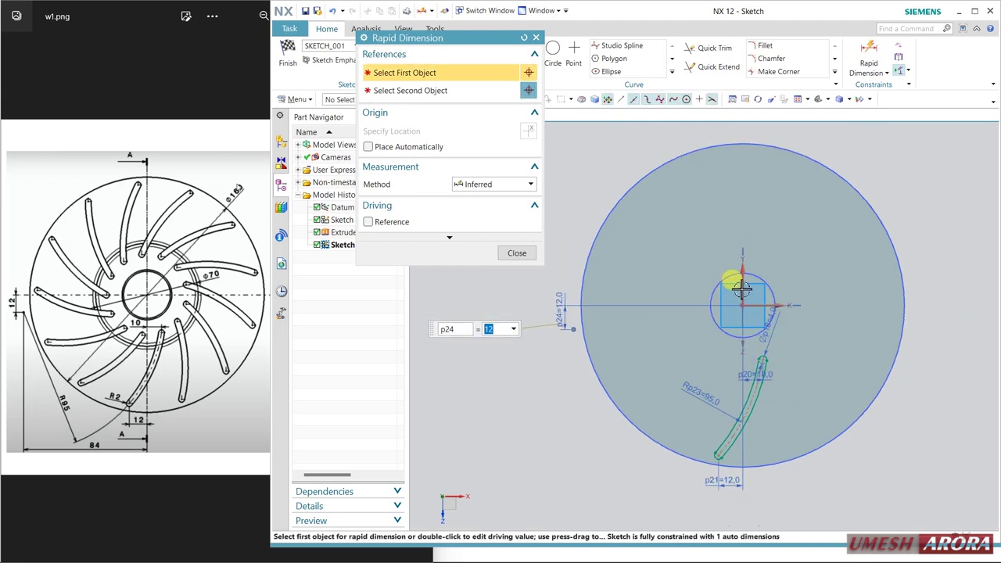
{"action": "left_click", "coordinate": [742, 290]}
{"action": "left_click", "coordinate": [574, 329]}
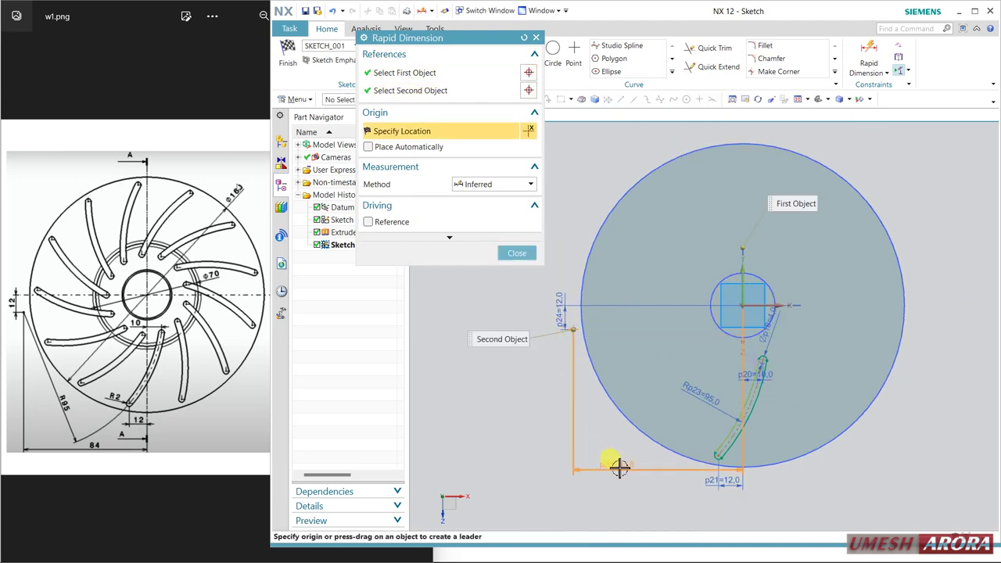
{"action": "left_click", "coordinate": [630, 491]}
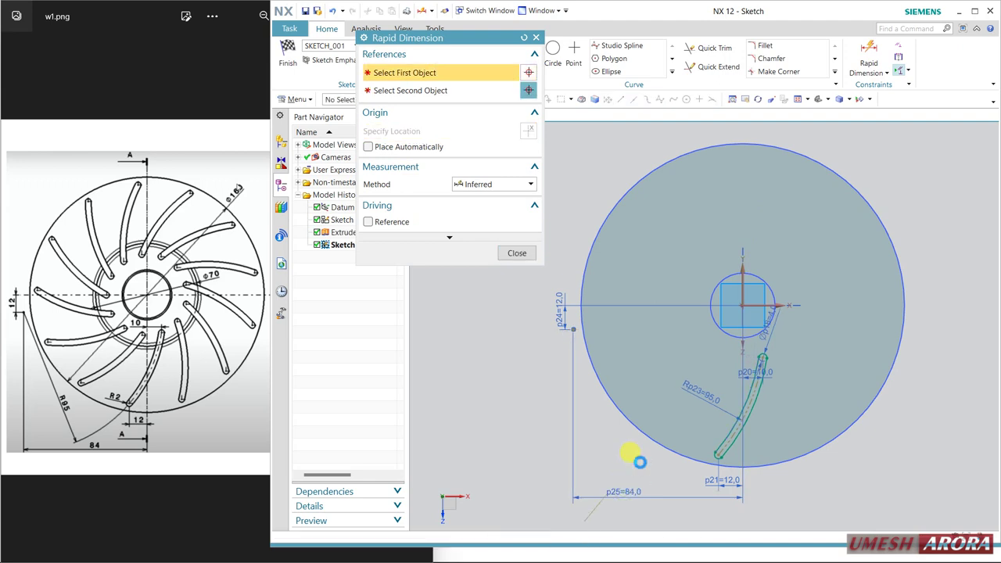
{"action": "left_click", "coordinate": [517, 255]}
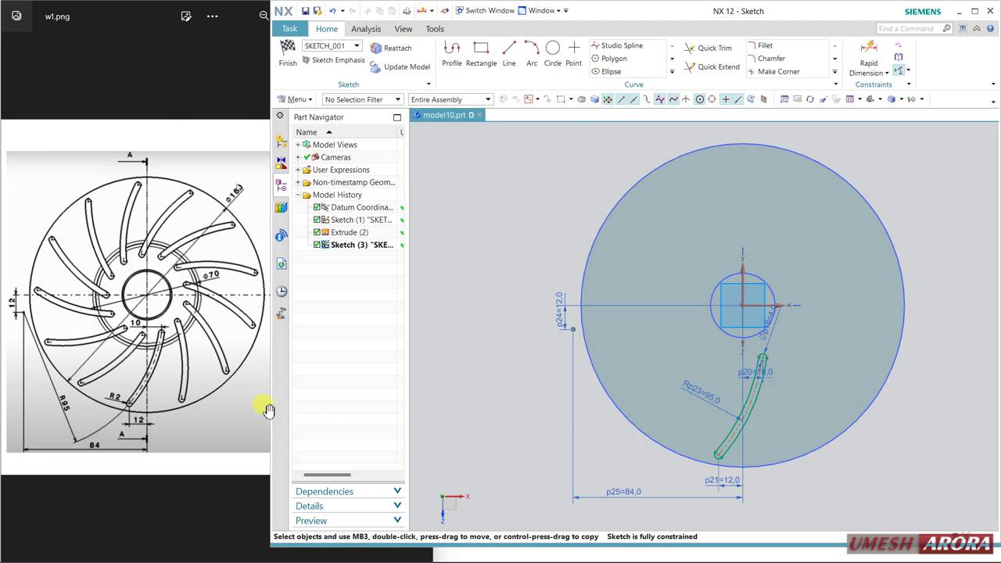
Step: Finish the vane profile sketch and return to modeling
{"action": "left_click", "coordinate": [288, 54]}
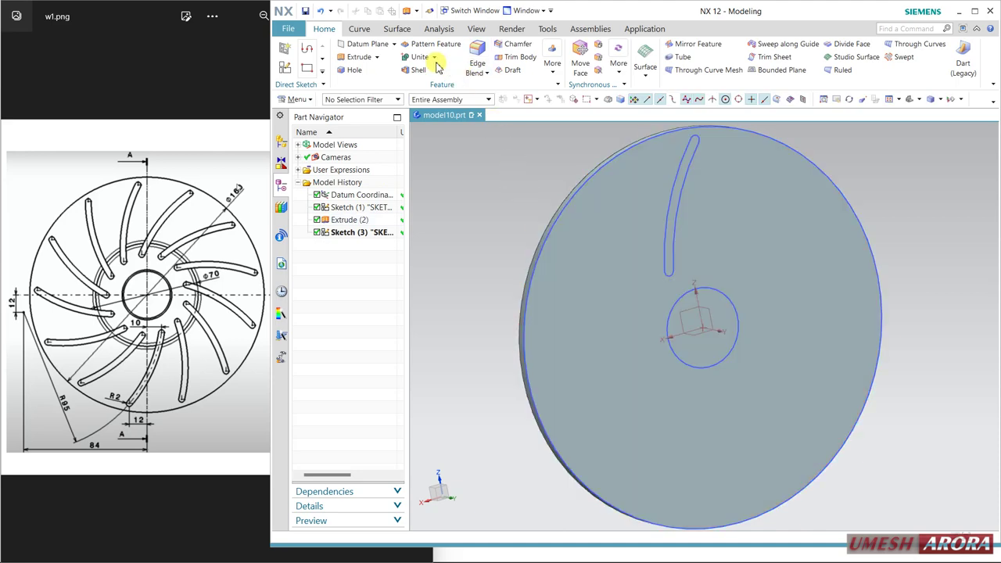
{"action": "left_click", "coordinate": [669, 197]}
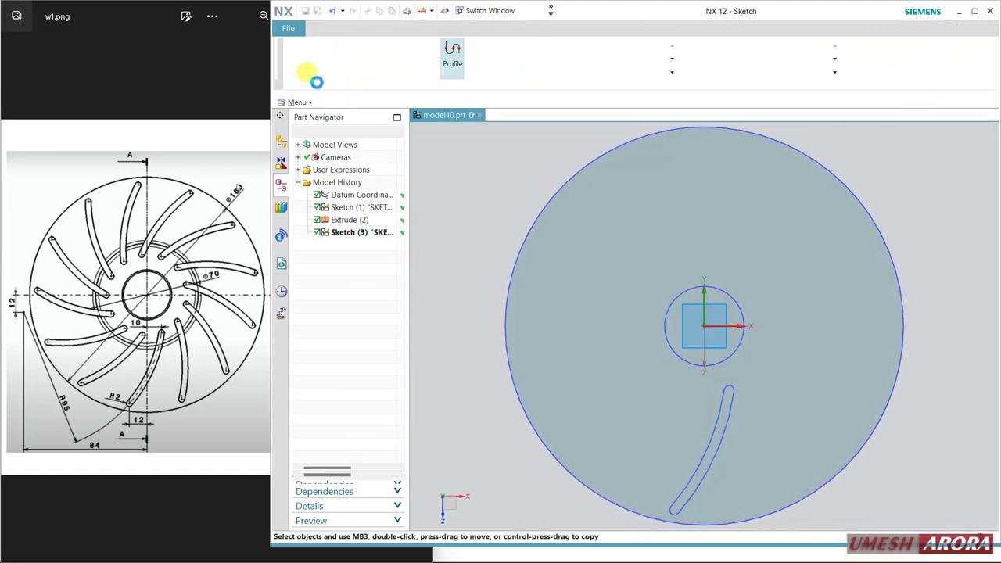
{"action": "left_click", "coordinate": [294, 67]}
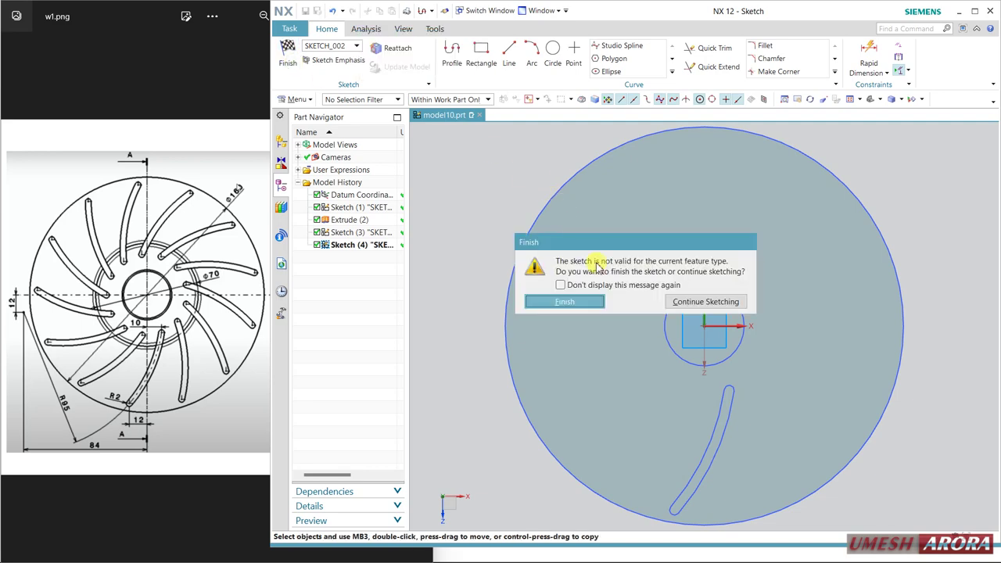
{"action": "left_click", "coordinate": [561, 302]}
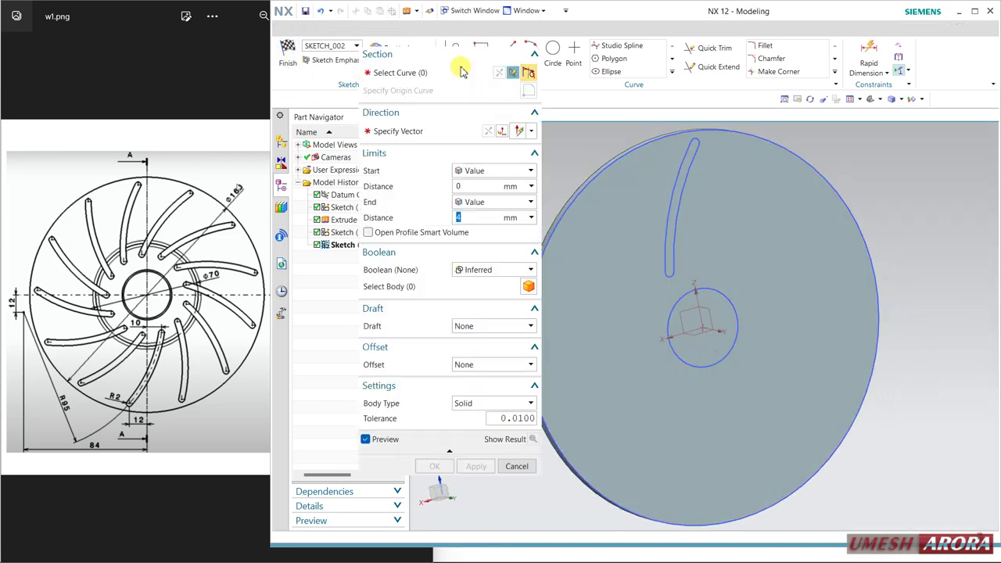
Step: Extrude the vane profile from 0 to an end distance of 46-29 mm, united with the disc, following the section drawing
{"action": "left_click", "coordinate": [678, 148]}
{"action": "mouse_move", "coordinate": [729, 266]}
{"action": "middle_mouse_down"}
{"action": "mouse_move", "coordinate": [751, 282]}
{"action": "mouse_move", "coordinate": [754, 273]}
{"action": "middle_mouse_up"}
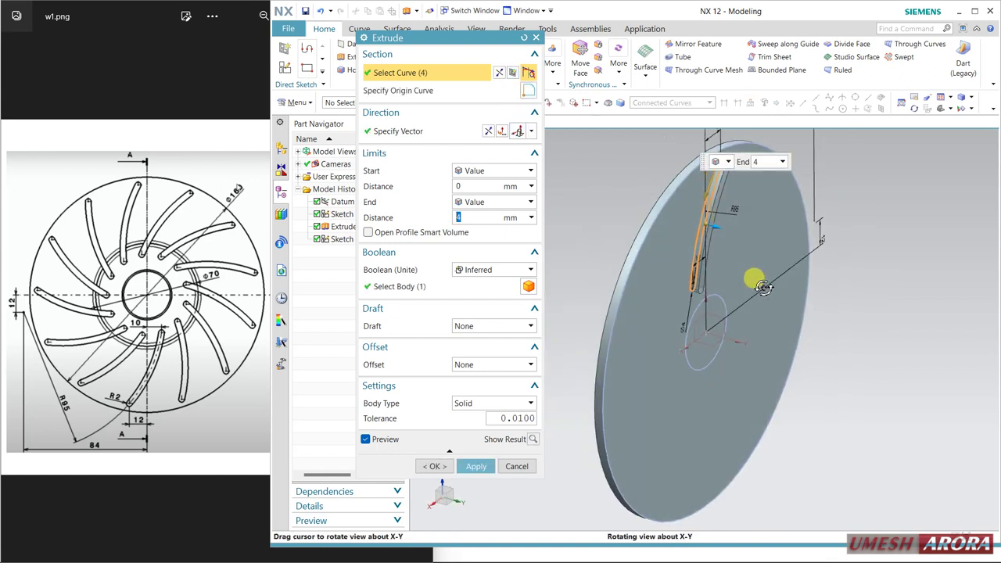
{"action": "left_click", "coordinate": [164, 334]}
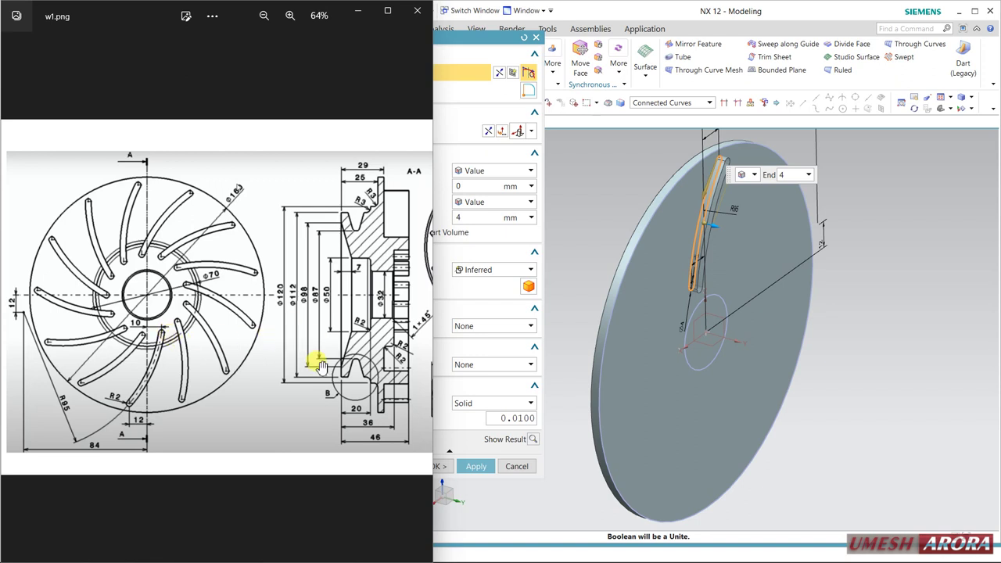
{"action": "left_click_drag", "start_coordinate": [326, 368], "coordinate": [248, 360]}
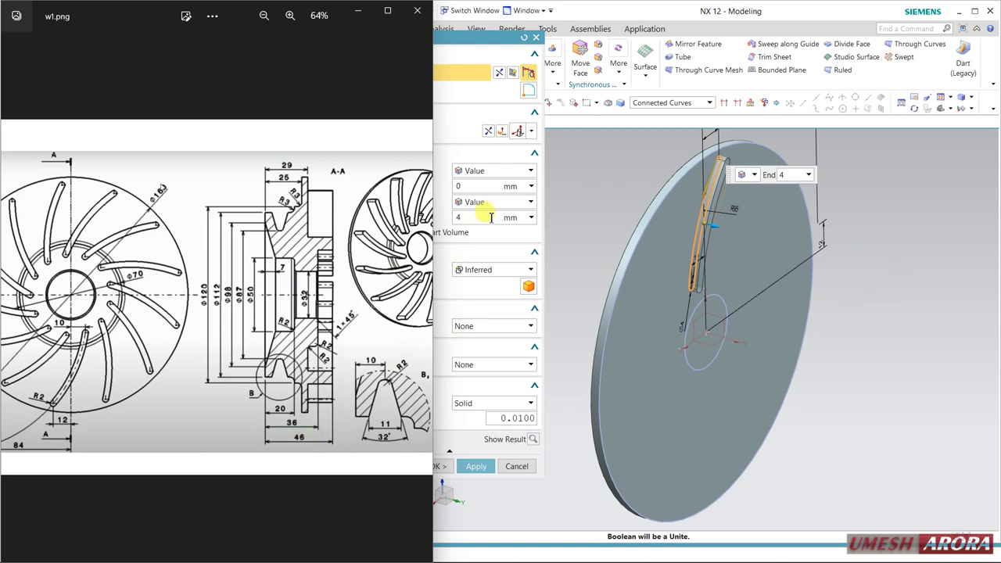
{"action": "left_click_drag", "start_coordinate": [468, 33], "coordinate": [520, 38]}
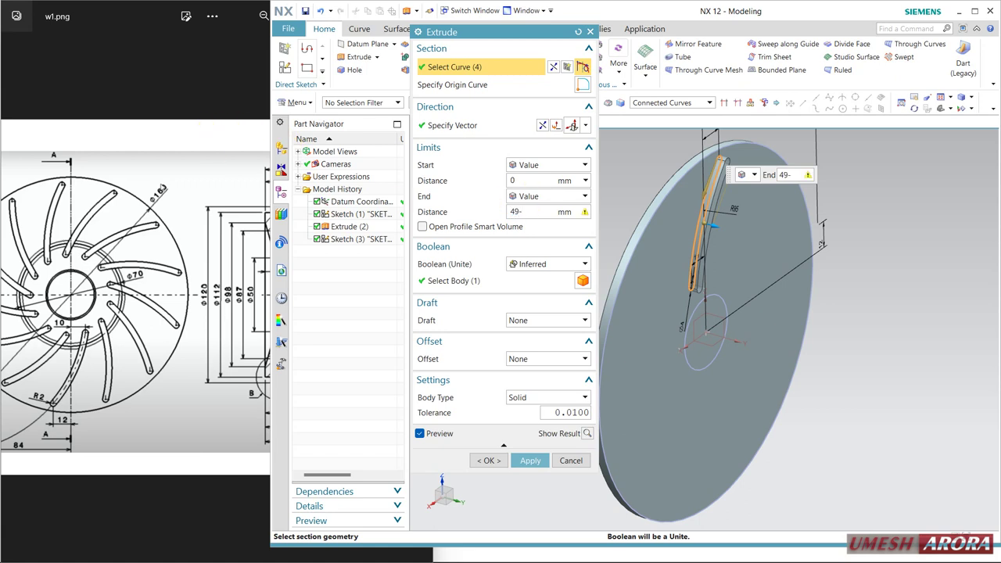
{"action": "left_click", "coordinate": [123, 15]}
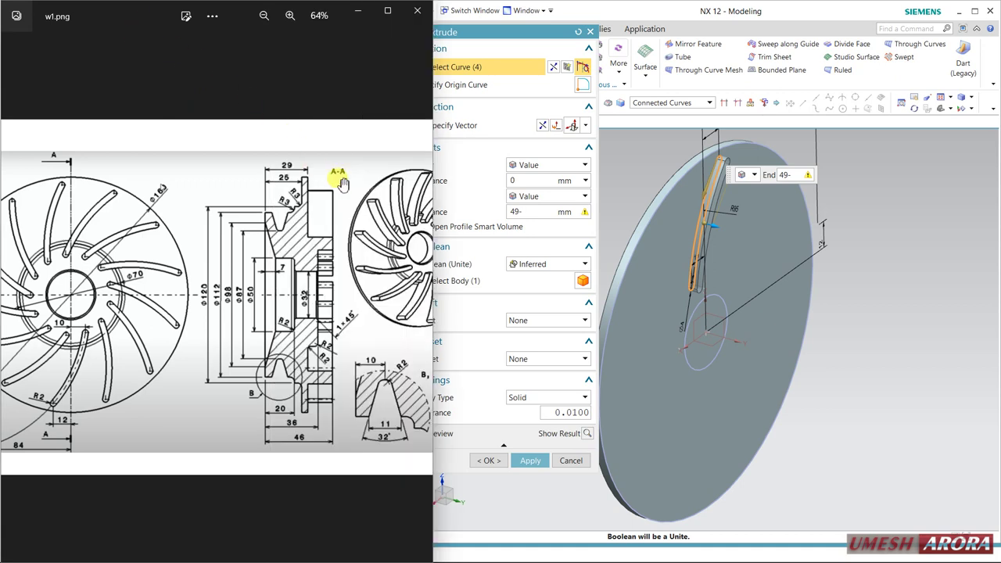
{"action": "left_click", "coordinate": [532, 211]}
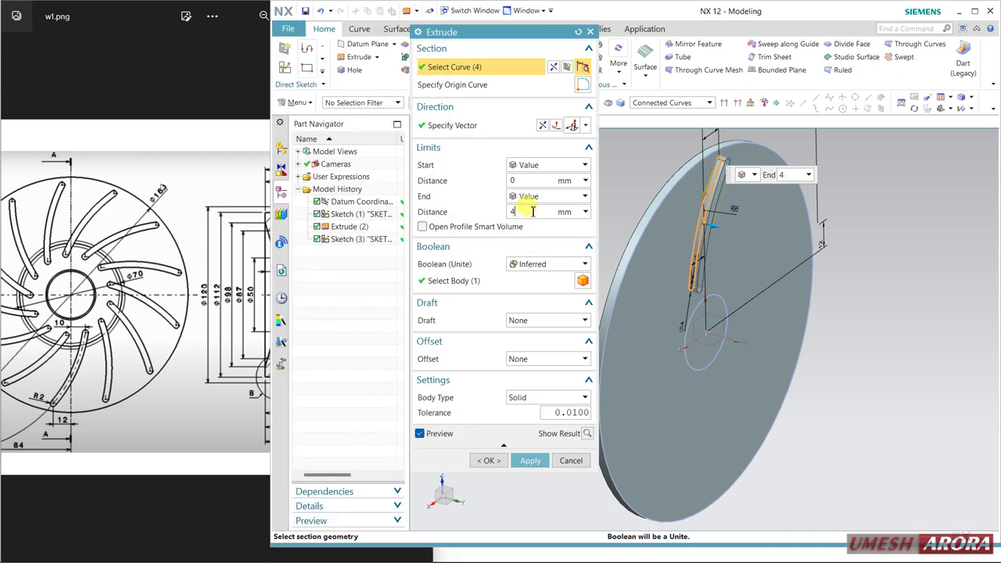
{"action": "key", "text": "Return"}
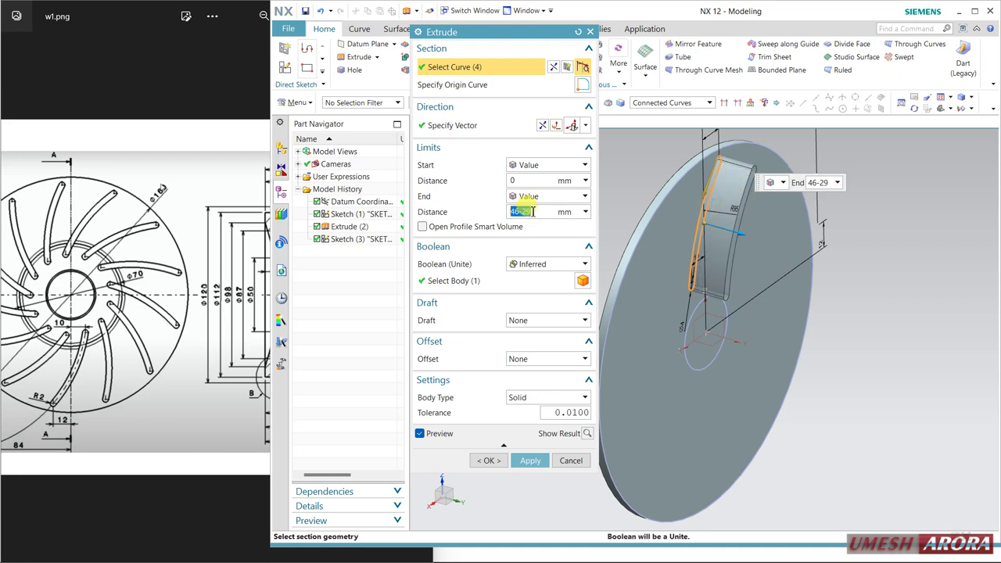
{"action": "left_click", "coordinate": [488, 460]}
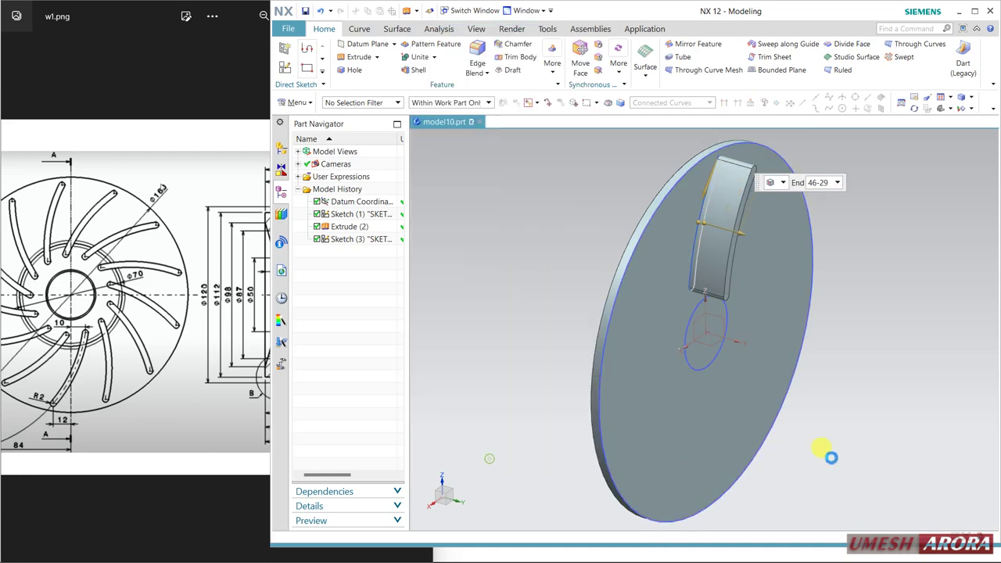
Step: Pattern the vane extrusion in a circular layout about the Y axis with a count of 13 over a 360° span
{"action": "mouse_move", "coordinate": [852, 395]}
{"action": "middle_mouse_down"}
{"action": "mouse_move", "coordinate": [821, 342]}
{"action": "mouse_move", "coordinate": [790, 346]}
{"action": "middle_mouse_up"}
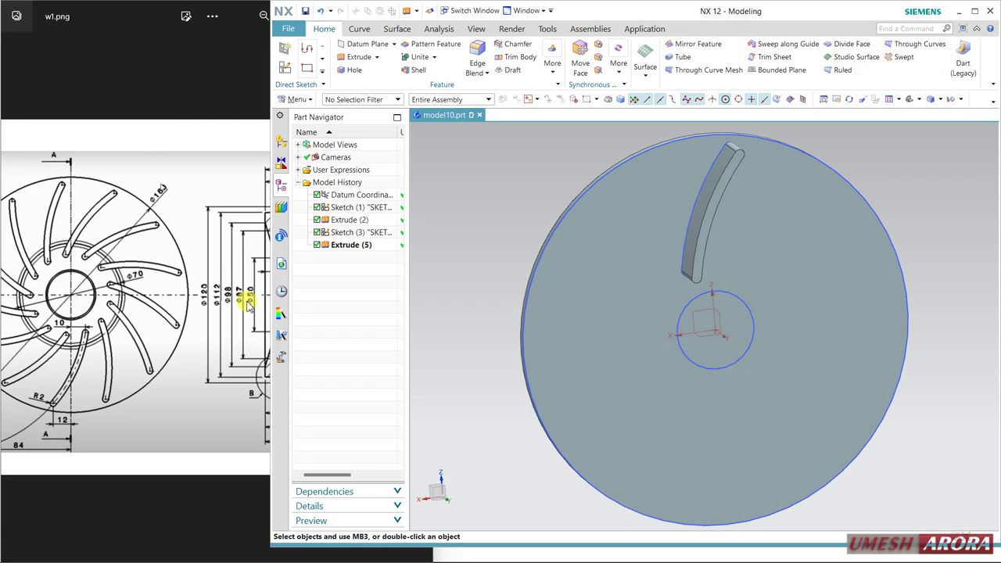
{"action": "left_click", "coordinate": [433, 44]}
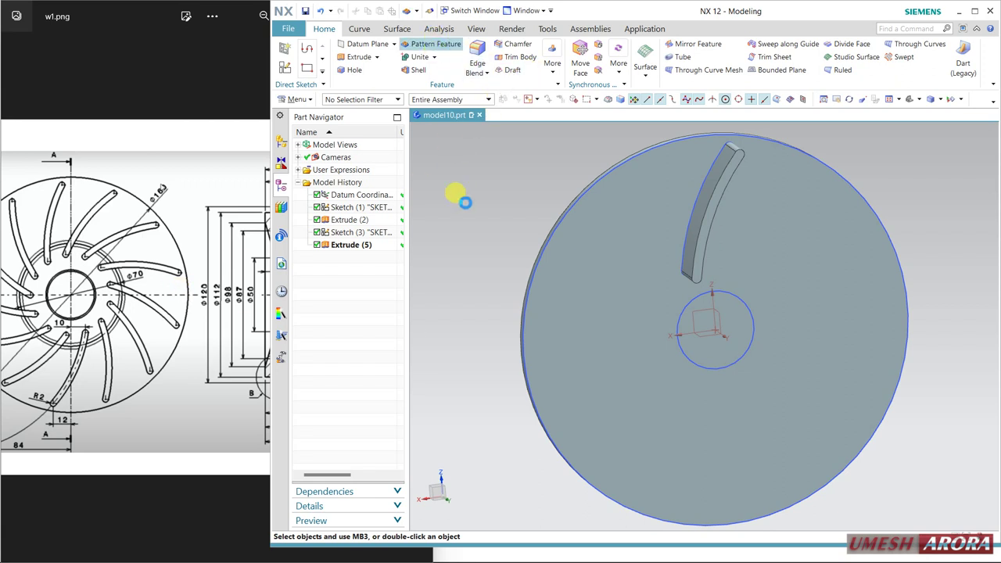
{"action": "left_click", "coordinate": [546, 99]}
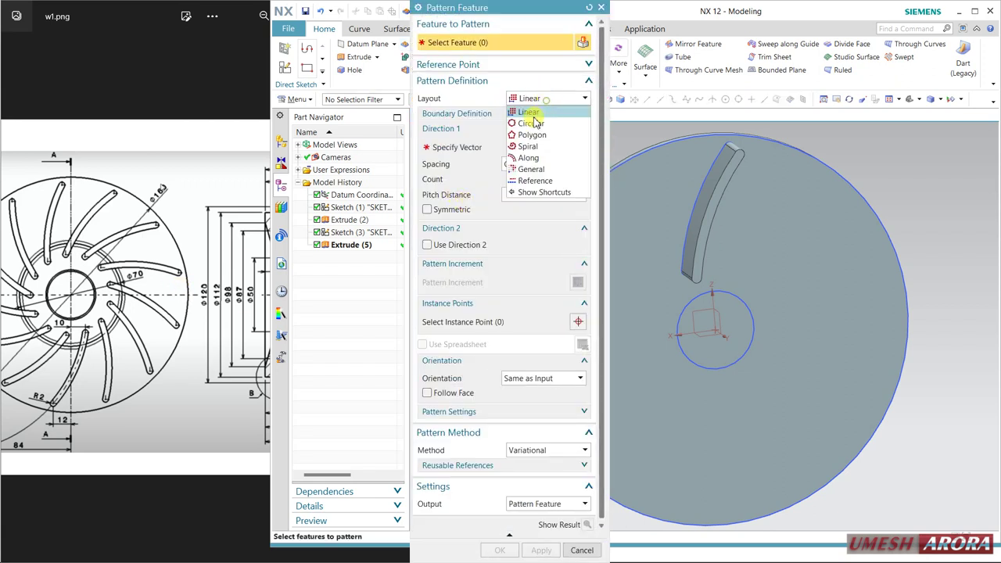
{"action": "left_click", "coordinate": [532, 123]}
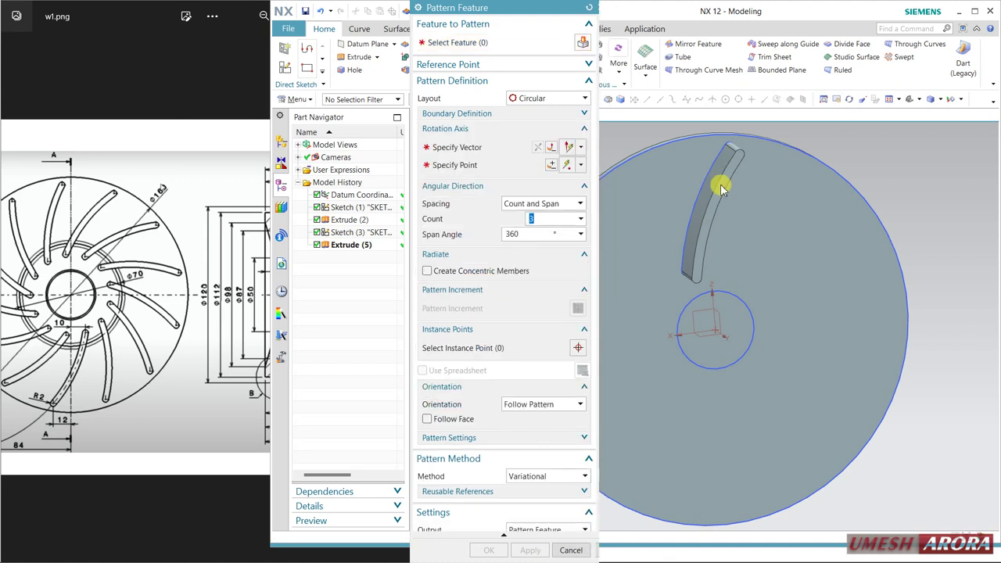
{"action": "left_click", "coordinate": [711, 176]}
{"action": "left_click", "coordinate": [462, 147]}
{"action": "middle_click_drag", "start_coordinate": [665, 333], "coordinate": [729, 343]}
{"action": "left_click", "coordinate": [723, 336]}
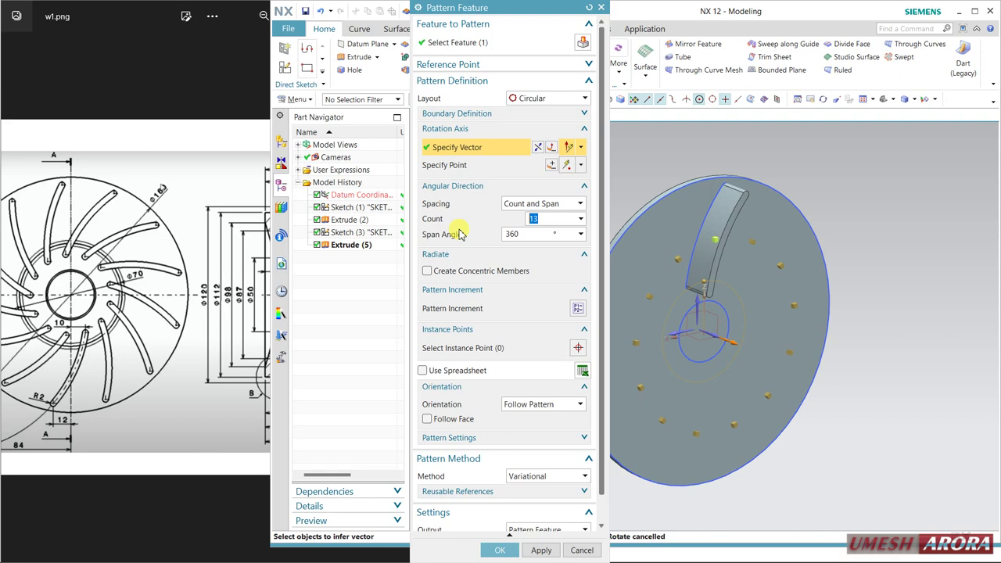
{"action": "left_click", "coordinate": [500, 550]}
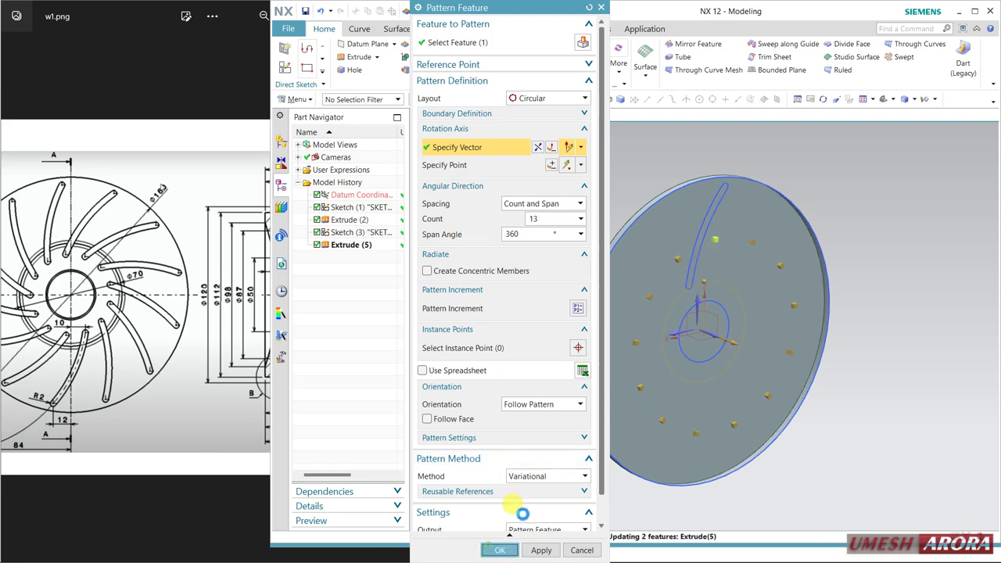
Step: Consult section A-A in the reference drawing and start a sketch on the YZ plane with its horizontal direction along the Y axis
{"action": "mouse_move", "coordinate": [901, 353]}
{"action": "middle_mouse_down"}
{"action": "mouse_move", "coordinate": [905, 297]}
{"action": "mouse_move", "coordinate": [871, 340]}
{"action": "mouse_move", "coordinate": [884, 345]}
{"action": "middle_mouse_up"}
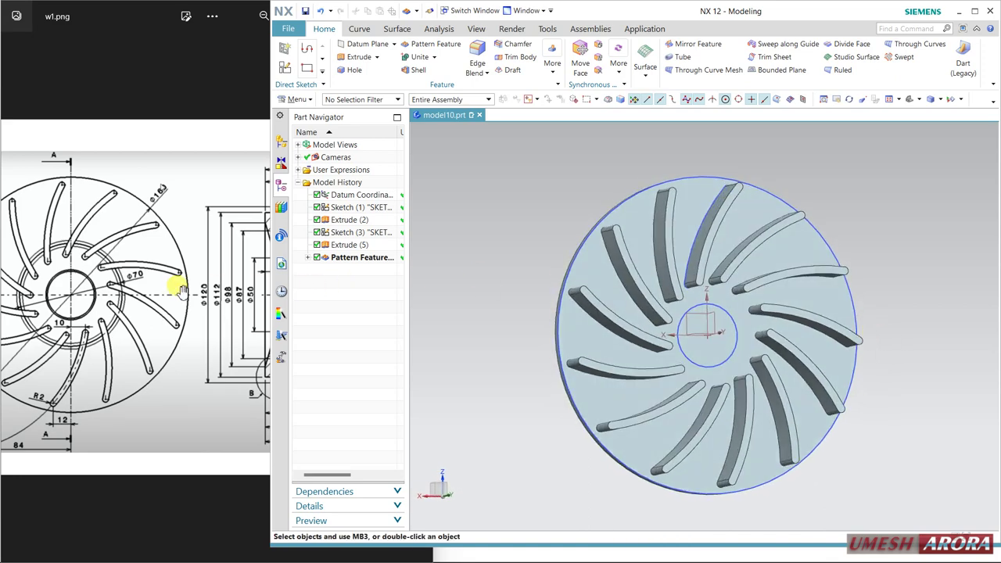
{"action": "left_click_drag", "start_coordinate": [201, 180], "coordinate": [113, 178]}
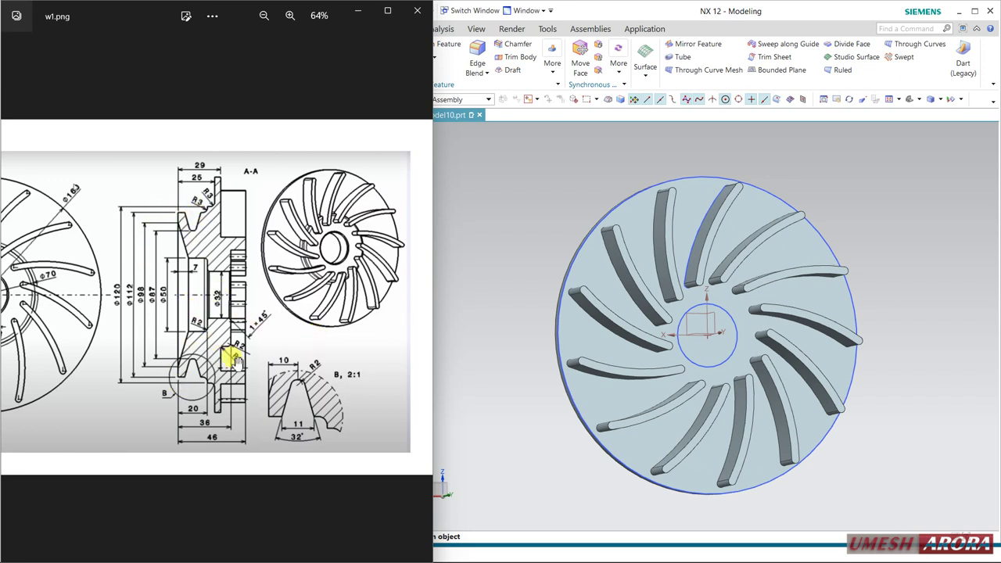
{"action": "middle_click_drag", "start_coordinate": [450, 370], "coordinate": [555, 297]}
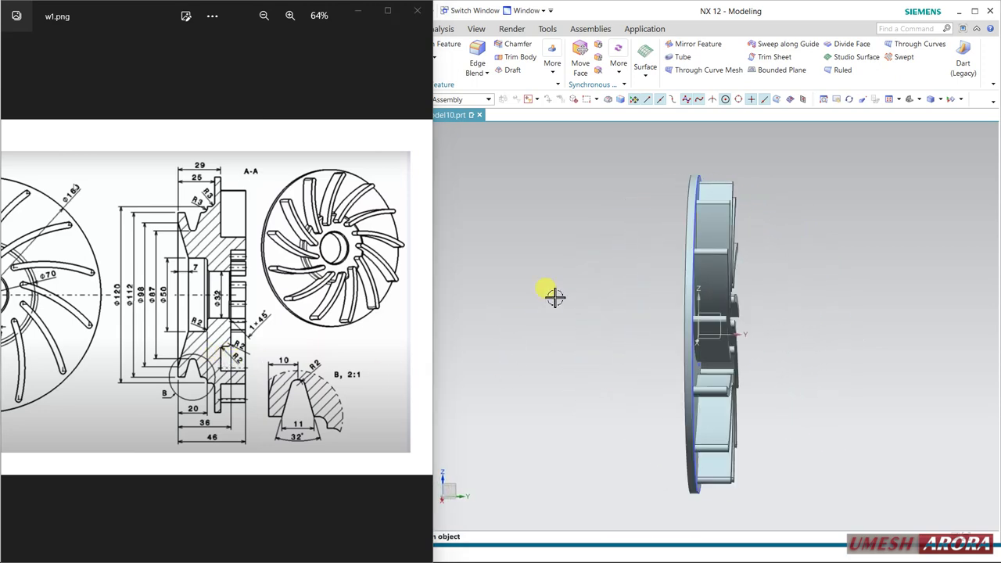
{"action": "left_click", "coordinate": [602, 10]}
{"action": "double_click", "coordinate": [707, 301]}
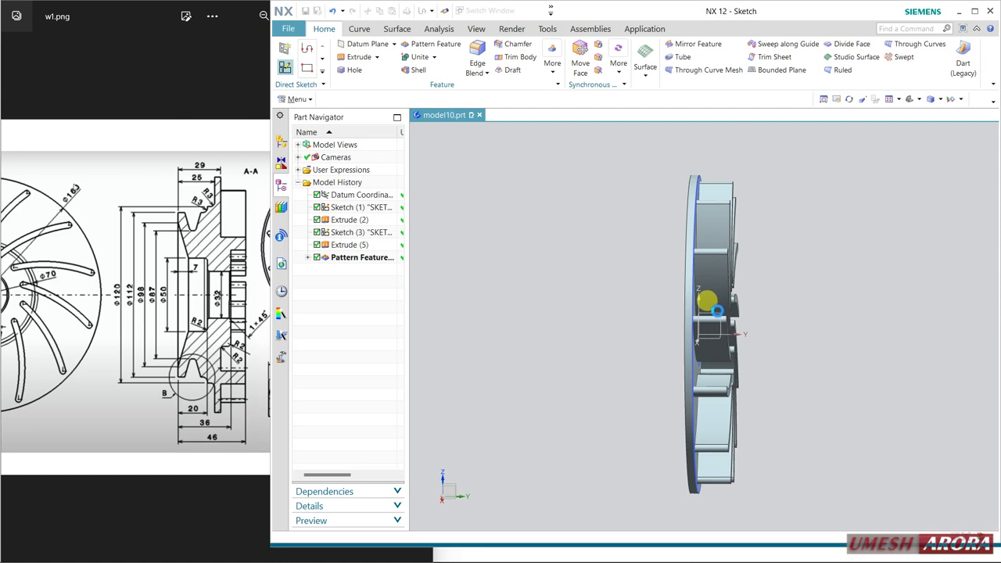
{"action": "left_click", "coordinate": [703, 313]}
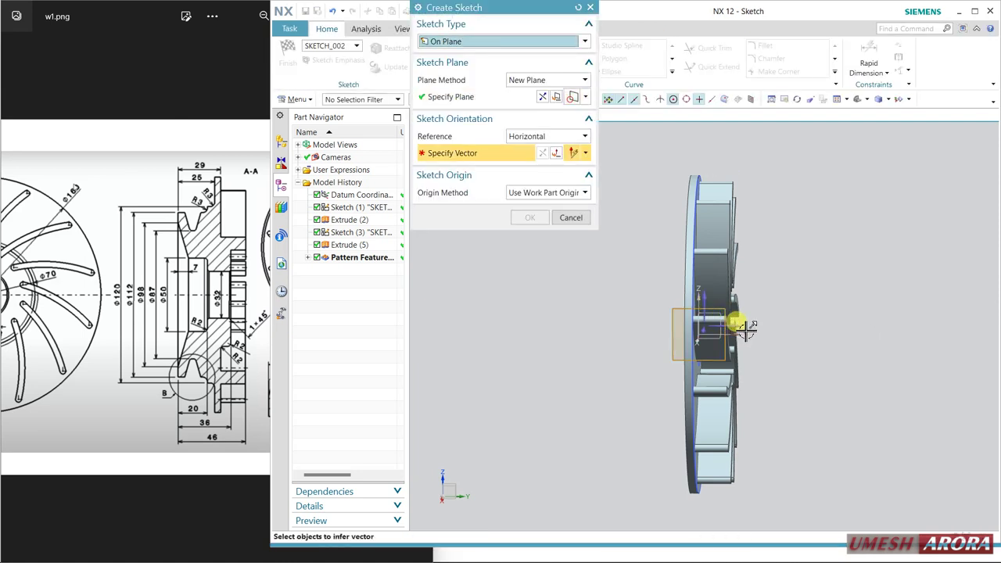
{"action": "left_click", "coordinate": [838, 324]}
{"action": "middle_click", "coordinate": [832, 320]}
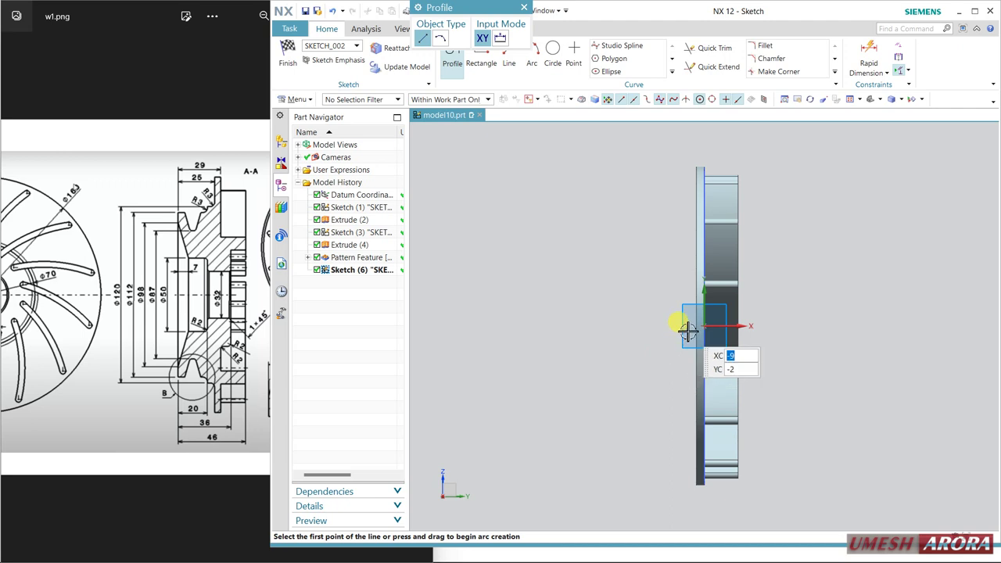
Step: Sketch a stepped outline from the disc's back face: about 7 mm horizontally away, 6.9 mm towards the axis, and 7 mm horizontally
{"action": "left_click", "coordinate": [696, 198]}
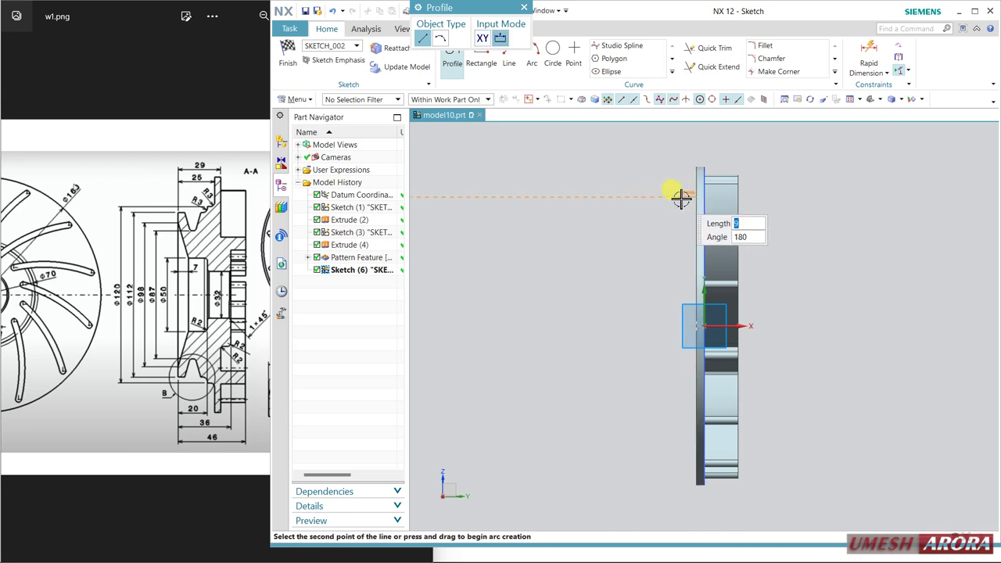
{"action": "scroll", "coordinate": [682, 197], "scroll_direction": "up", "scroll_amount": 3}
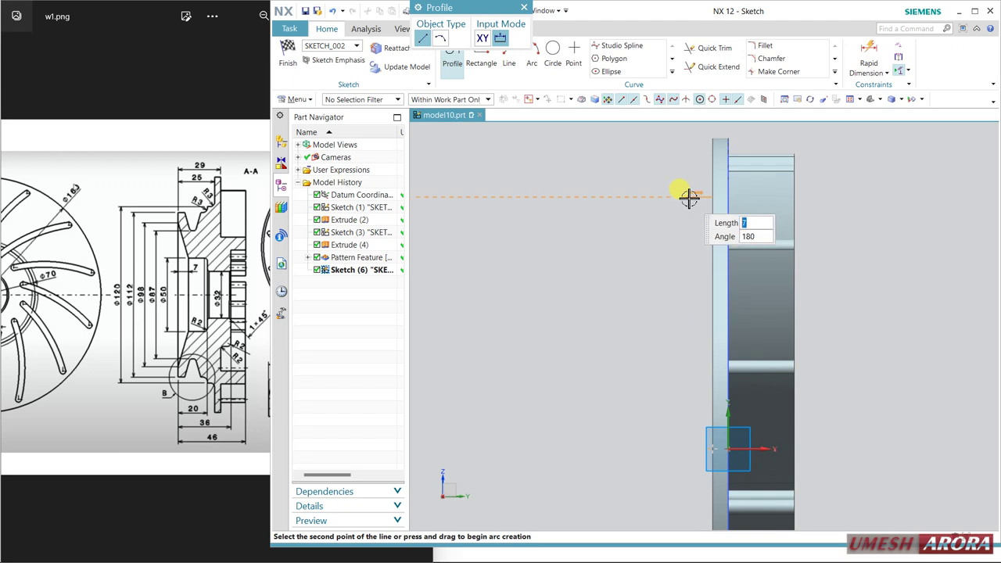
{"action": "left_click", "coordinate": [688, 209]}
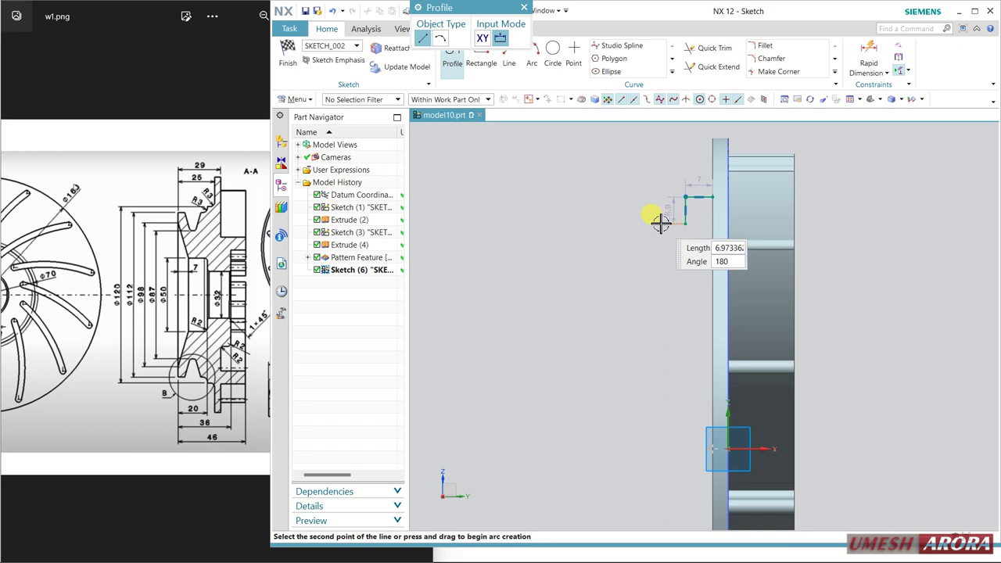
{"action": "left_click", "coordinate": [659, 223]}
Step: Sketch the pulley groove with one side about 21 mm long at 108°, a bottom about 8 mm wide, and the other side about 20.6 mm
{"action": "type", "text": "21"}
{"action": "key", "text": "Tab"}
{"action": "type", "text": "108"}
{"action": "key", "text": "Return"}
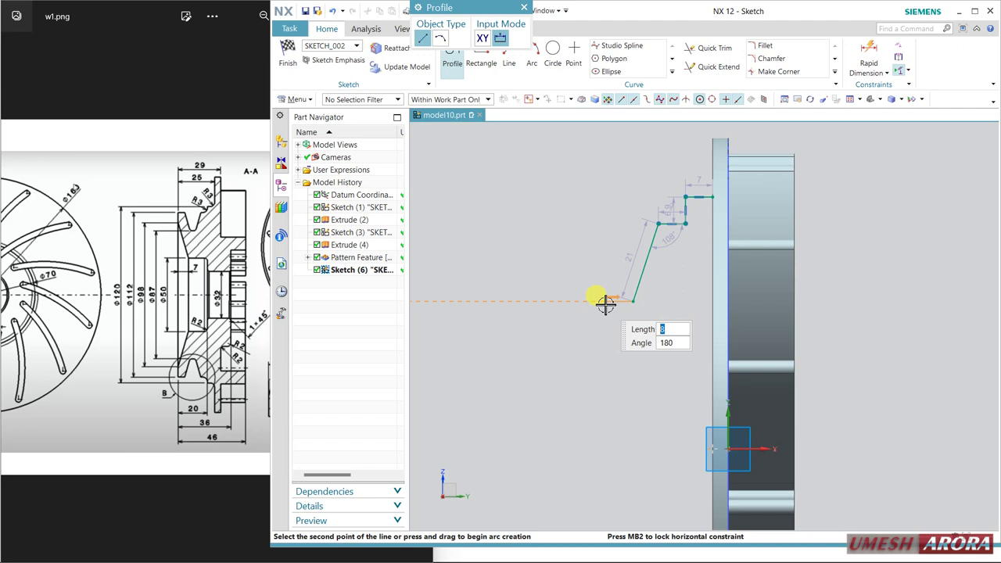
{"action": "left_click", "coordinate": [606, 304]}
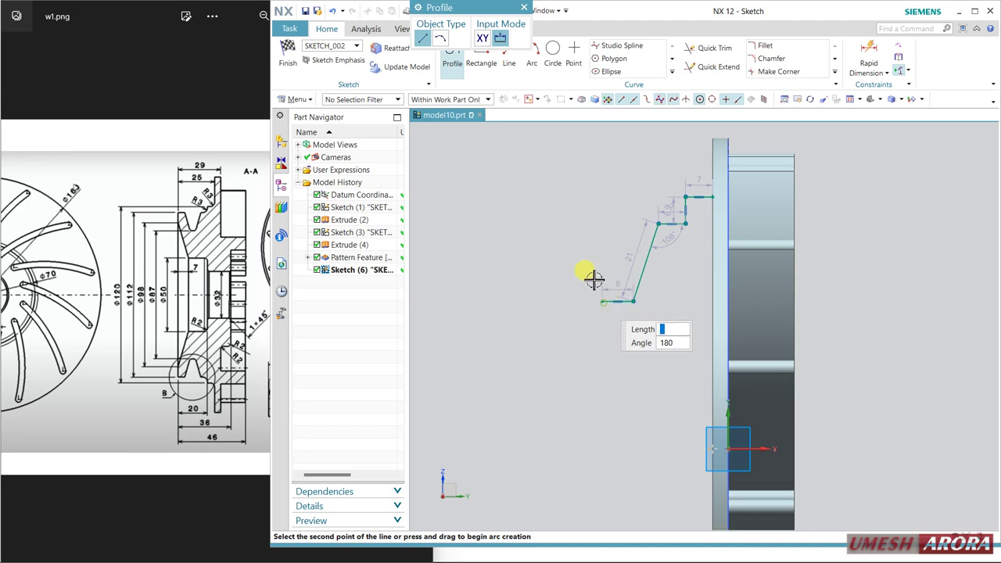
{"action": "left_click", "coordinate": [584, 226]}
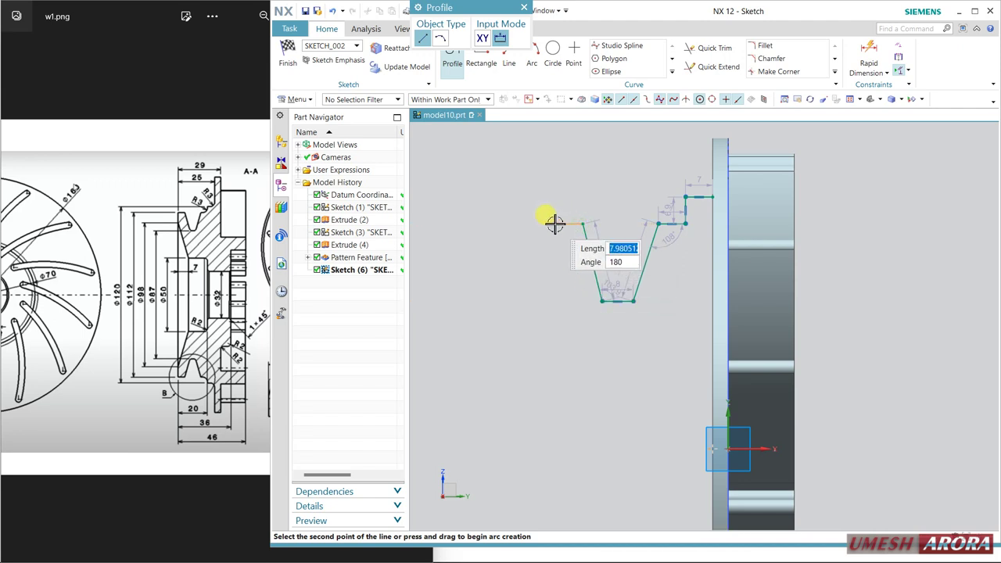
Step: Continue the profile about 8 mm horizontally, 14 mm towards the axis, 26 mm along a slant inward, and 10.5 mm horizontally towards the disc
{"action": "left_click", "coordinate": [553, 224]}
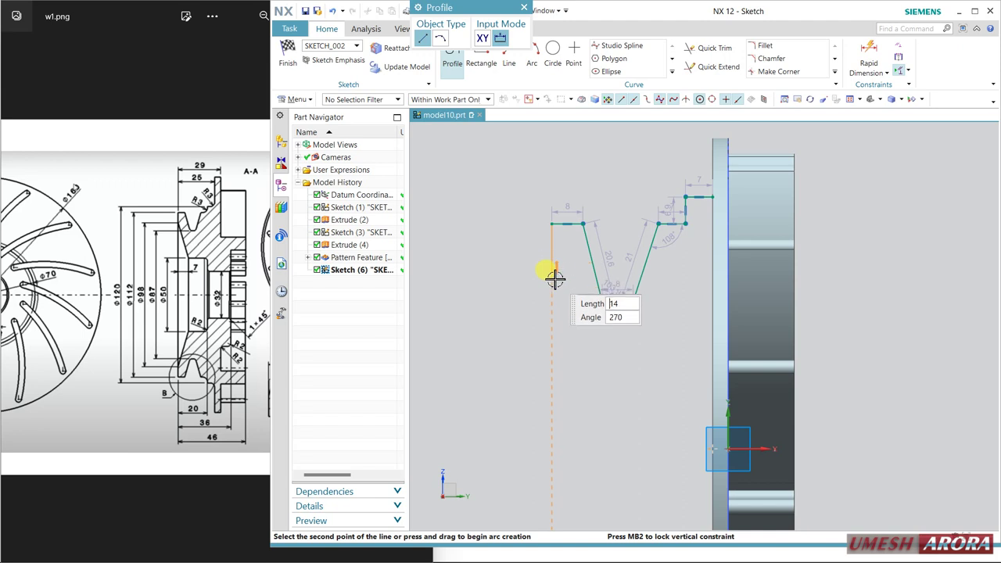
{"action": "left_click", "coordinate": [554, 280]}
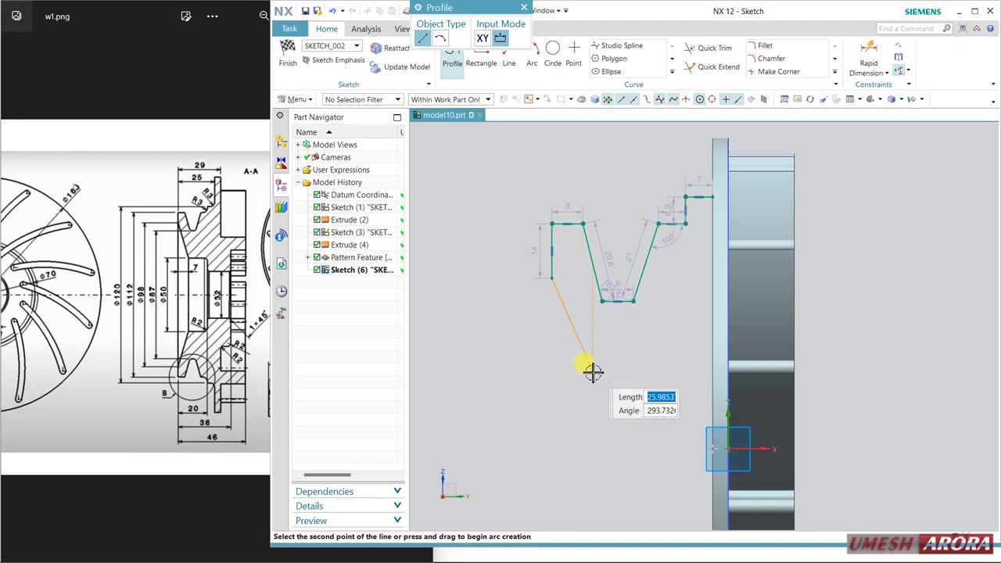
{"action": "left_click", "coordinate": [592, 372]}
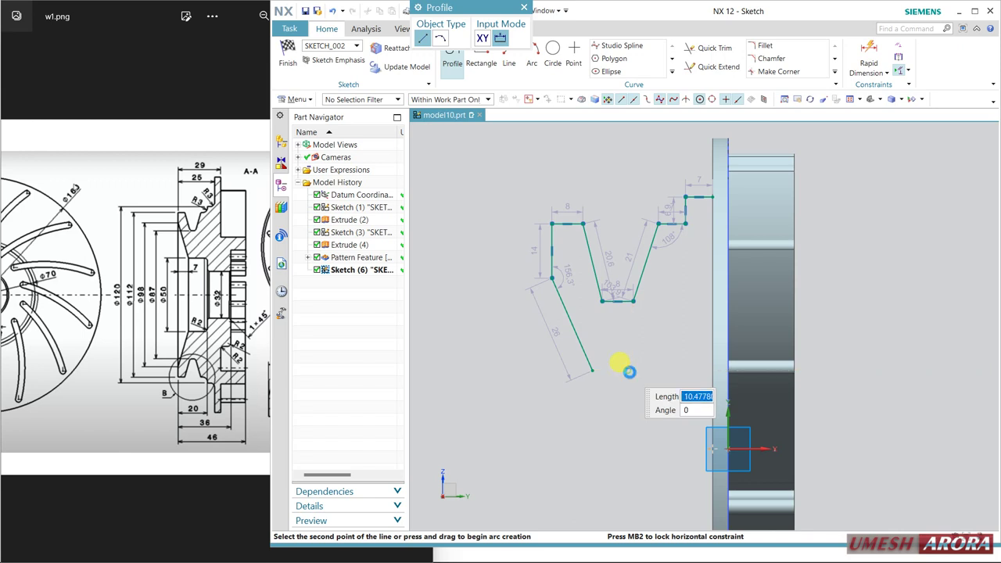
{"action": "left_click", "coordinate": [633, 370]}
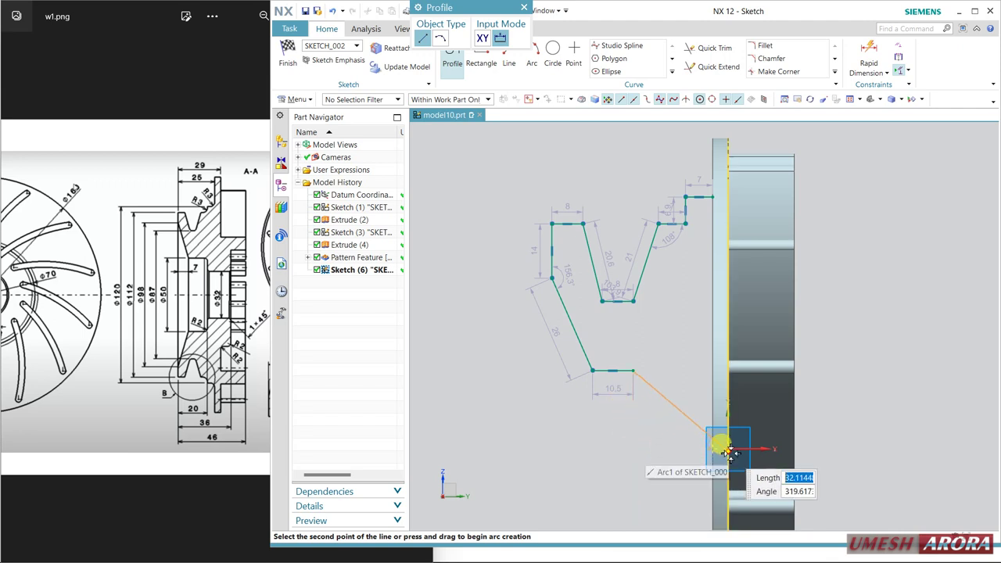
Step: Close the profile with a vertical line about 20.2 mm to the axis, 20.5 mm along it, and a vertical back to the start point
{"action": "left_click", "coordinate": [633, 450]}
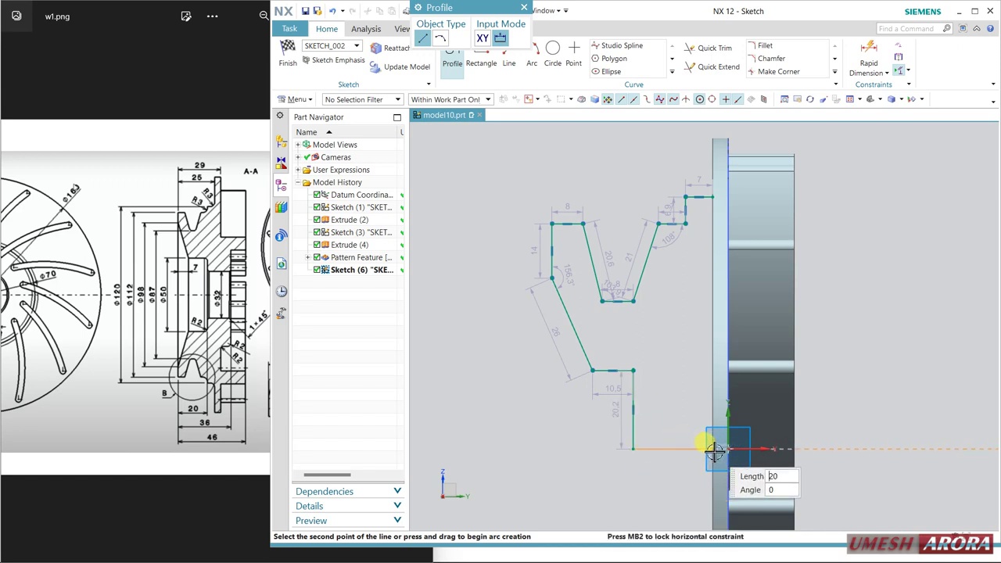
{"action": "left_click", "coordinate": [715, 450]}
{"action": "left_click", "coordinate": [712, 198]}
{"action": "key", "text": "Escape"}
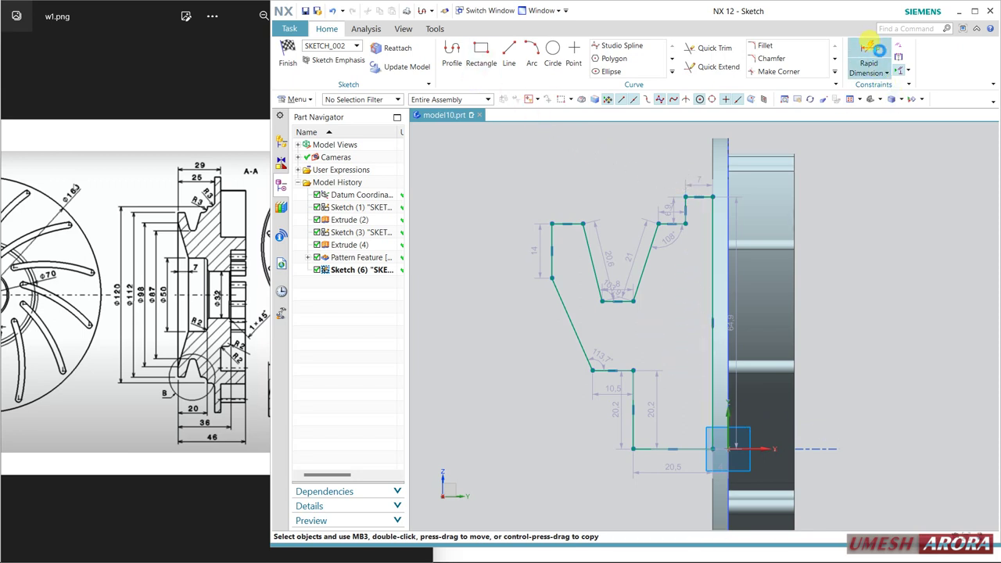
Step: Dimension the outermost step edge beside the disc from the horizontal axis with Rapid Dimension and set the distance to 60 mm
{"action": "left_click", "coordinate": [870, 55]}
{"action": "middle_click_drag", "start_coordinate": [873, 266], "coordinate": [963, 255], "text": "shift"}
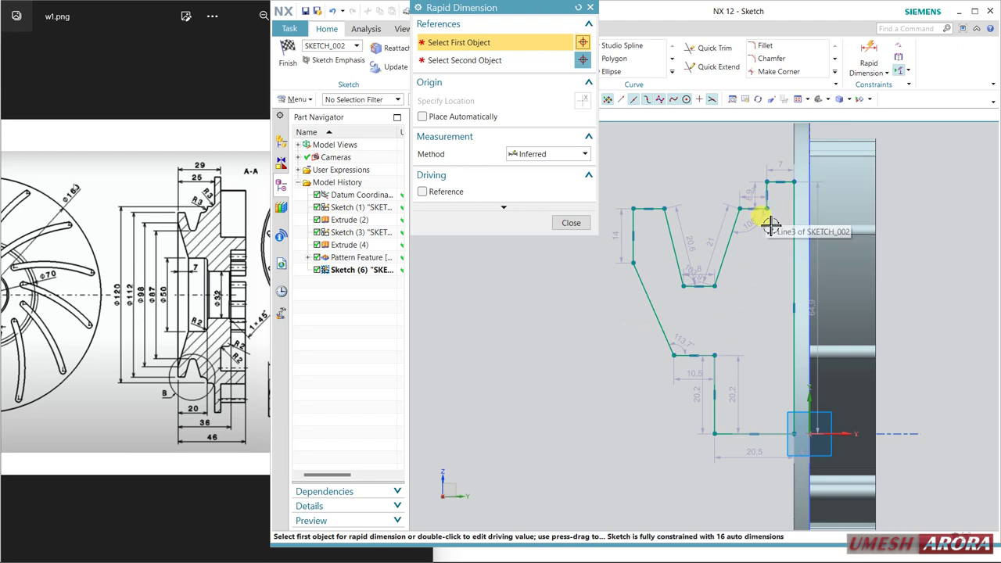
{"action": "left_click", "coordinate": [777, 180]}
{"action": "left_click", "coordinate": [849, 435]}
{"action": "left_click", "coordinate": [498, 323]}
{"action": "double_click", "coordinate": [497, 324]}
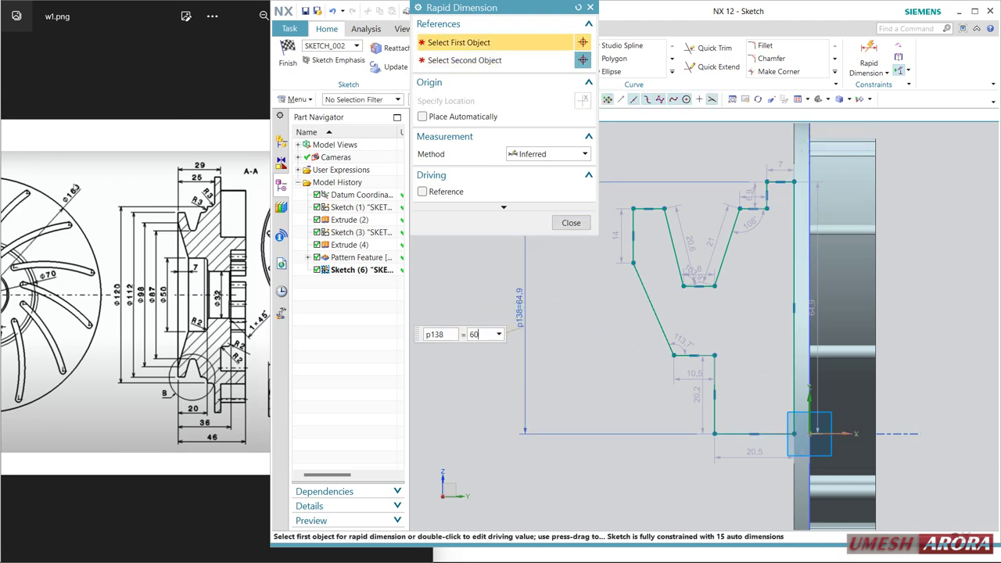
{"action": "type", "text": "60"}
{"action": "key", "text": "Return"}
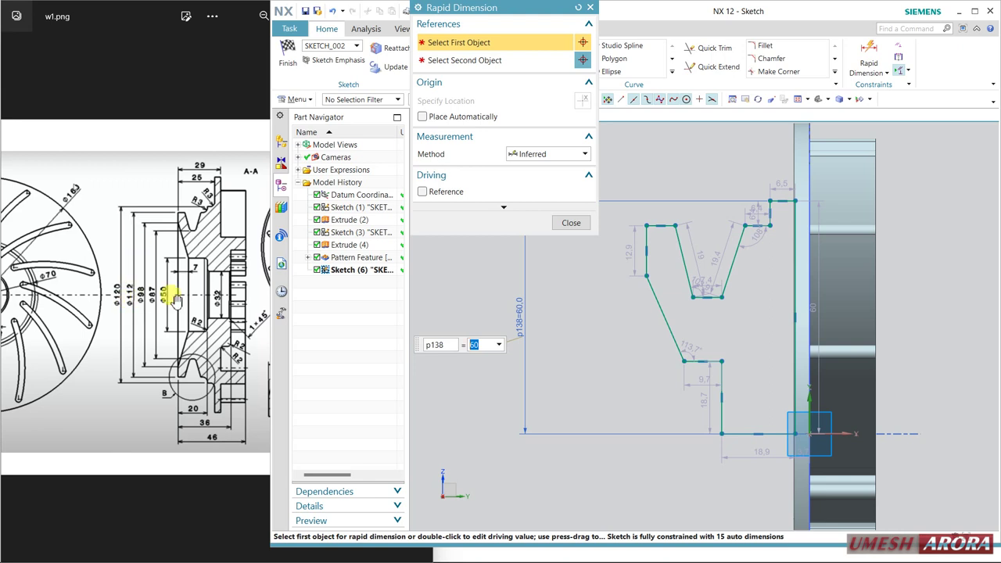
Step: Dimension the outer pulley rim's horizontal edge from the horizontal axis and set the distance to 112/2
{"action": "left_click", "coordinate": [661, 226]}
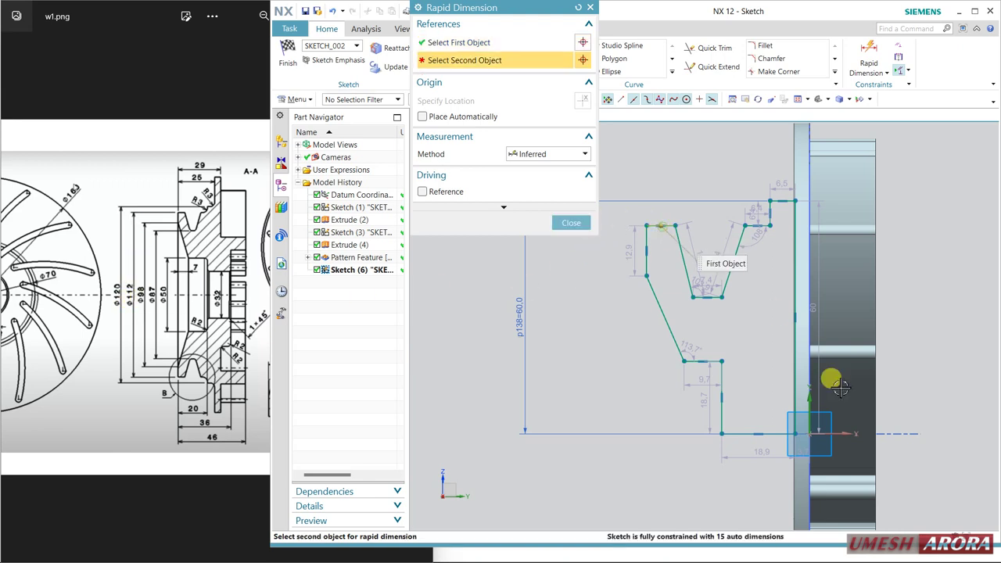
{"action": "left_click", "coordinate": [839, 434]}
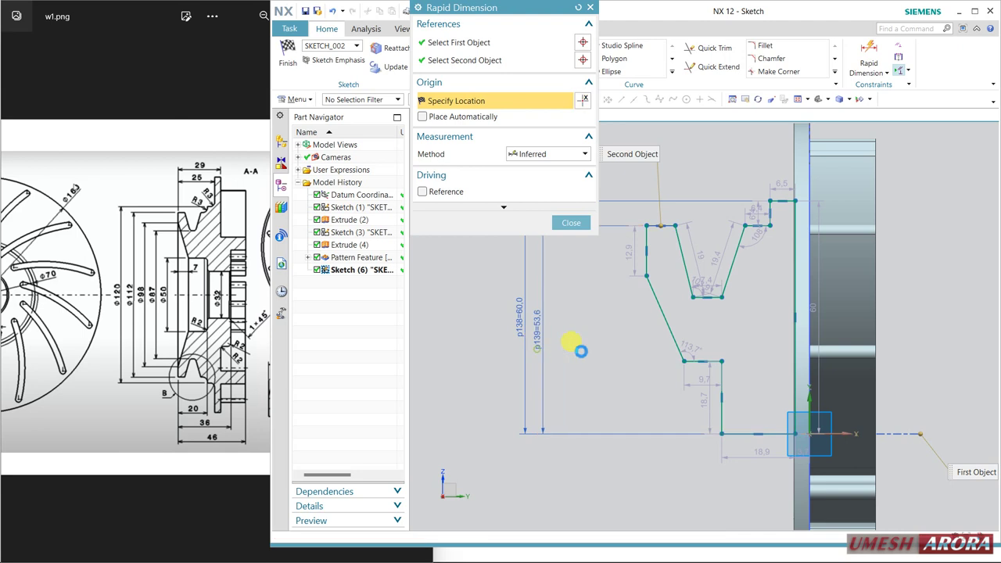
{"action": "left_click", "coordinate": [615, 343]}
{"action": "type", "text": "112/"}
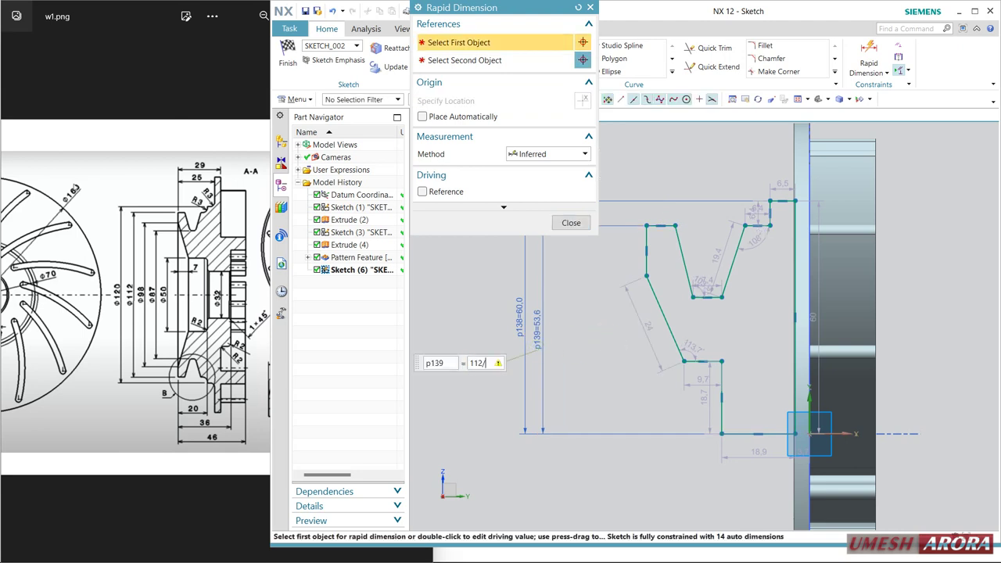
{"action": "type", "text": "2"}
{"action": "key", "text": "Return"}
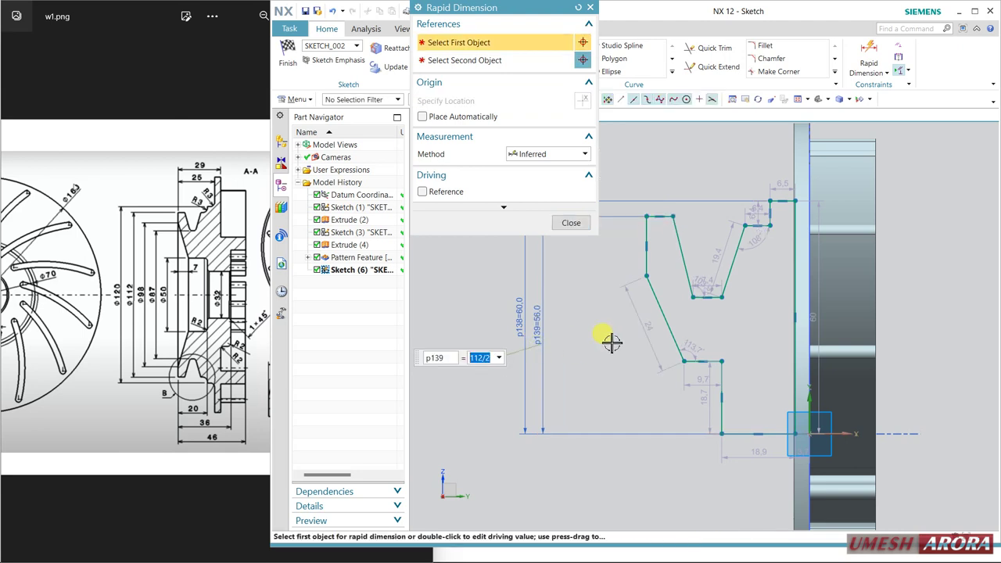
Step: Dimension the pulley groove's bottom edge from the horizontal axis and set the distance to 87/2
{"action": "left_click", "coordinate": [706, 298]}
{"action": "left_click", "coordinate": [763, 420]}
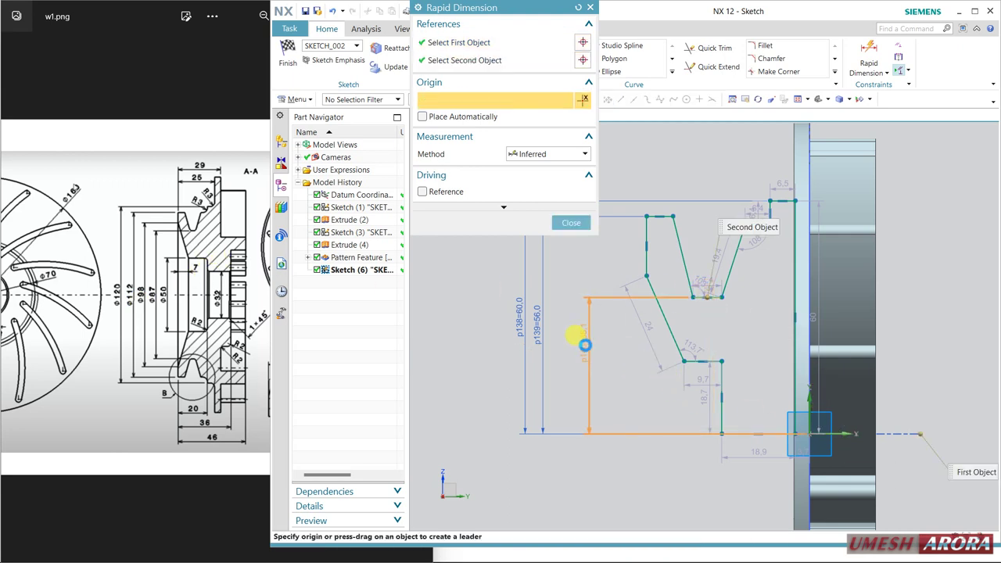
{"action": "left_click", "coordinate": [566, 346]}
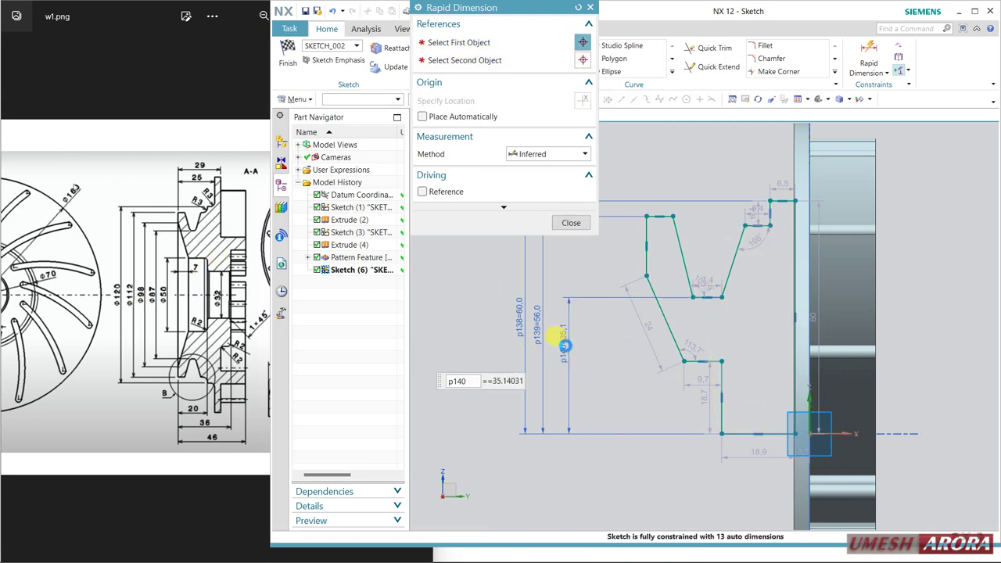
{"action": "type", "text": "98/2"}
{"action": "key", "text": "Return"}
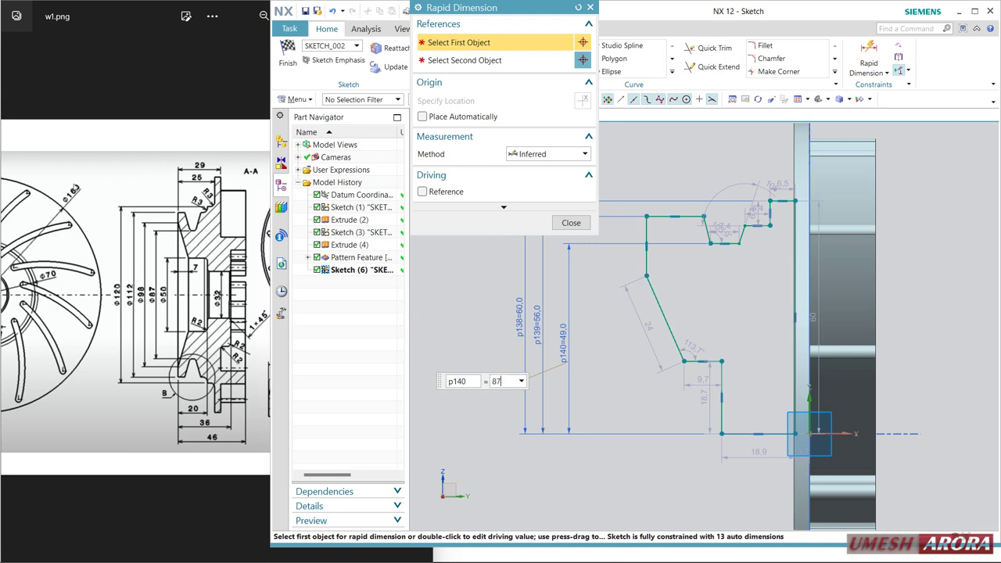
{"action": "key", "text": "Return"}
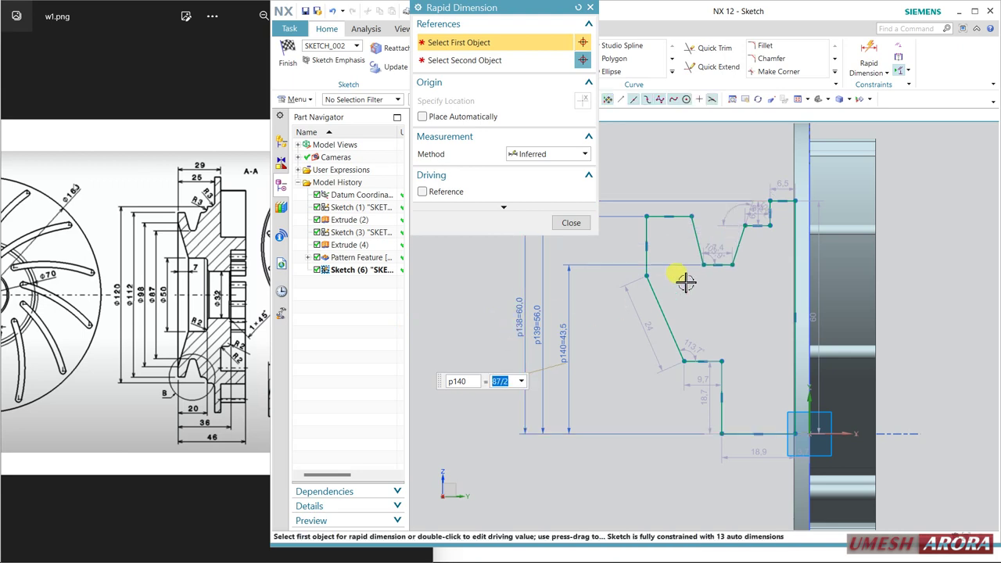
Step: Dimension the inner end of the rim's vertical front face from the horizontal axis and set the distance to 98/2
{"action": "left_click", "coordinate": [646, 277]}
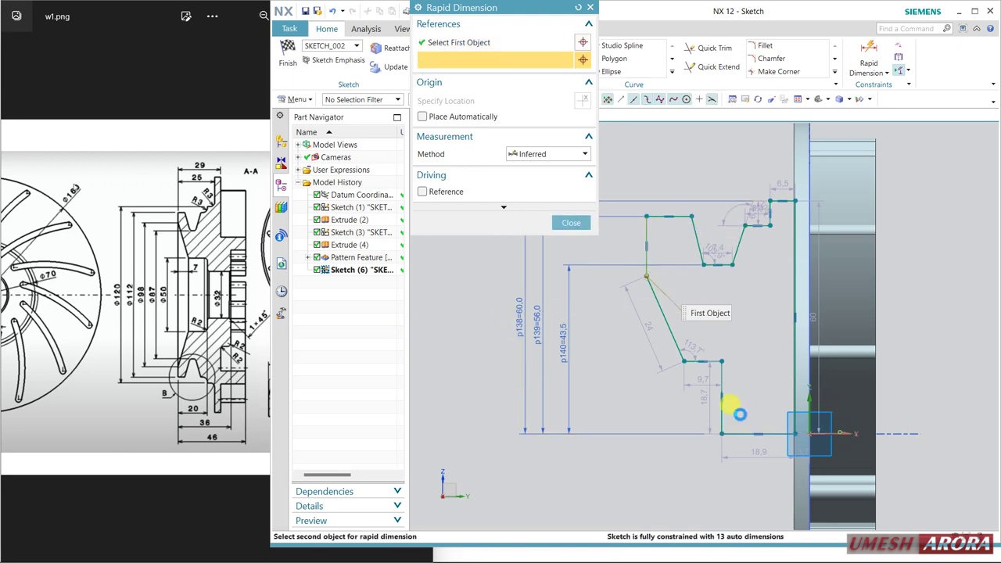
{"action": "left_click", "coordinate": [827, 433]}
{"action": "left_click", "coordinate": [552, 349]}
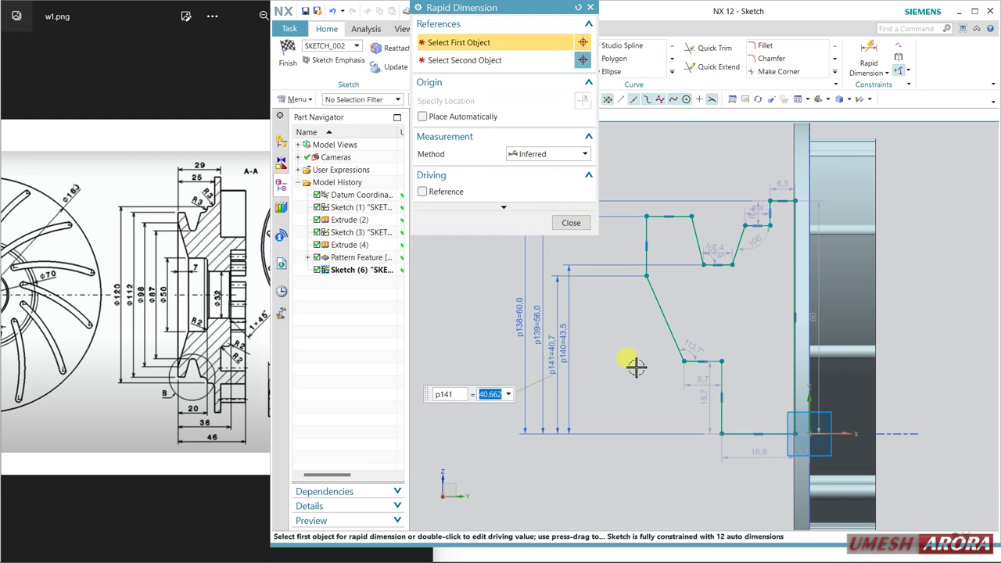
{"action": "type", "text": "98/2"}
{"action": "key", "text": "Return"}
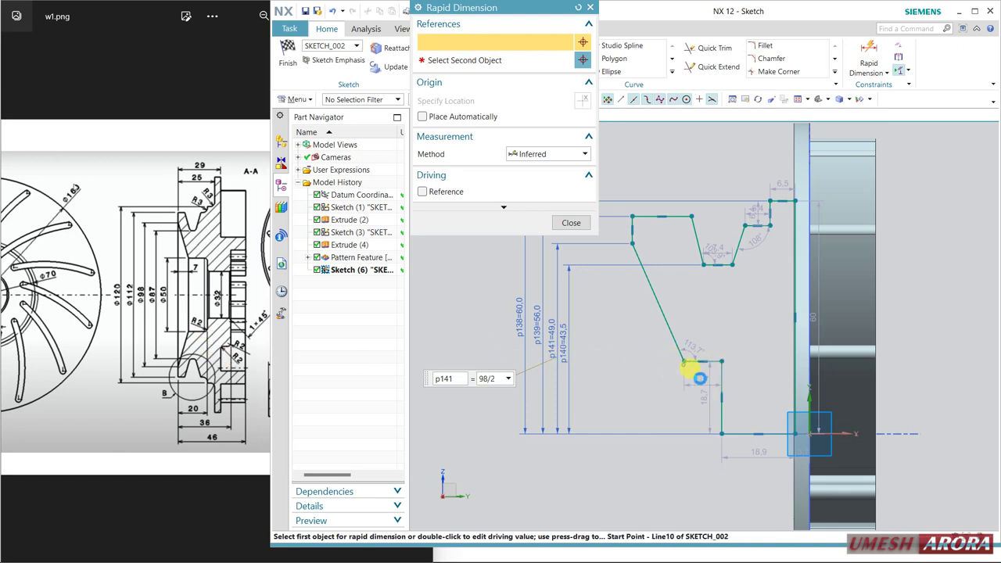
Step: Dimension the slanted line's inner end from the horizontal axis and set the recess radius to 25 mm
{"action": "left_click", "coordinate": [683, 361]}
{"action": "left_click", "coordinate": [838, 433]}
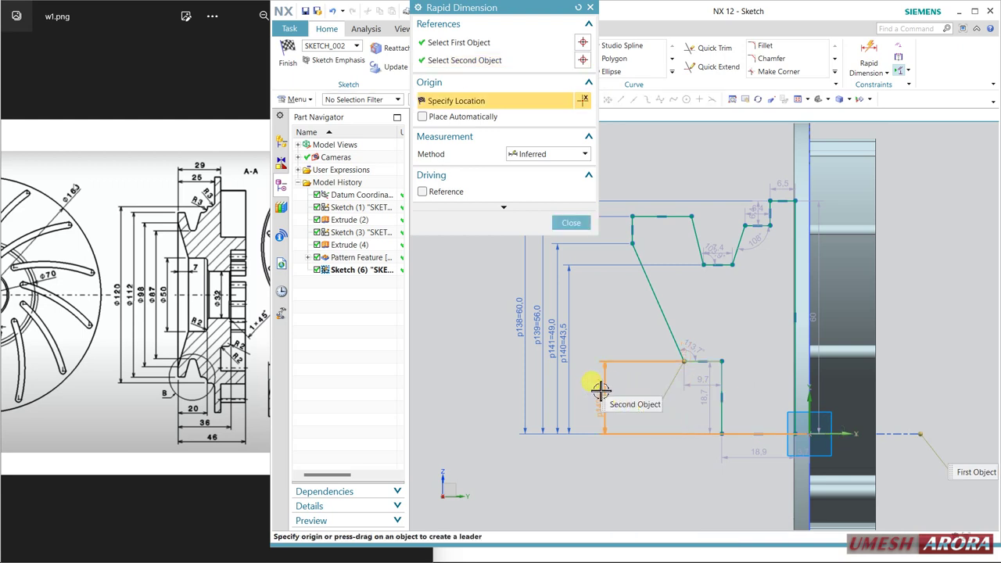
{"action": "left_click", "coordinate": [587, 387]}
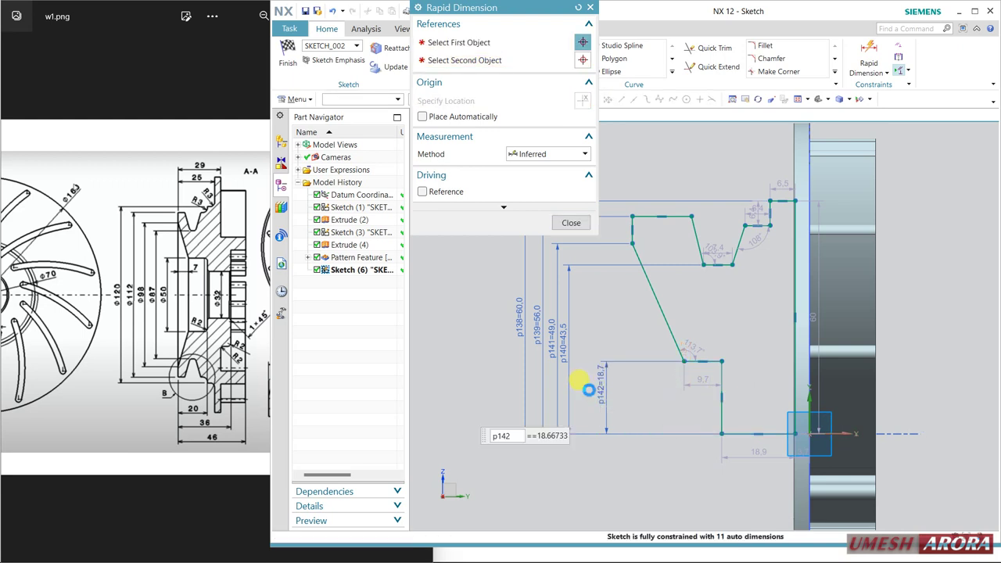
{"action": "type", "text": "25"}
{"action": "key", "text": "Return"}
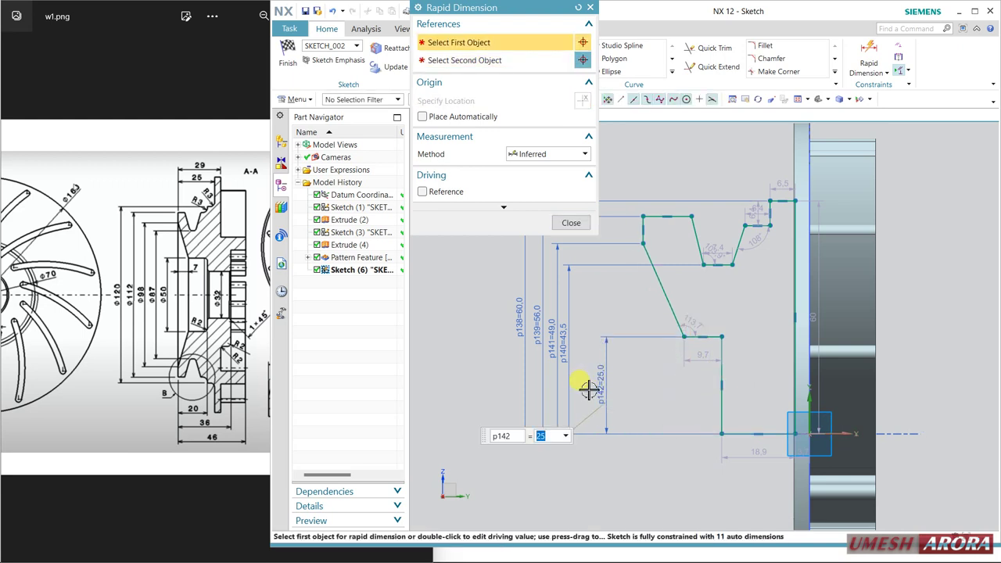
Step: Dimension the horizontal distance between the slanted line's two endpoints and set it to 7 mm
{"action": "left_click", "coordinate": [679, 336]}
{"action": "left_click", "coordinate": [642, 247]}
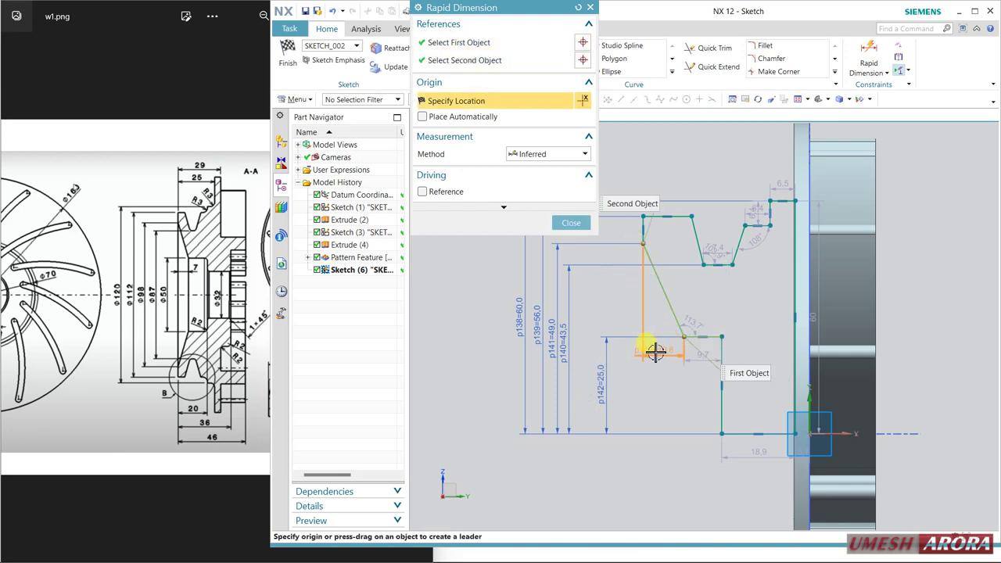
{"action": "left_click", "coordinate": [660, 355]}
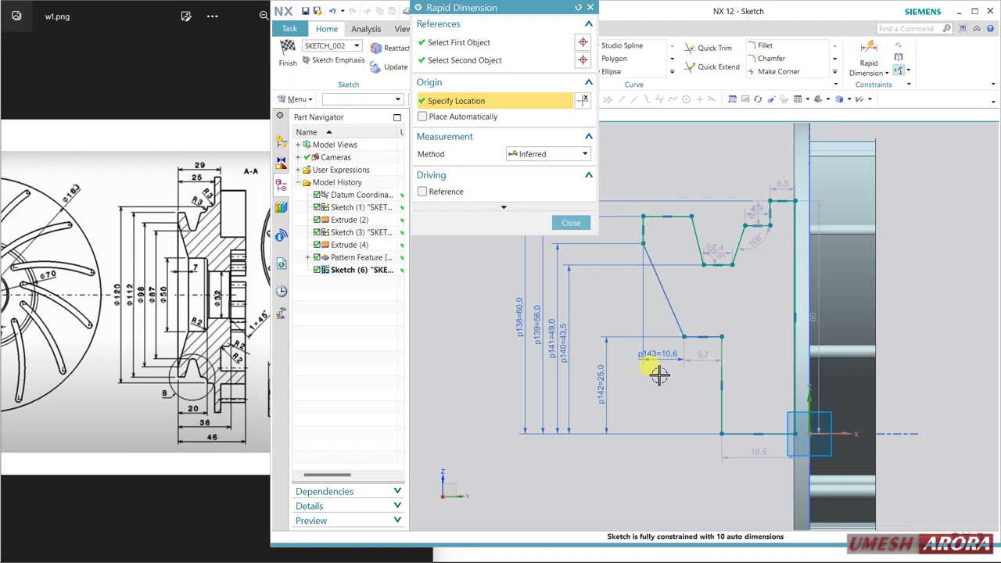
{"action": "type", "text": "7"}
{"action": "key", "text": "Return"}
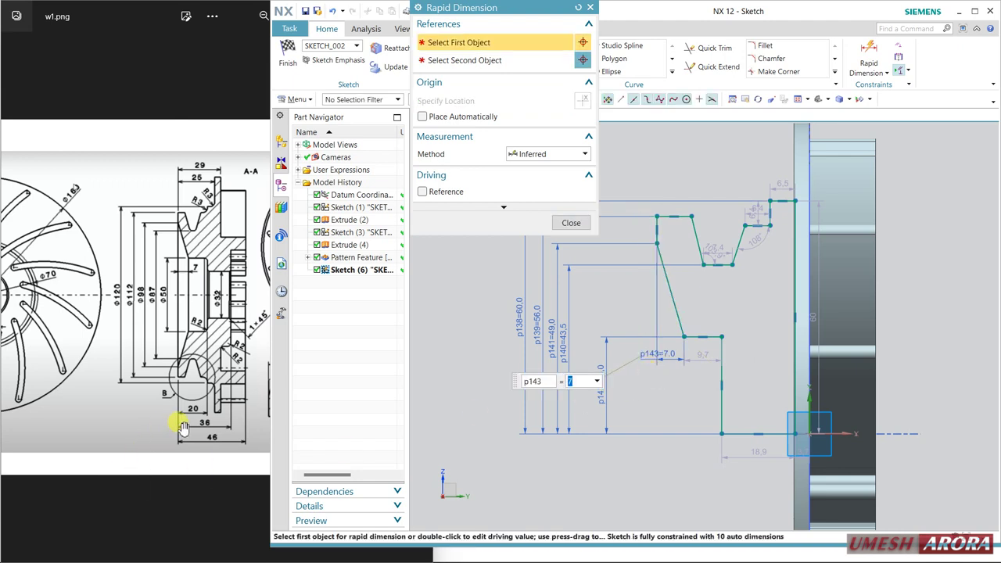
Step: Dimension the horizontal depth from the rim's front face to the recess's vertical line and set it to 20 mm
{"action": "left_click", "coordinate": [657, 229]}
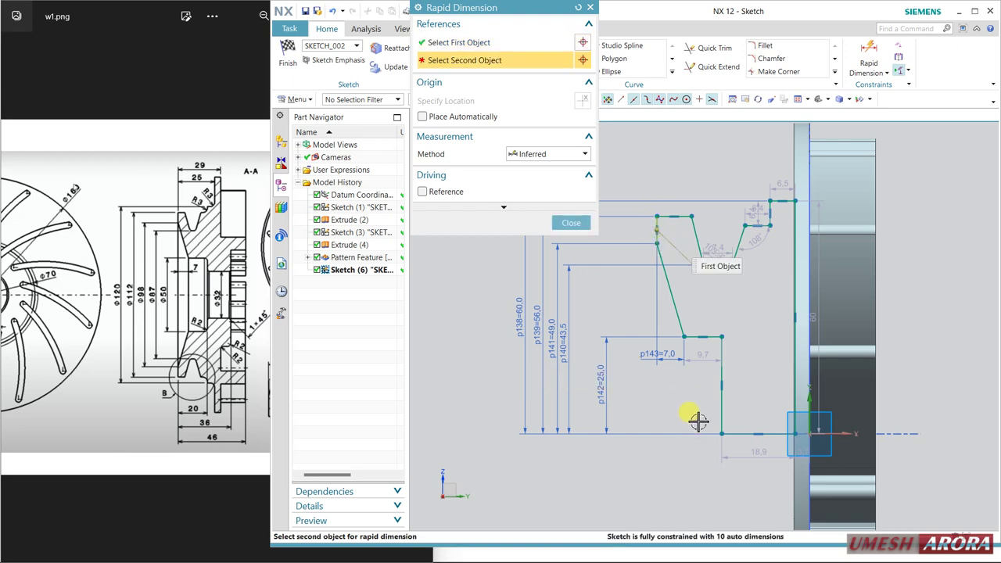
{"action": "left_click", "coordinate": [722, 429]}
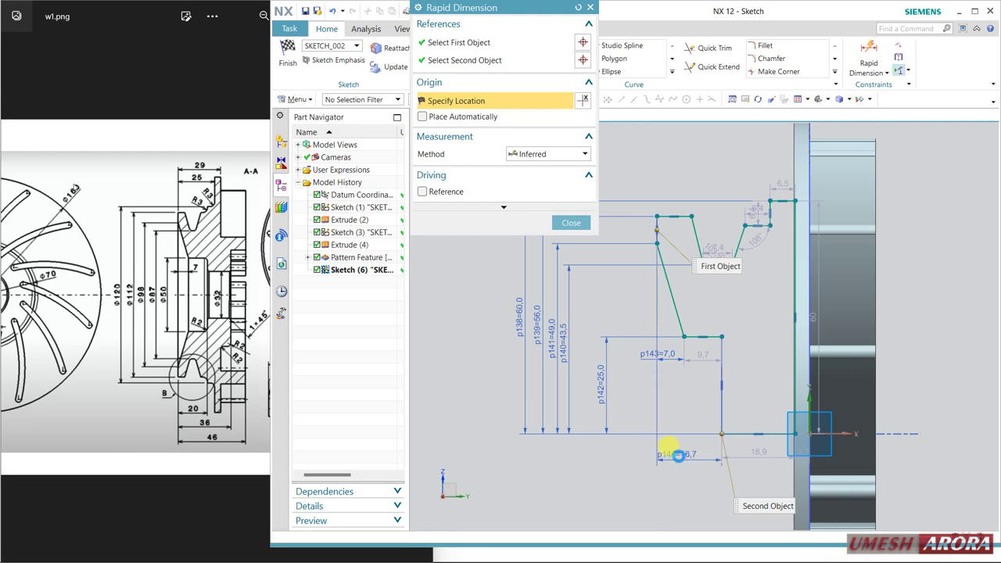
{"action": "left_click", "coordinate": [671, 451]}
{"action": "type", "text": "20"}
{"action": "key", "text": "Return"}
Step: Dimension the horizontal distance from the disc's back face to the rim's front face as 25 mm and finish dimensioning
{"action": "middle_click_drag", "start_coordinate": [678, 432], "coordinate": [622, 356], "text": "shift"}
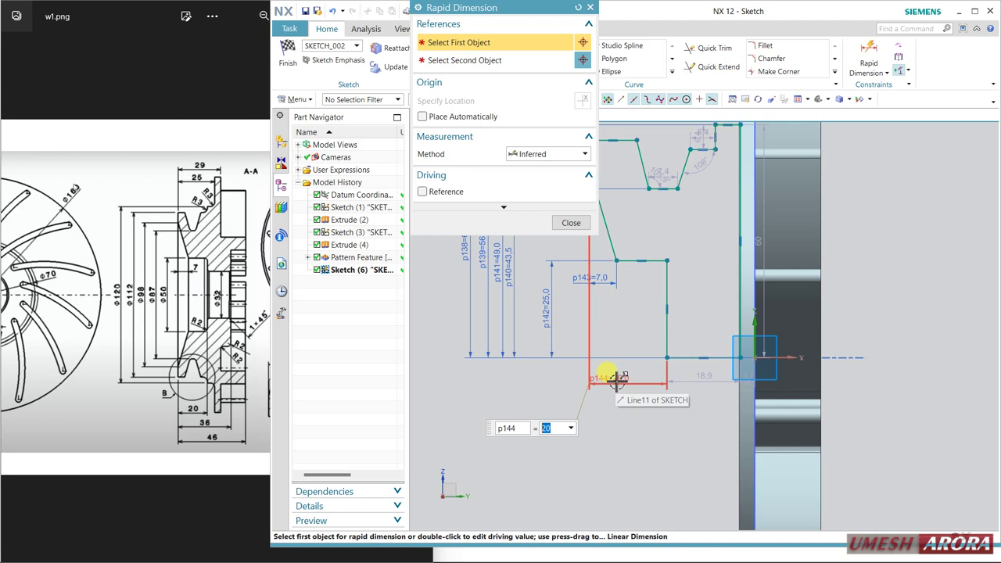
{"action": "mouse_move", "coordinate": [655, 236]}
{"action": "middle_mouse_down", "text": "shift"}
{"action": "mouse_move", "coordinate": [666, 331]}
{"action": "mouse_move", "coordinate": [693, 353]}
{"action": "middle_mouse_up", "text": "shift"}
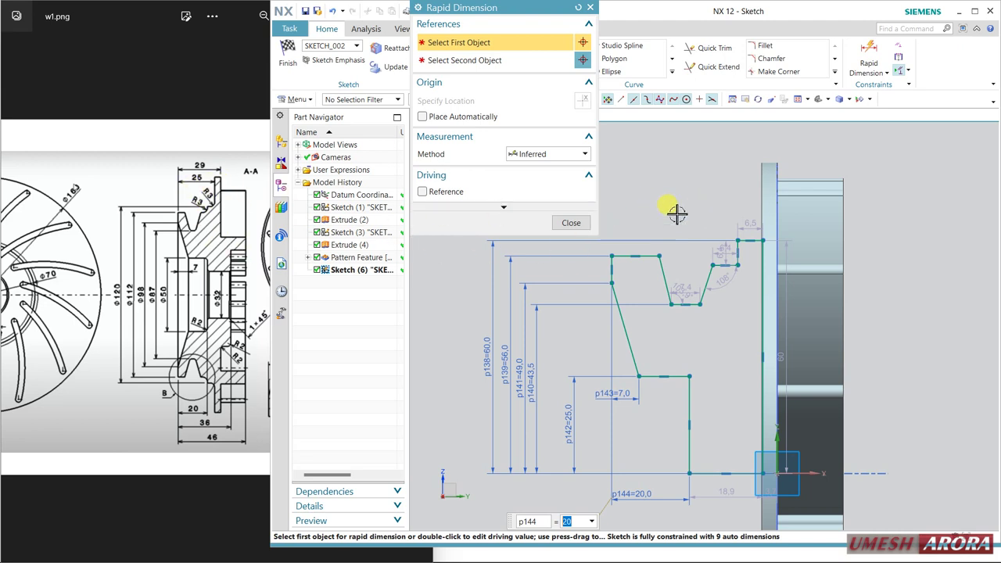
{"action": "left_click", "coordinate": [761, 249]}
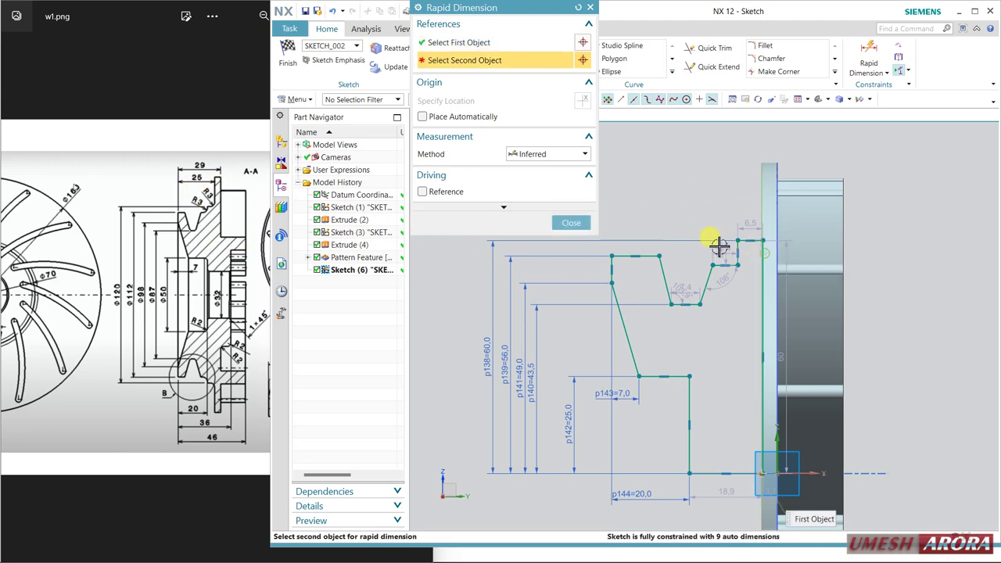
{"action": "left_click", "coordinate": [611, 255]}
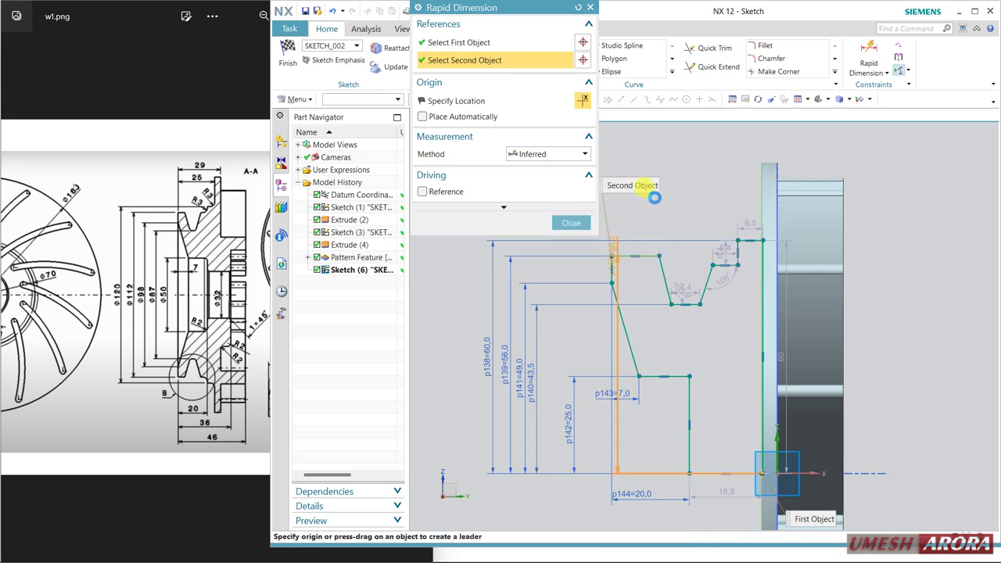
{"action": "left_click", "coordinate": [670, 217]}
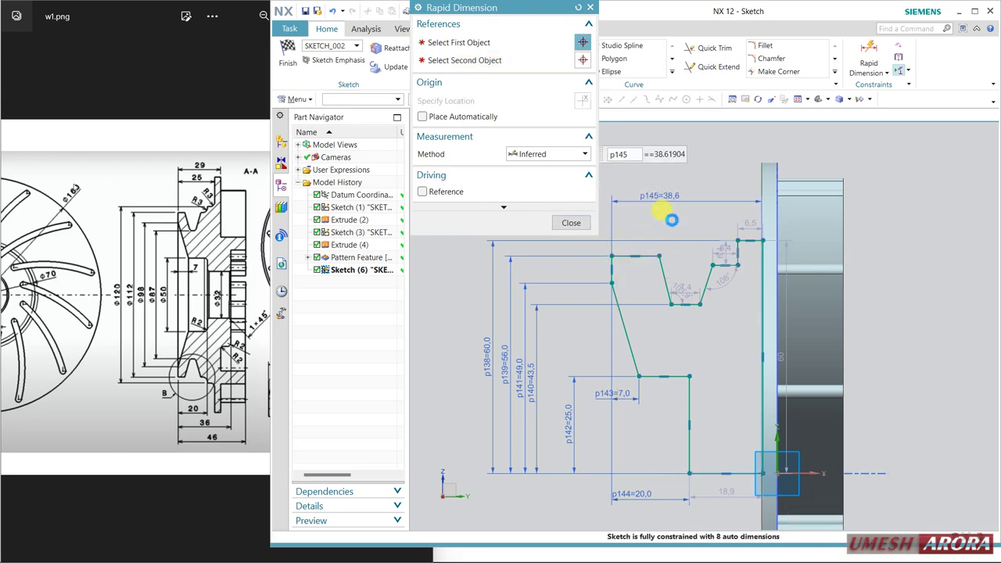
{"action": "type", "text": "25"}
{"action": "key", "text": "Return"}
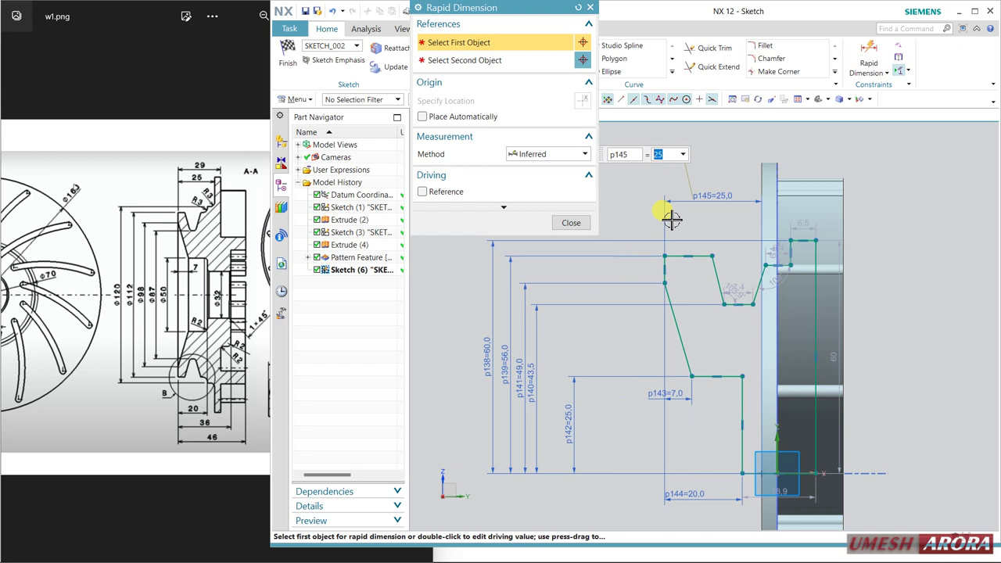
{"action": "left_click", "coordinate": [572, 223]}
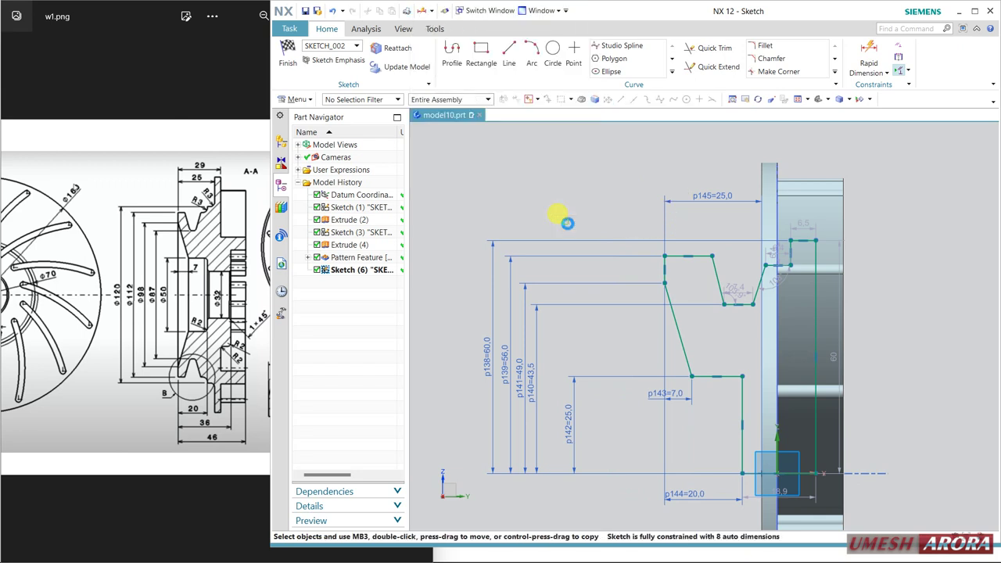
Step: Undo the last change to the distance between the rim's front face and the disc, and check groove detail B in the drawing
{"action": "left_click", "coordinate": [337, 12]}
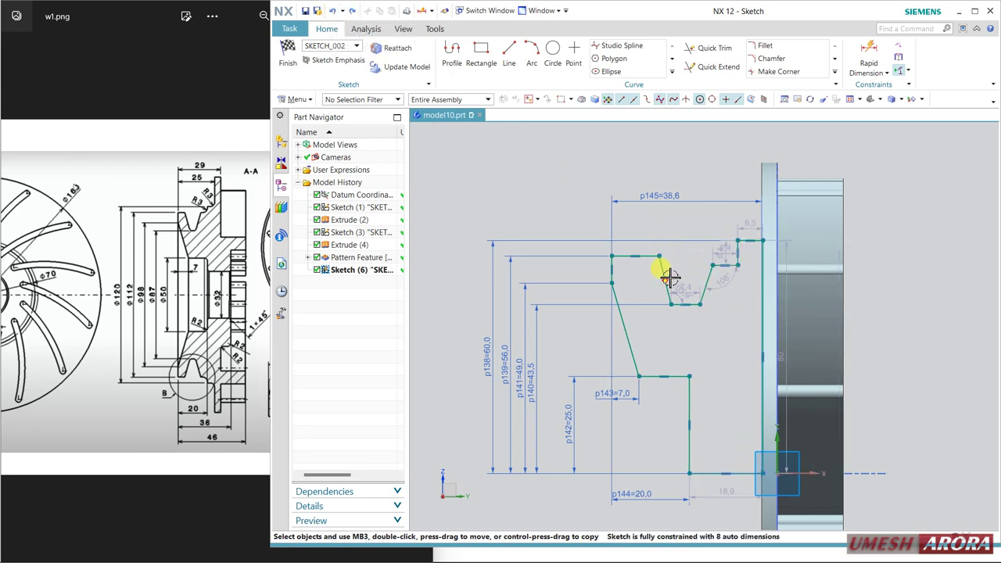
{"action": "left_click", "coordinate": [192, 361]}
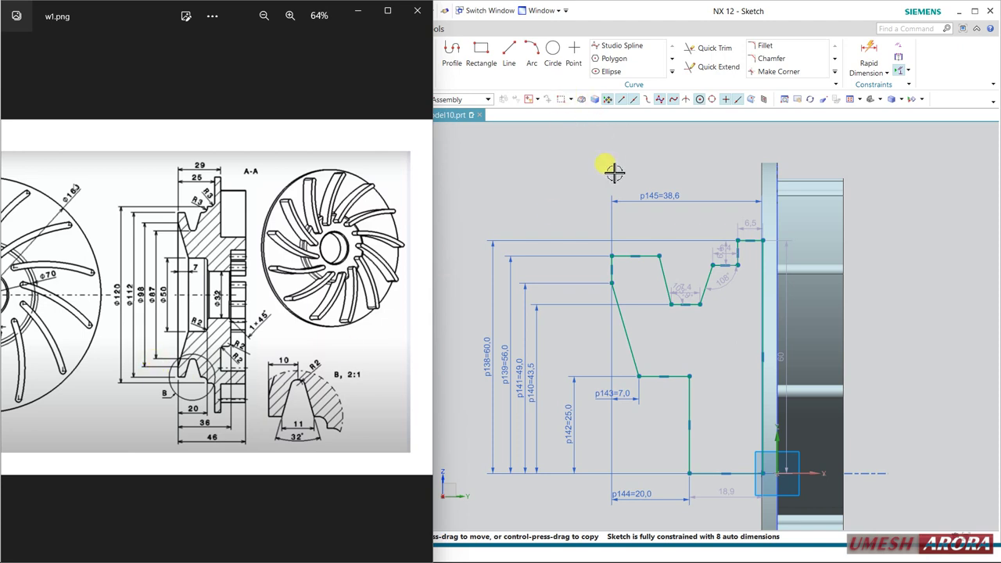
{"action": "scroll", "coordinate": [704, 288], "scroll_direction": "up", "scroll_amount": 1}
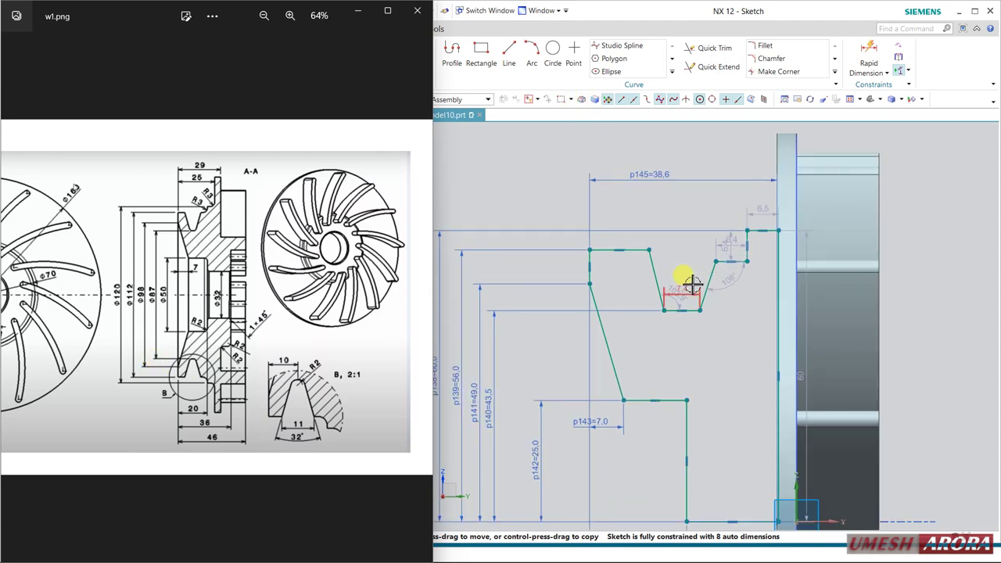
{"action": "left_click", "coordinate": [671, 11]}
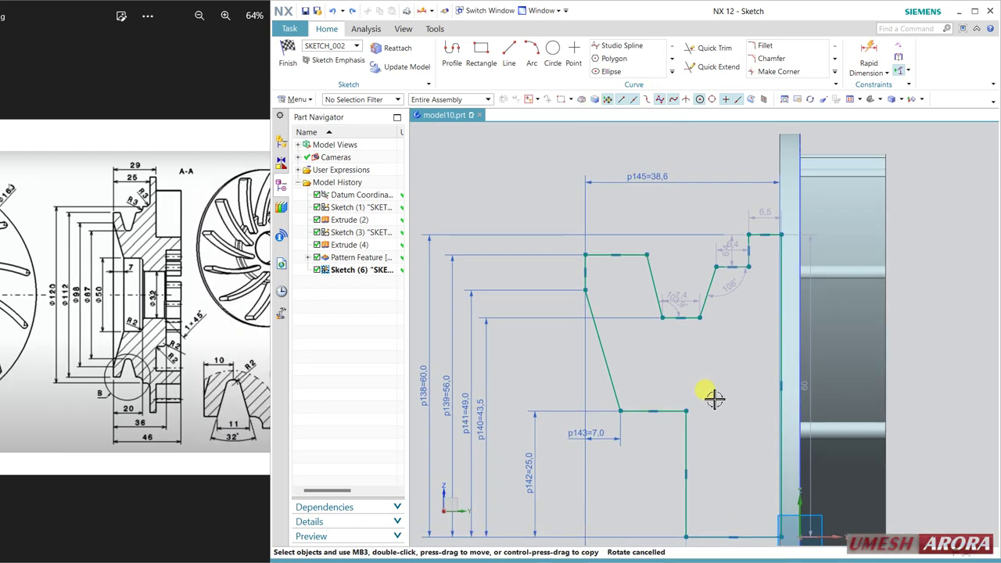
{"action": "key", "text": "ctrl+f"}
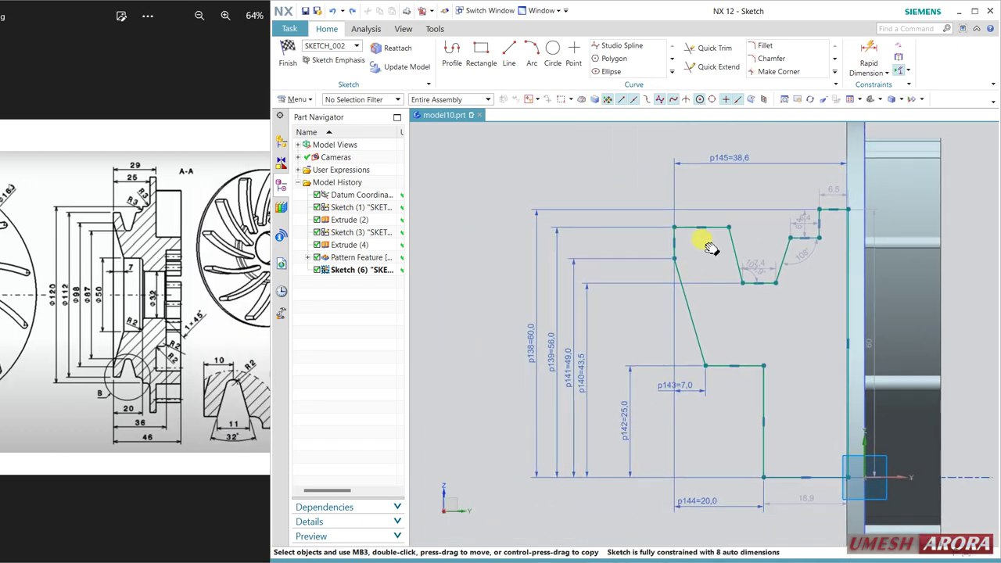
{"action": "middle_click_drag", "start_coordinate": [709, 247], "coordinate": [577, 291], "text": "shift"}
{"action": "scroll", "coordinate": [577, 290], "scroll_direction": "up", "scroll_amount": 1}
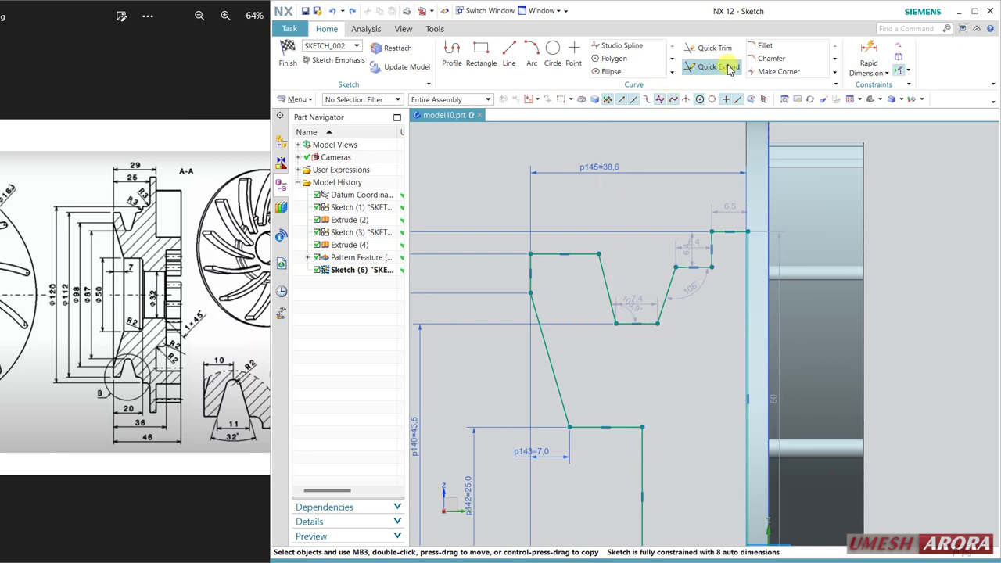
Step: Dimension the angle between the groove's two slanted walls and set it to 32 degrees
{"action": "left_click", "coordinate": [869, 48]}
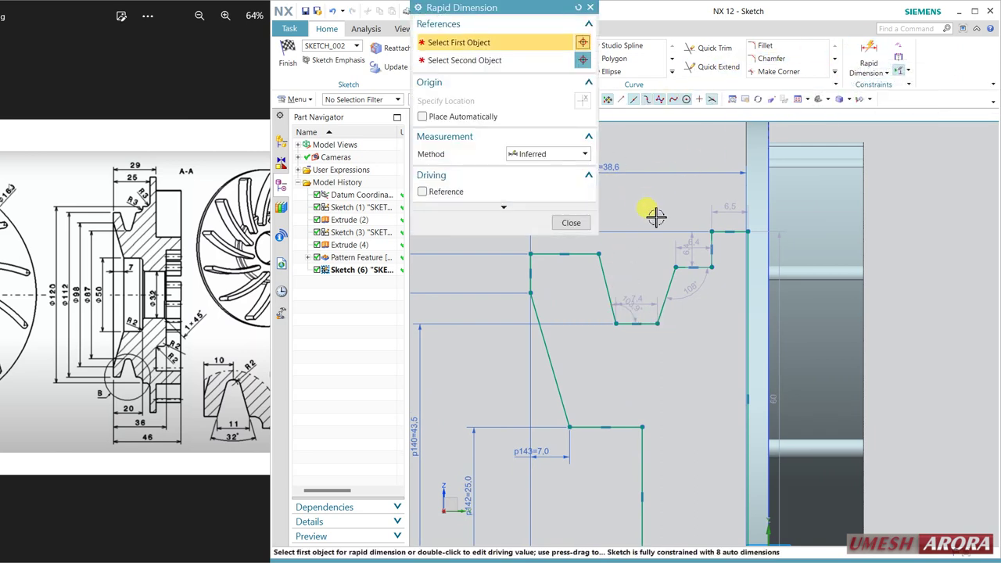
{"action": "left_click", "coordinate": [667, 283]}
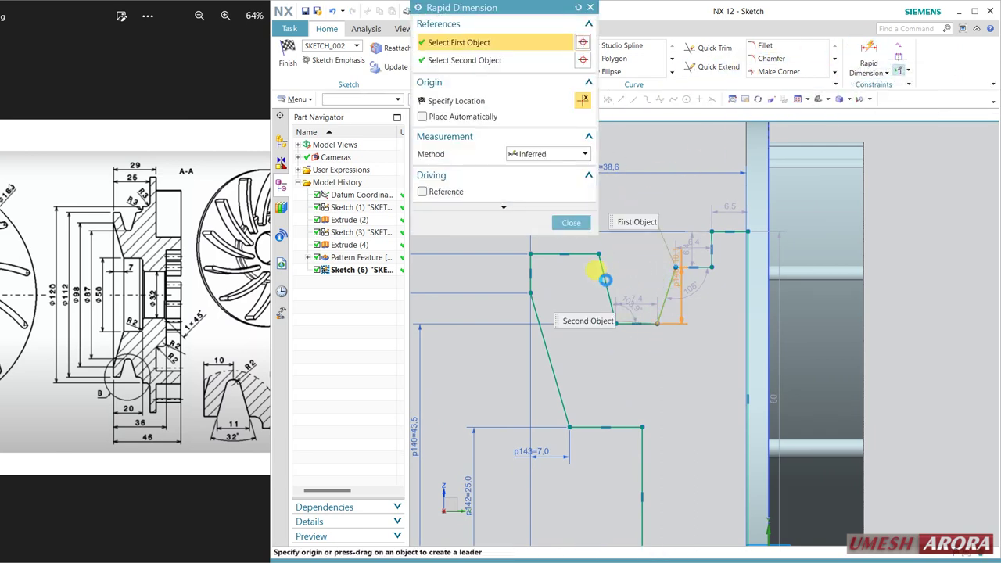
{"action": "left_click", "coordinate": [616, 277]}
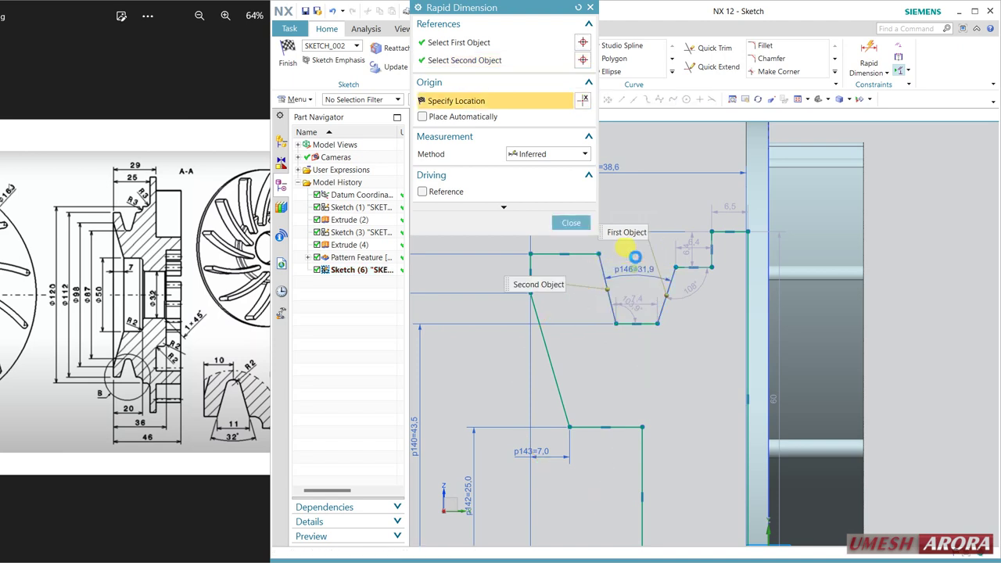
{"action": "left_click", "coordinate": [634, 263]}
{"action": "type", "text": "32"}
{"action": "key", "text": "Return"}
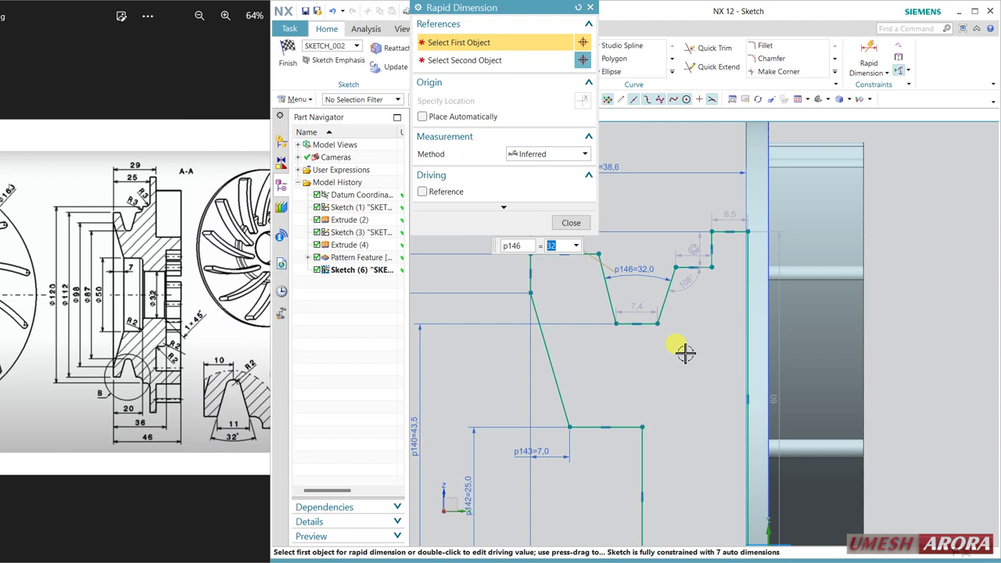
Step: Dimension the groove's opening width between the upper ends of its slanted walls, set it to 11 mm and finish dimensioning
{"action": "left_click", "coordinate": [675, 267]}
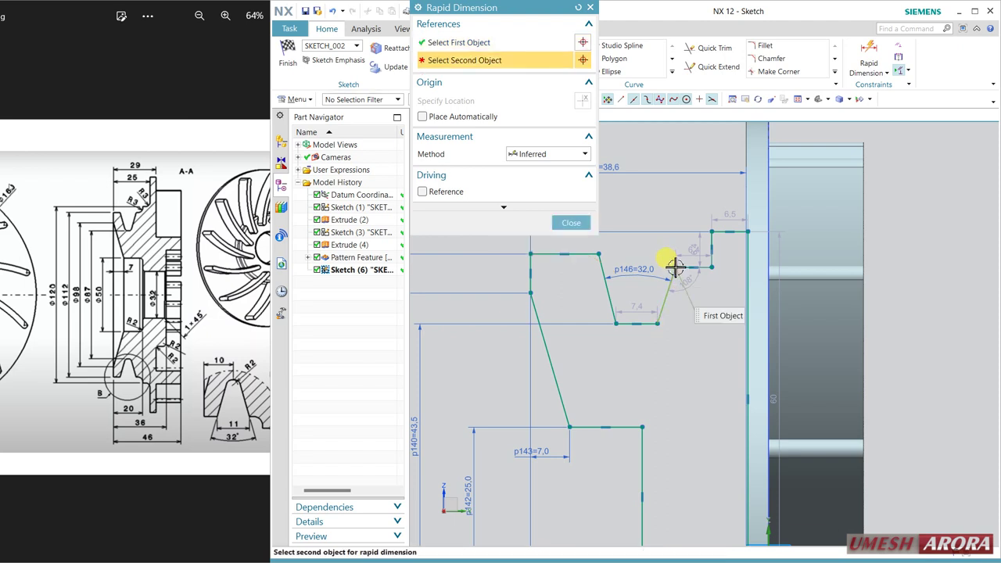
{"action": "left_click", "coordinate": [601, 252]}
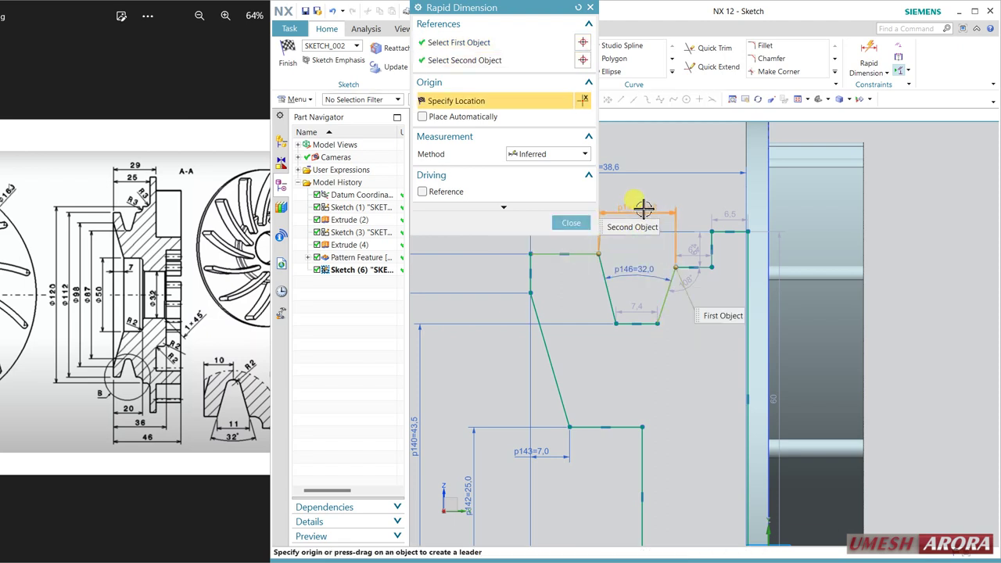
{"action": "left_click", "coordinate": [667, 200]}
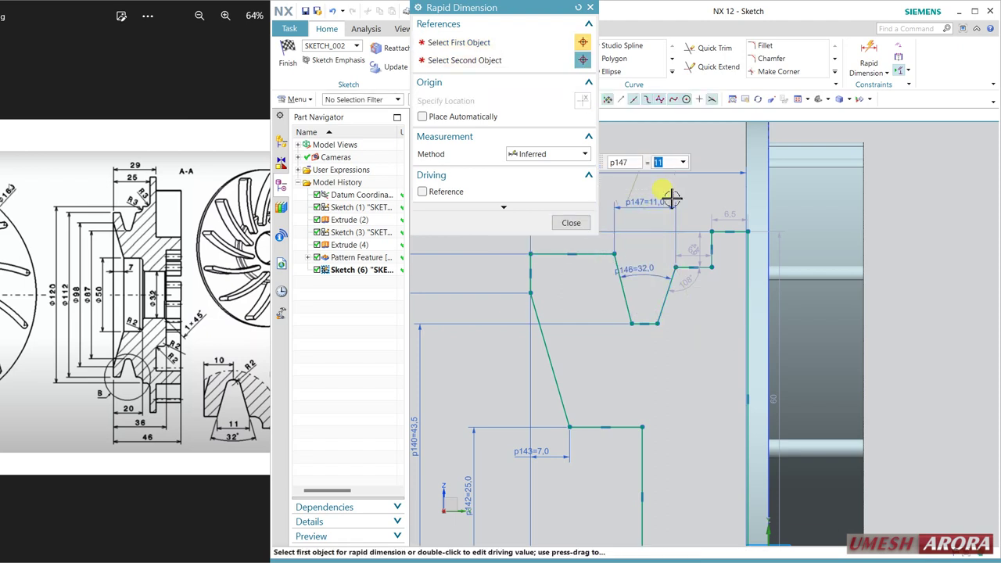
{"action": "left_click", "coordinate": [570, 223]}
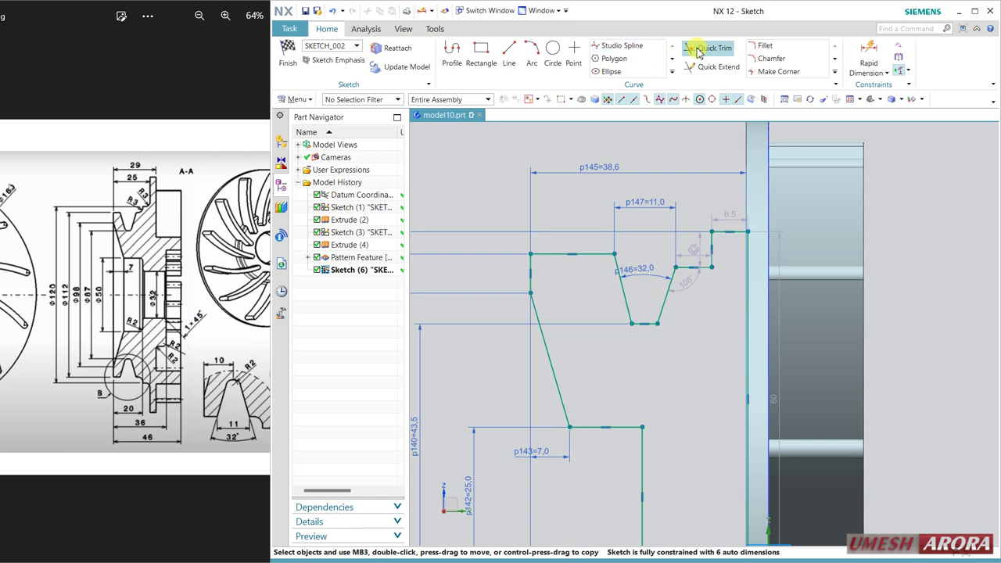
Step: Fillet both bottom corners of the groove with a 2 mm radius
{"action": "left_click", "coordinate": [764, 45]}
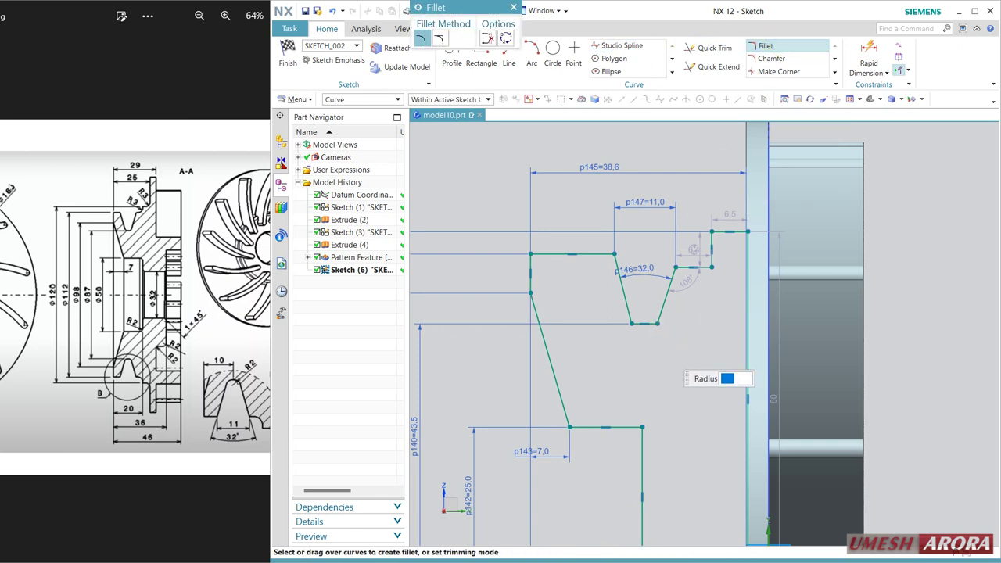
{"action": "left_click", "coordinate": [661, 325]}
{"action": "left_click", "coordinate": [662, 306]}
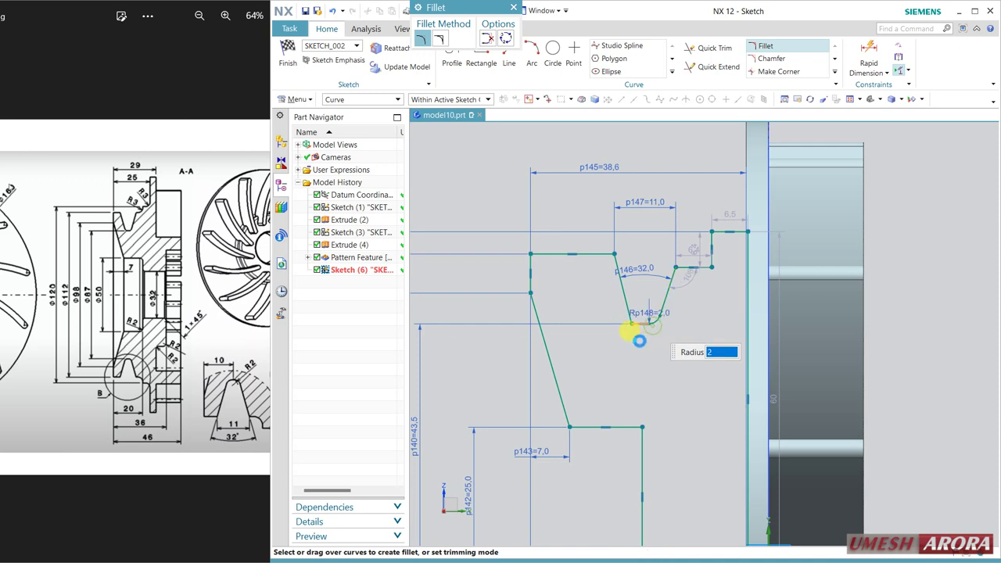
{"action": "left_click", "coordinate": [631, 314]}
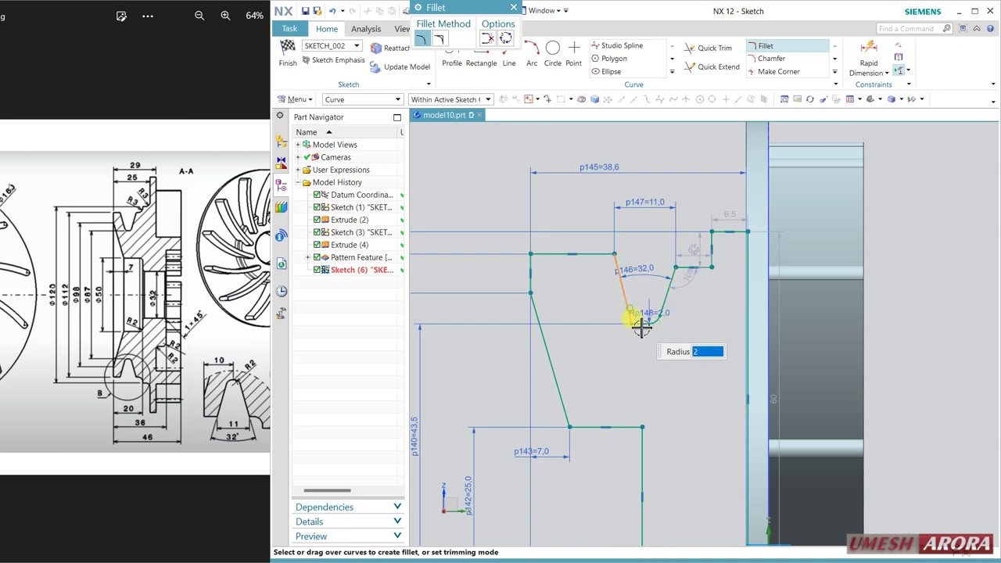
{"action": "middle_click", "coordinate": [661, 371]}
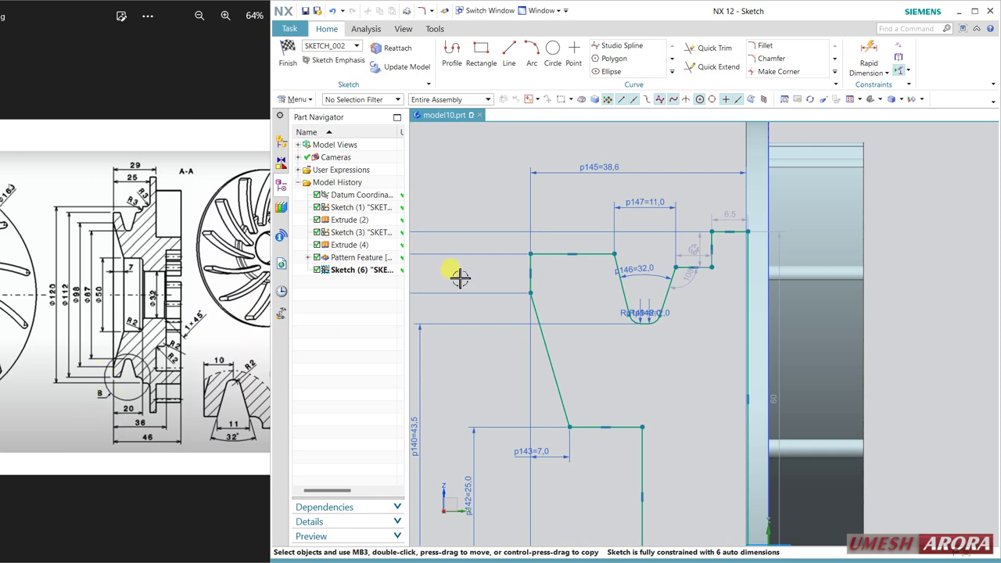
Step: Dimension the horizontal distance from the rim's front face to the middle of the groove's bottom and set it to 10 mm
{"action": "left_click", "coordinate": [868, 59]}
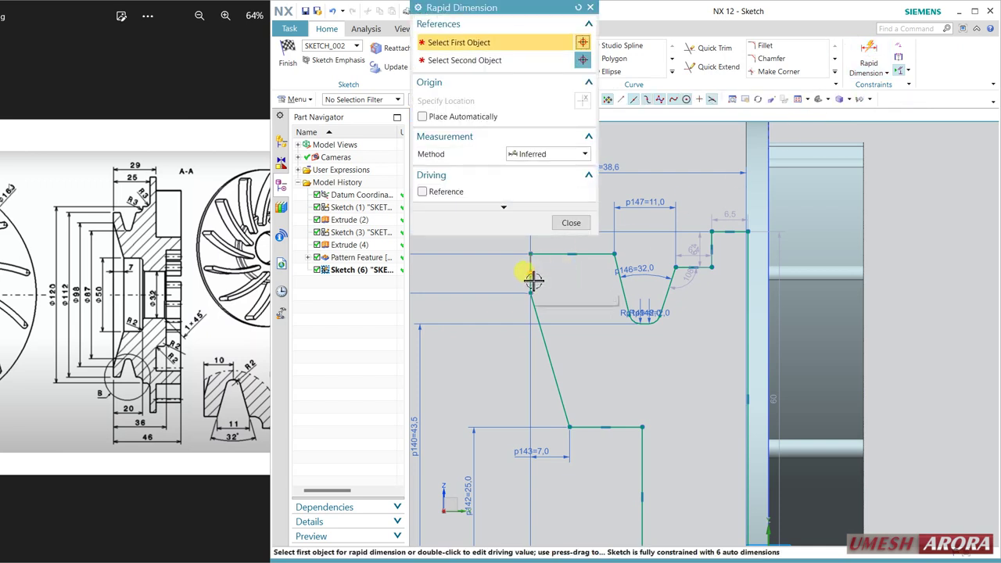
{"action": "left_click", "coordinate": [530, 277]}
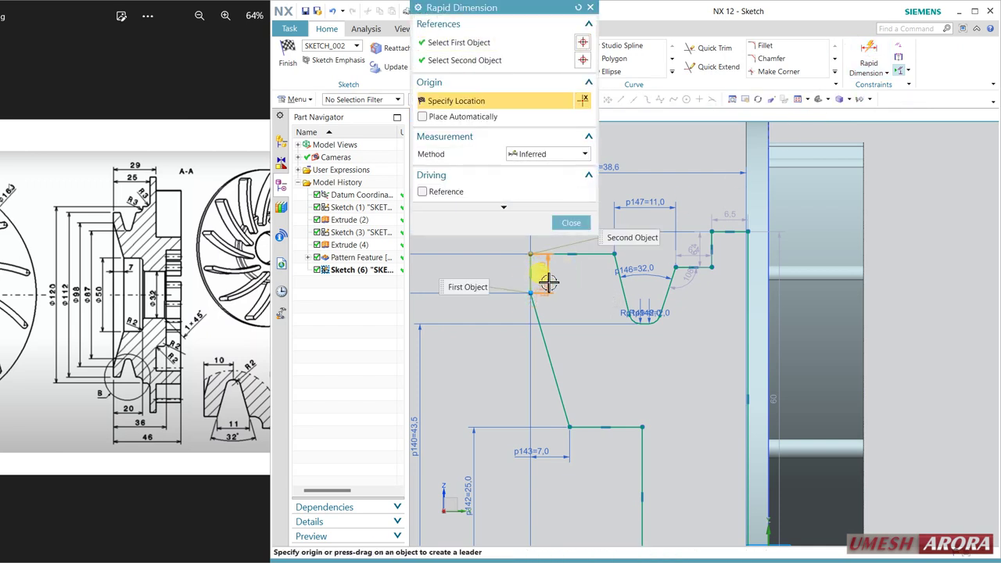
{"action": "left_click", "coordinate": [648, 320]}
{"action": "scroll", "coordinate": [647, 327], "scroll_direction": "up", "scroll_amount": 3}
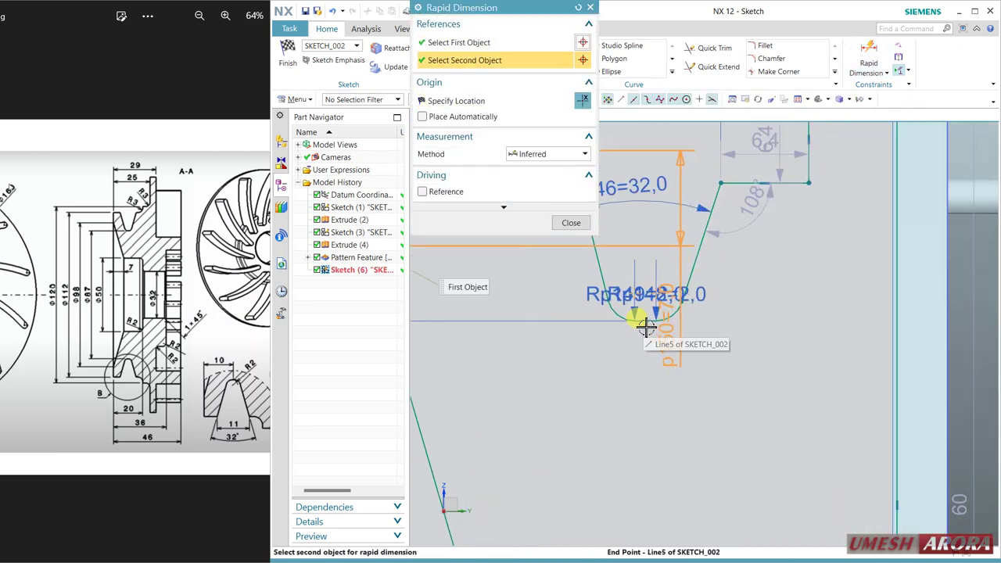
{"action": "left_click", "coordinate": [603, 367]}
{"action": "scroll", "coordinate": [558, 360], "scroll_direction": "down", "scroll_amount": 3}
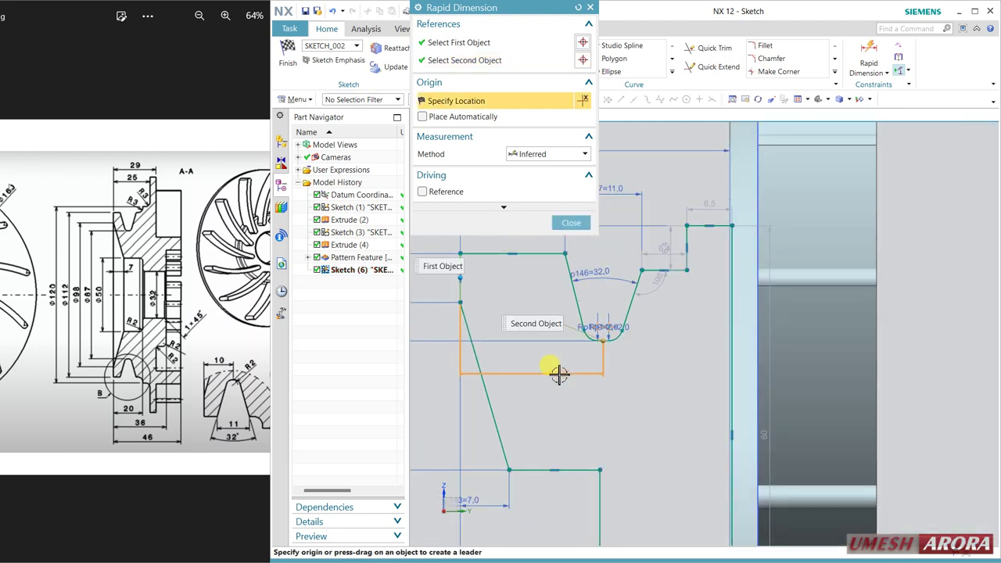
{"action": "left_click", "coordinate": [557, 377]}
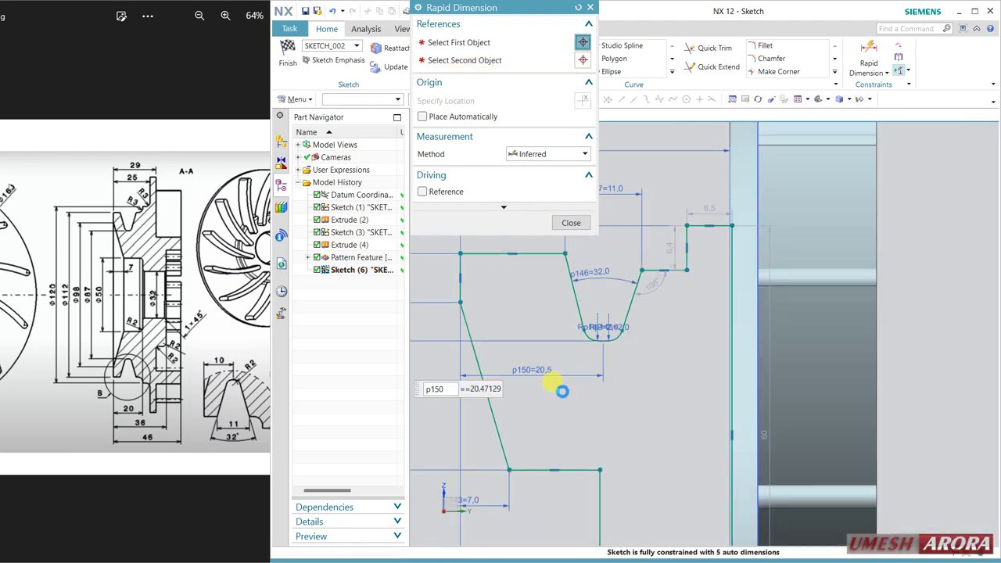
{"action": "type", "text": "10"}
{"action": "key", "text": "Return"}
Step: Finish dimensioning and make the horizontal lines on both sides of the groove opening collinear
{"action": "scroll", "coordinate": [681, 356], "scroll_direction": "down", "scroll_amount": 3}
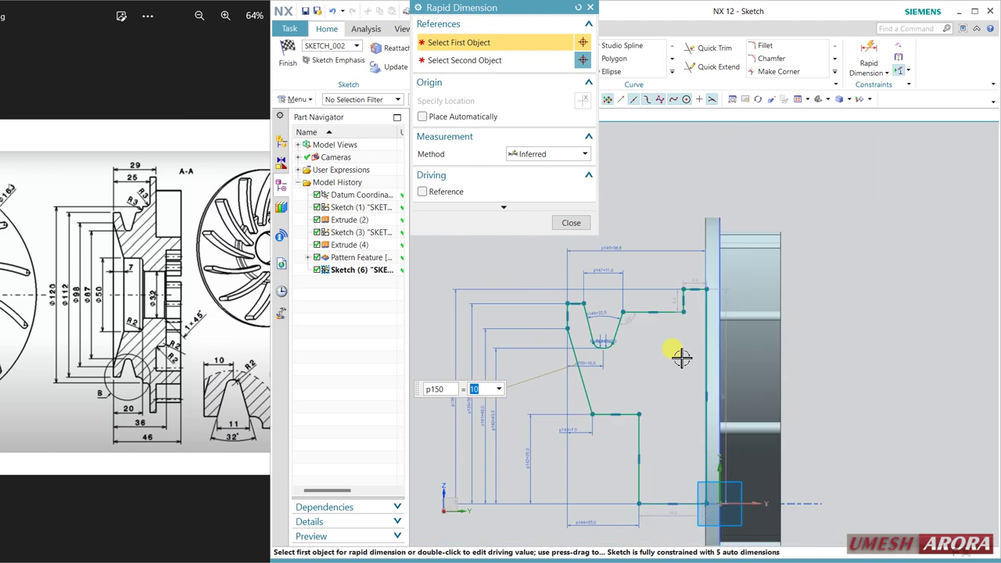
{"action": "scroll", "coordinate": [644, 313], "scroll_direction": "up", "scroll_amount": 3}
{"action": "left_click", "coordinate": [655, 273]}
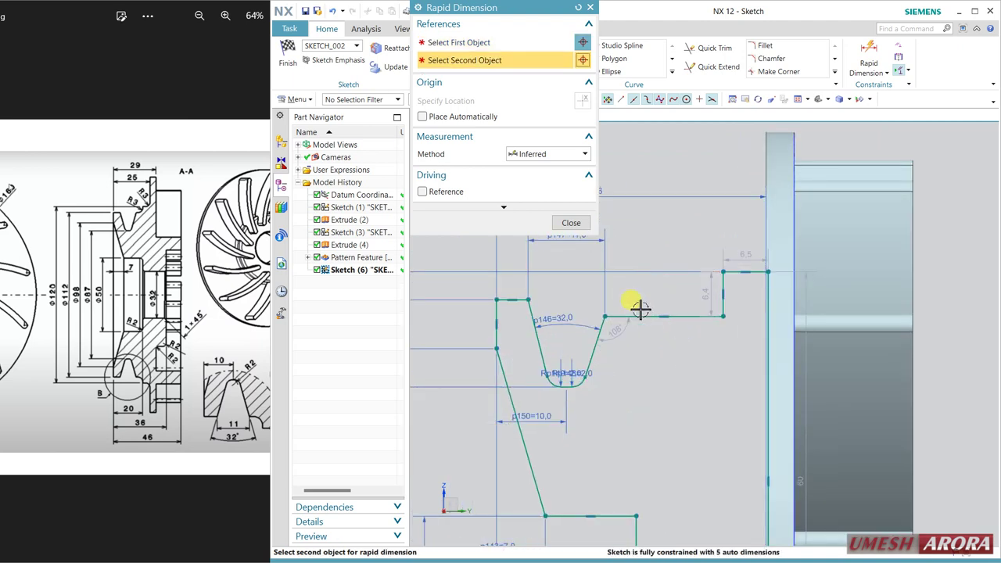
{"action": "left_click", "coordinate": [572, 222]}
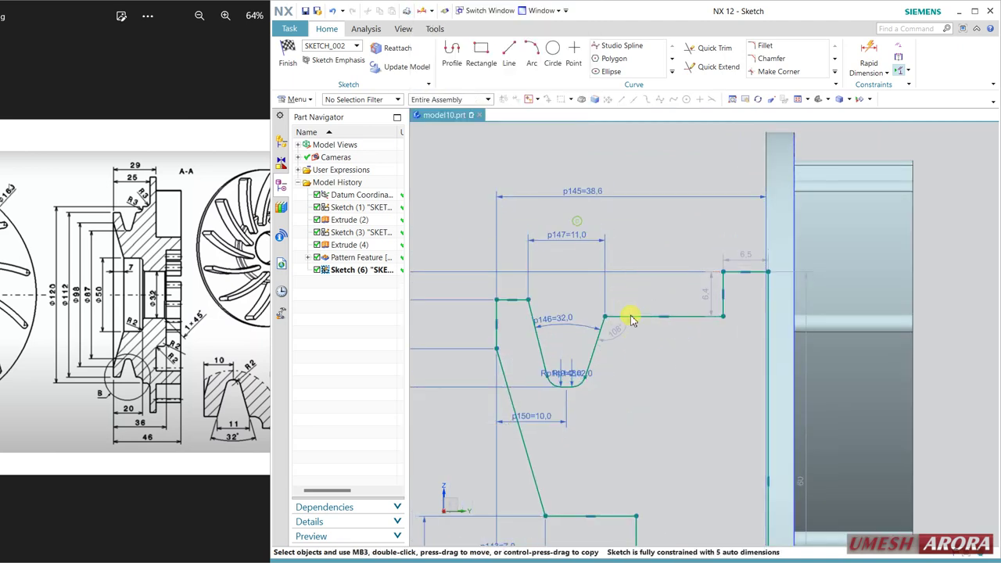
{"action": "left_click", "coordinate": [636, 315]}
{"action": "left_click_drag", "start_coordinate": [525, 298], "coordinate": [528, 299]}
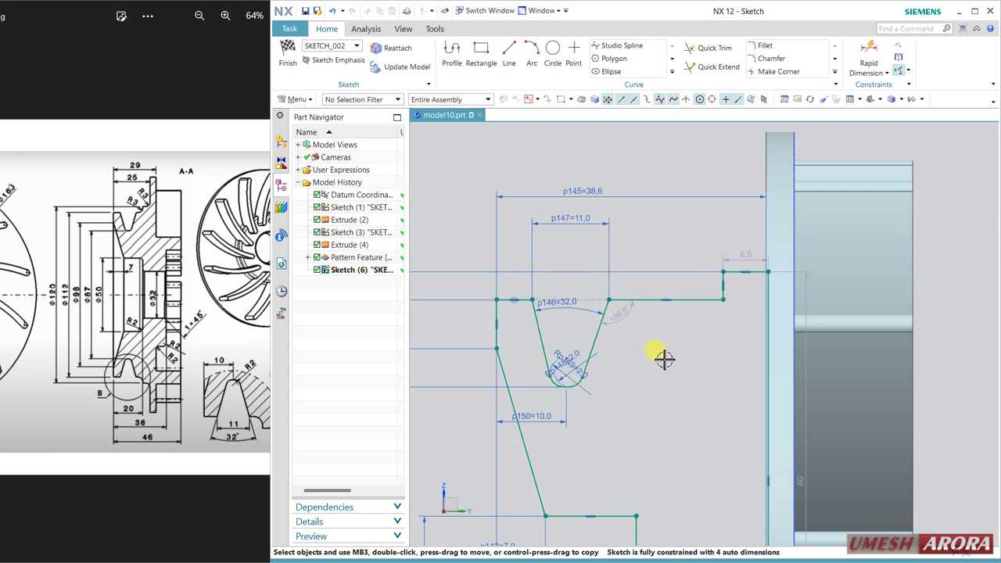
Step: Pull the profile's lower corner off the disc's edge and constrain that corner to lie on the horizontal axis
{"action": "scroll", "coordinate": [674, 372], "scroll_direction": "down", "scroll_amount": 3}
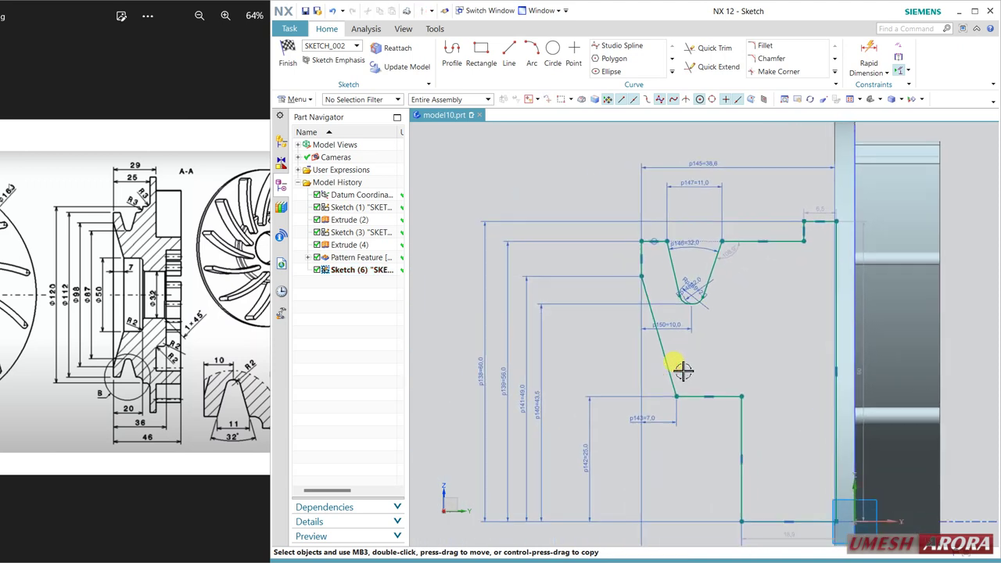
{"action": "scroll", "coordinate": [845, 201], "scroll_direction": "up", "scroll_amount": 3}
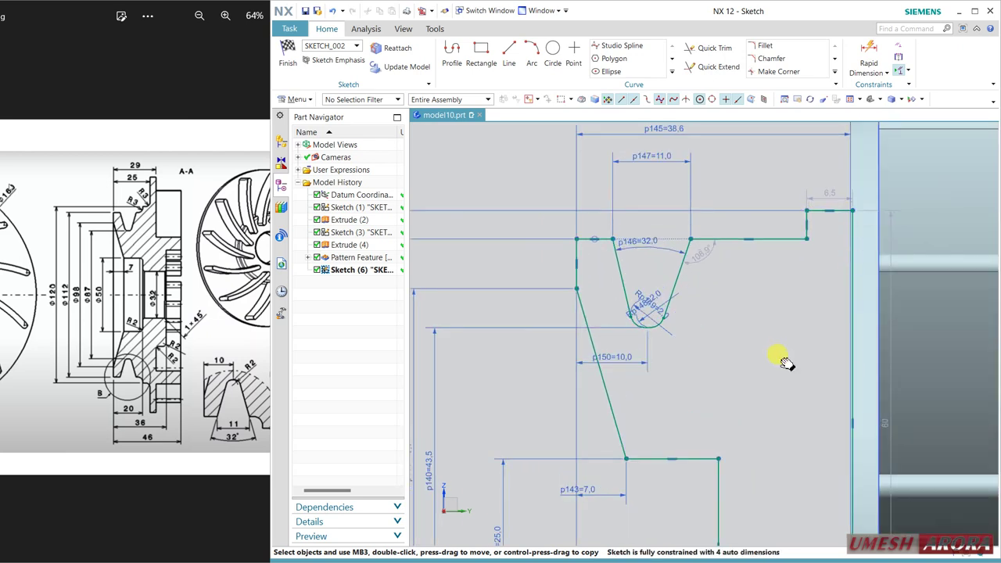
{"action": "middle_click_drag", "start_coordinate": [776, 358], "coordinate": [644, 208], "text": "shift"}
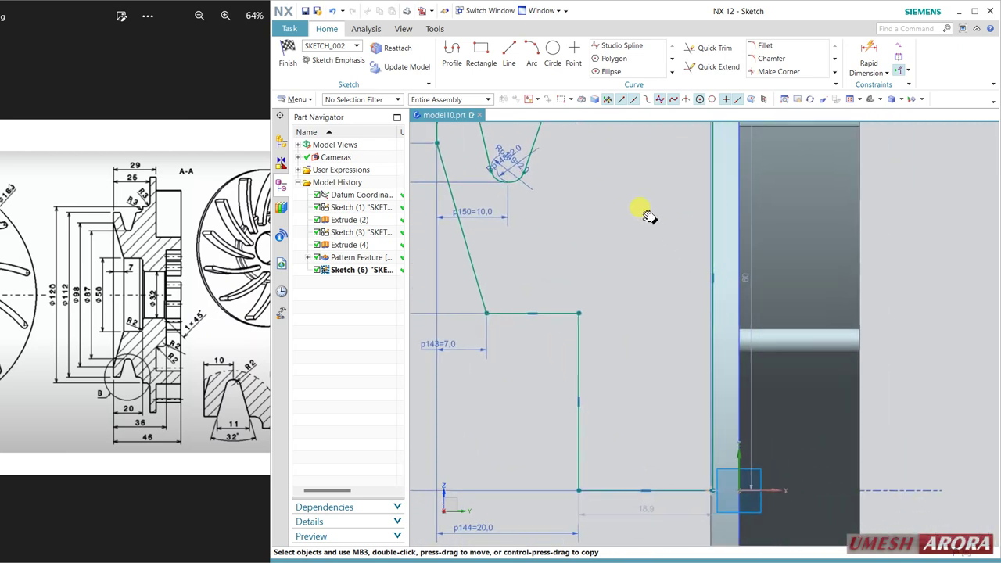
{"action": "left_click", "coordinate": [708, 486]}
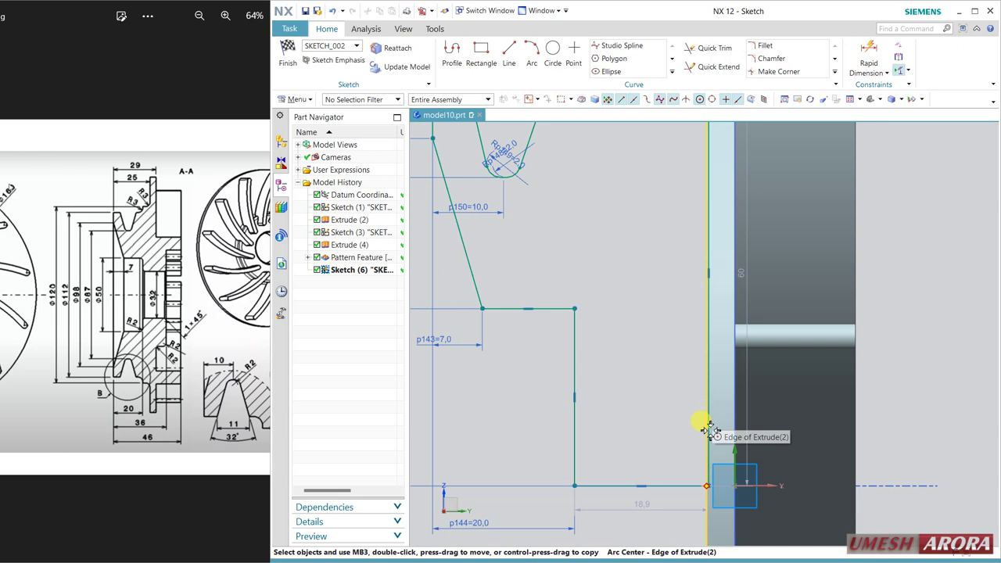
{"action": "left_click_drag", "start_coordinate": [696, 487], "coordinate": [673, 481]}
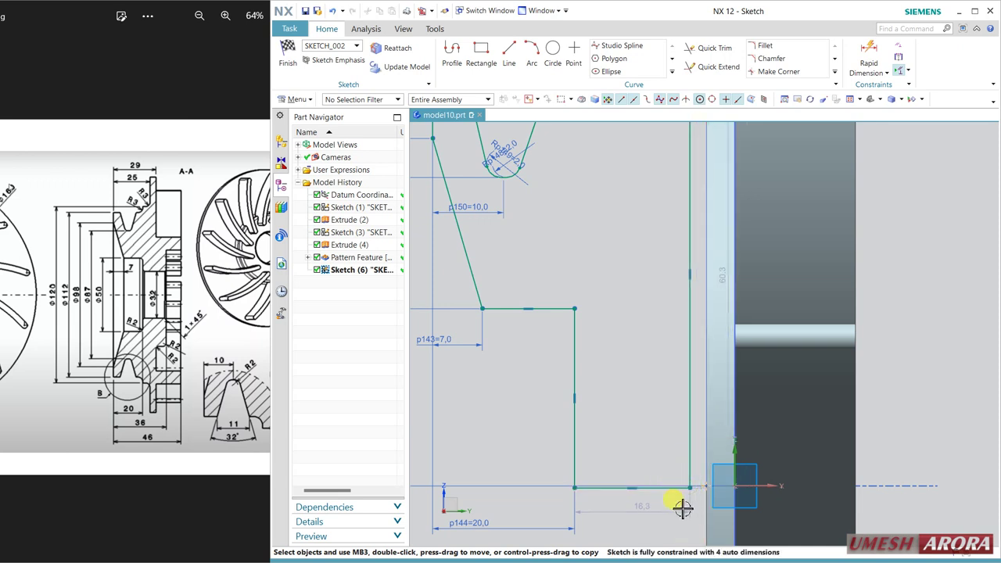
{"action": "left_click", "coordinate": [691, 487]}
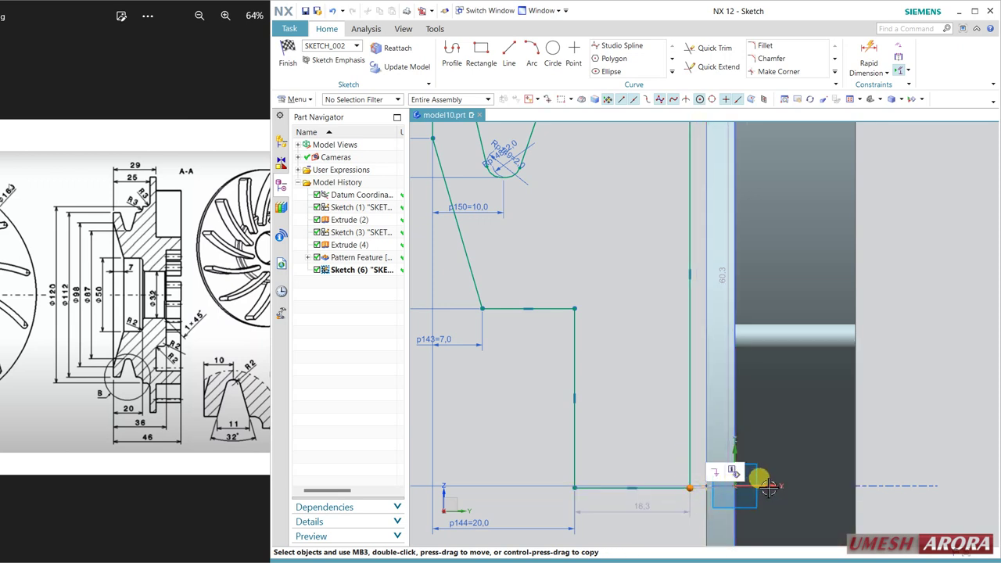
{"action": "left_click", "coordinate": [770, 486]}
{"action": "left_click", "coordinate": [786, 468]}
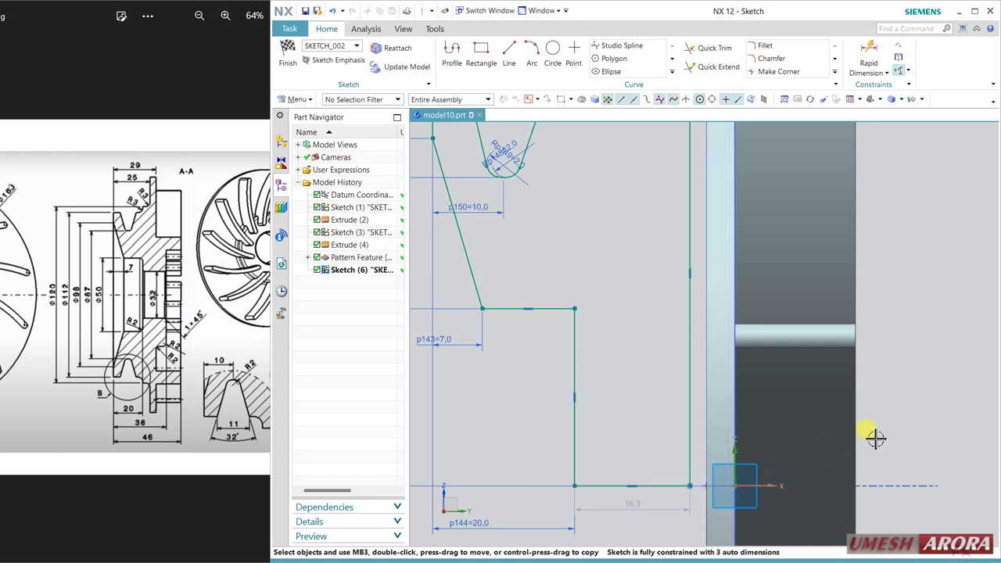
Step: Try to constrain the profile's long vertical line to the neighbouring edge of the disc
{"action": "left_click", "coordinate": [707, 477]}
{"action": "left_click", "coordinate": [691, 473]}
{"action": "left_click", "coordinate": [714, 456]}
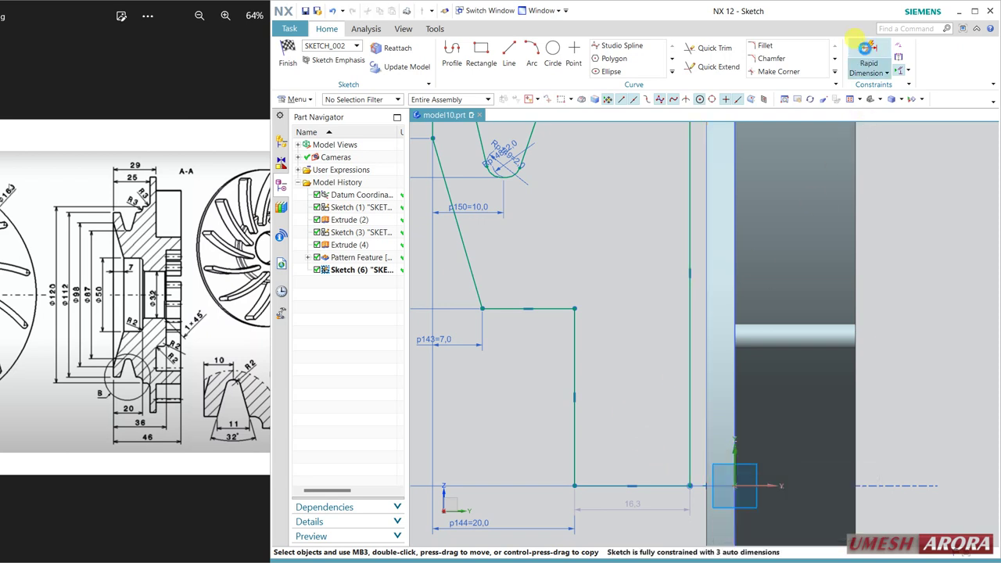
Step: Dimension the gap between the profile's long vertical line and the disc's adjacent edge and set it to 0 mm
{"action": "left_click", "coordinate": [868, 52]}
{"action": "left_click", "coordinate": [706, 466]}
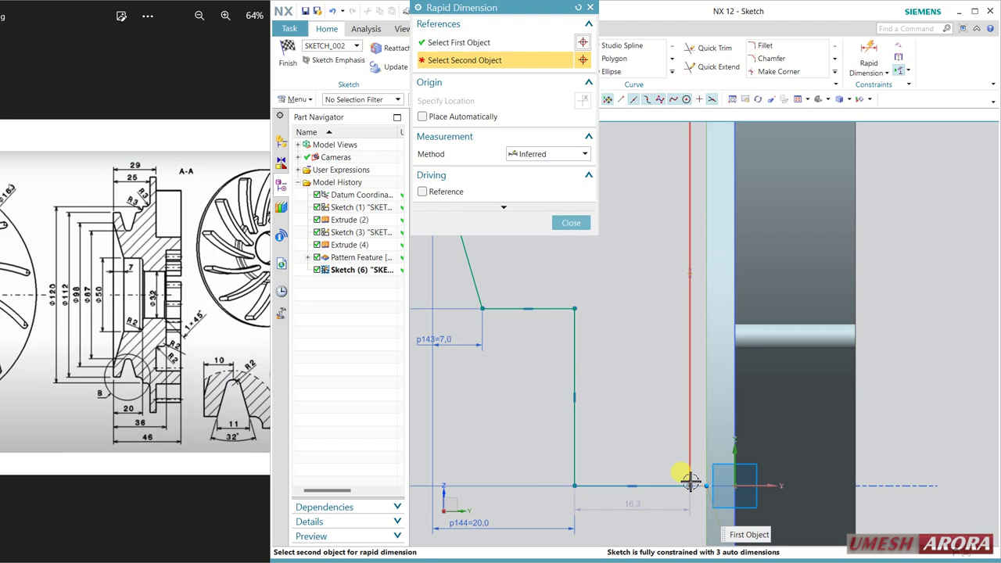
{"action": "left_click", "coordinate": [689, 469]}
{"action": "left_click", "coordinate": [651, 423]}
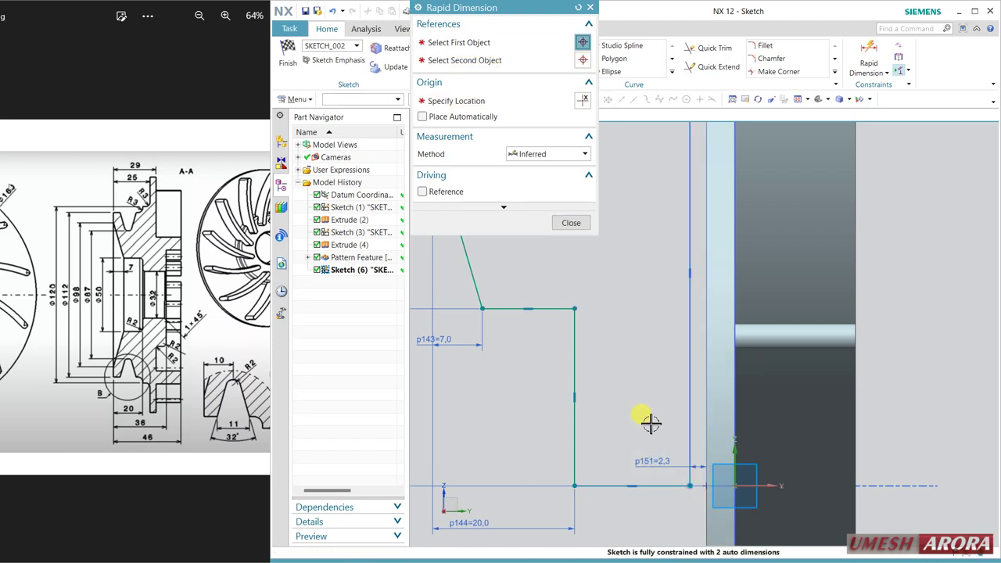
{"action": "type", "text": "0"}
{"action": "key", "text": "Return"}
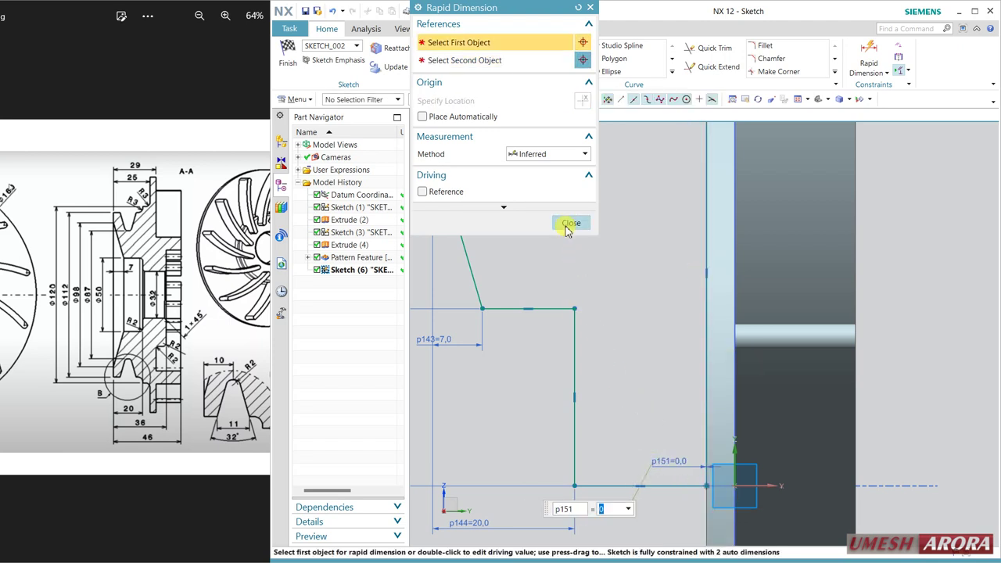
{"action": "left_click", "coordinate": [570, 223]}
Step: Pull the lower corner of the profile's upper step away from the disc until the step is about 7.5 mm wide
{"action": "scroll", "coordinate": [644, 358], "scroll_direction": "down", "scroll_amount": 3}
{"action": "left_click", "coordinate": [677, 179]}
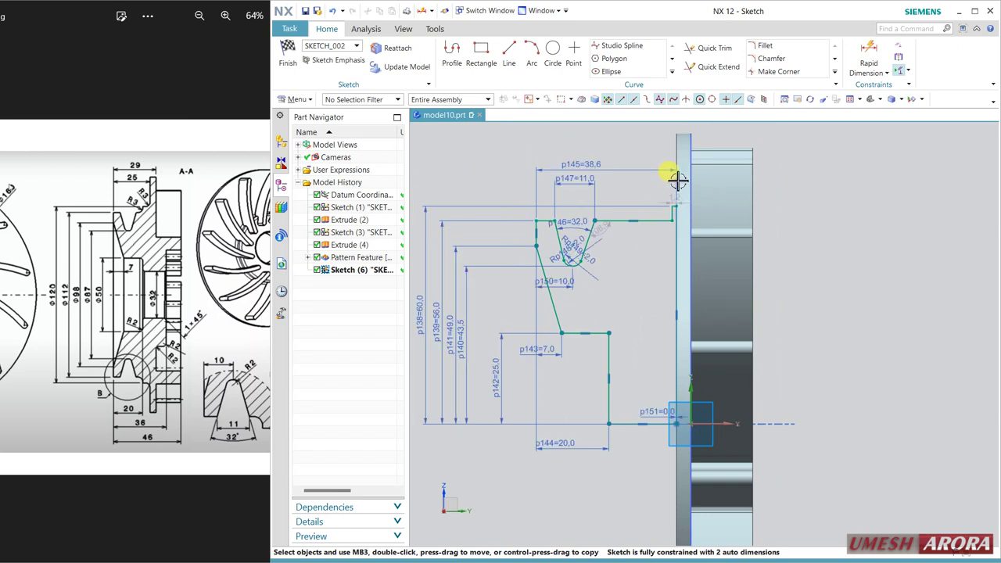
{"action": "scroll", "coordinate": [678, 181], "scroll_direction": "up", "scroll_amount": 3}
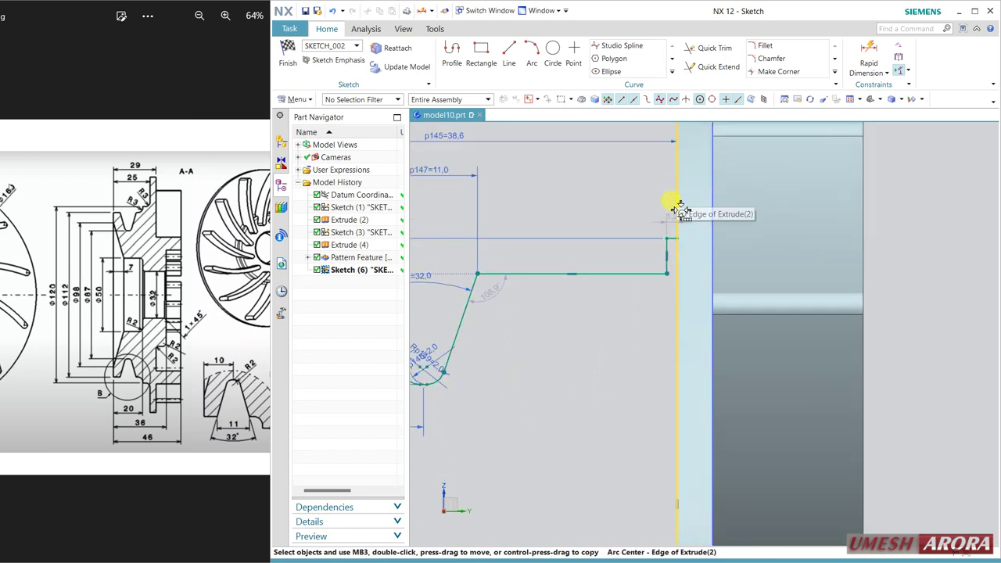
{"action": "left_click_drag", "start_coordinate": [667, 273], "coordinate": [612, 272]}
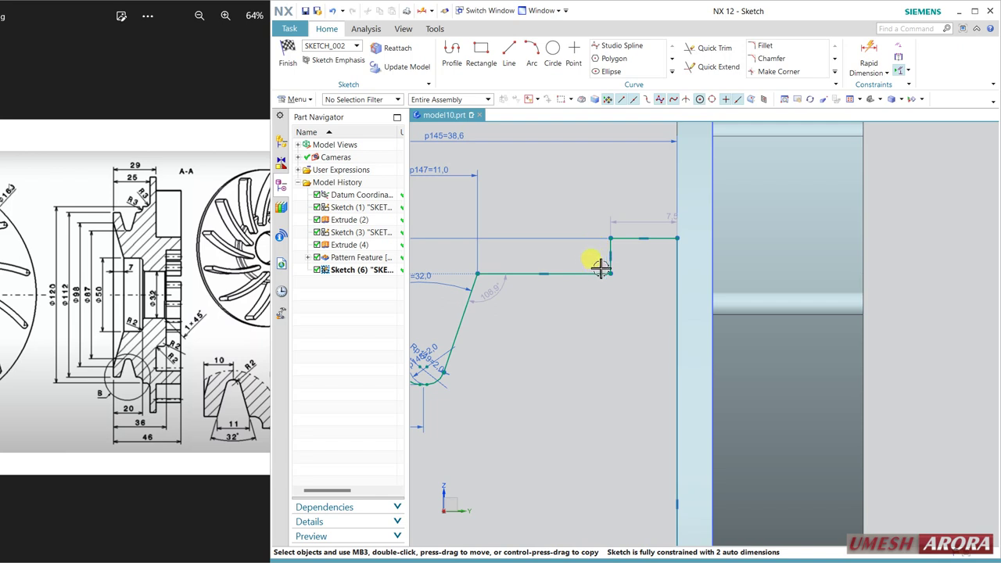
Step: Try moving the end of the groove's bottom arc on the disc side and undo the change
{"action": "scroll", "coordinate": [619, 332], "scroll_direction": "down", "scroll_amount": 3}
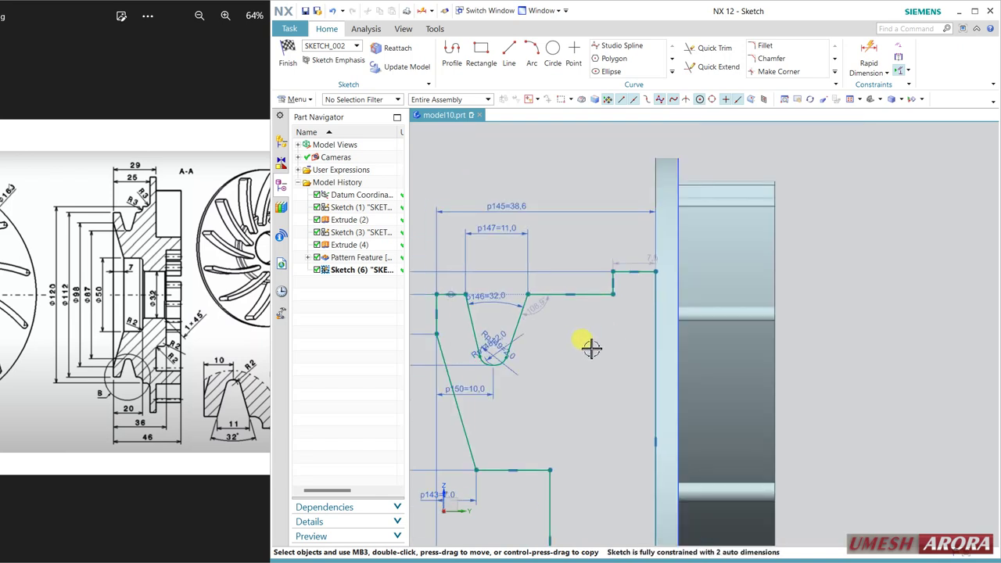
{"action": "middle_click_drag", "start_coordinate": [572, 336], "coordinate": [650, 334], "text": "shift"}
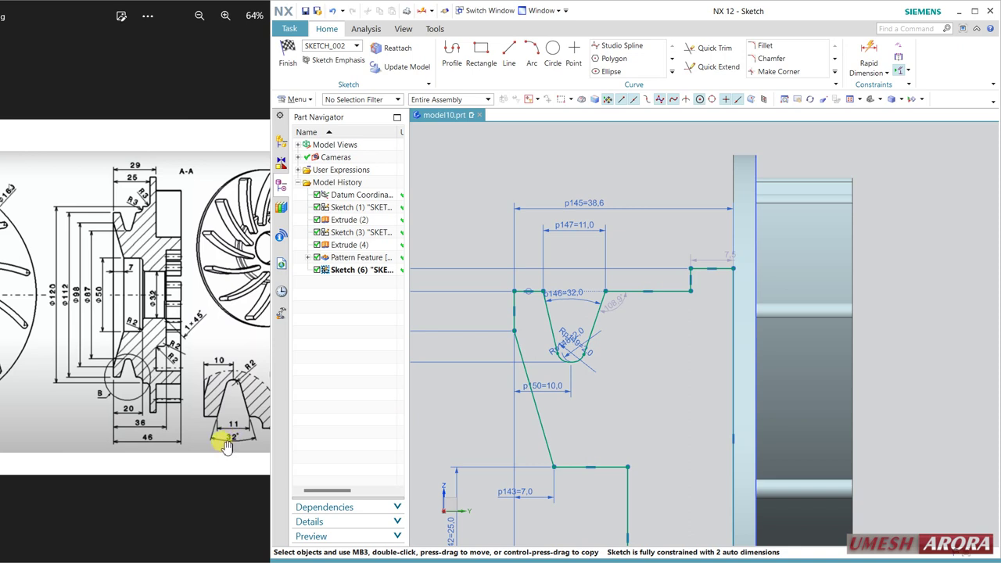
{"action": "scroll", "coordinate": [659, 380], "scroll_direction": "up", "scroll_amount": 2}
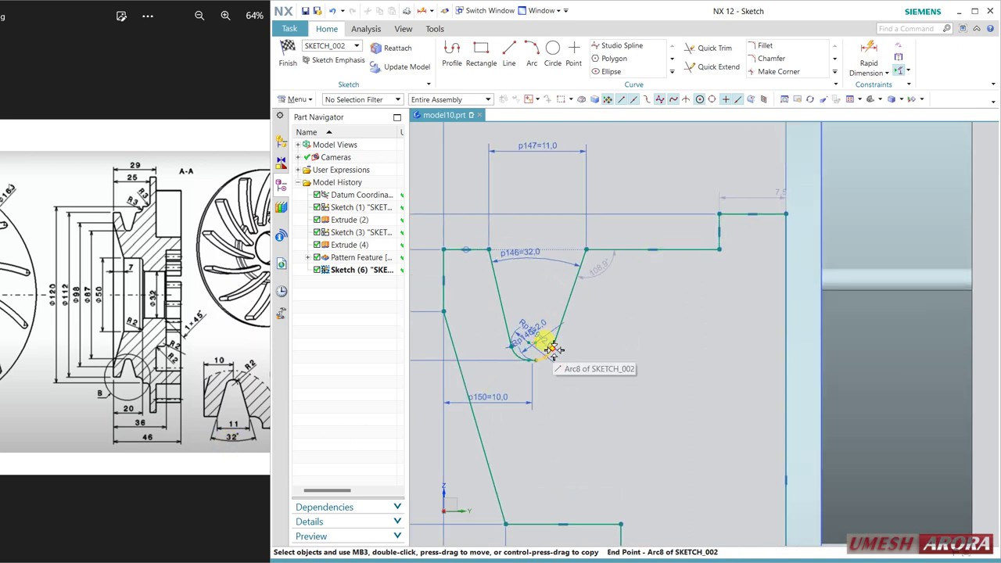
{"action": "mouse_move", "coordinate": [564, 336]}
{"action": "left_mouse_down"}
{"action": "mouse_move", "coordinate": [521, 315]}
{"action": "mouse_move", "coordinate": [577, 329]}
{"action": "left_mouse_up"}
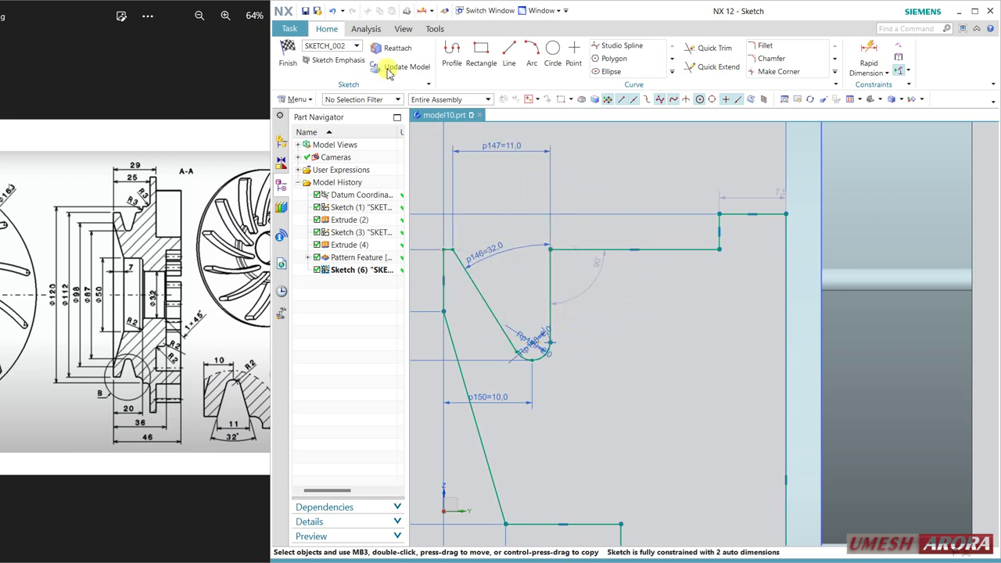
{"action": "left_click", "coordinate": [335, 9]}
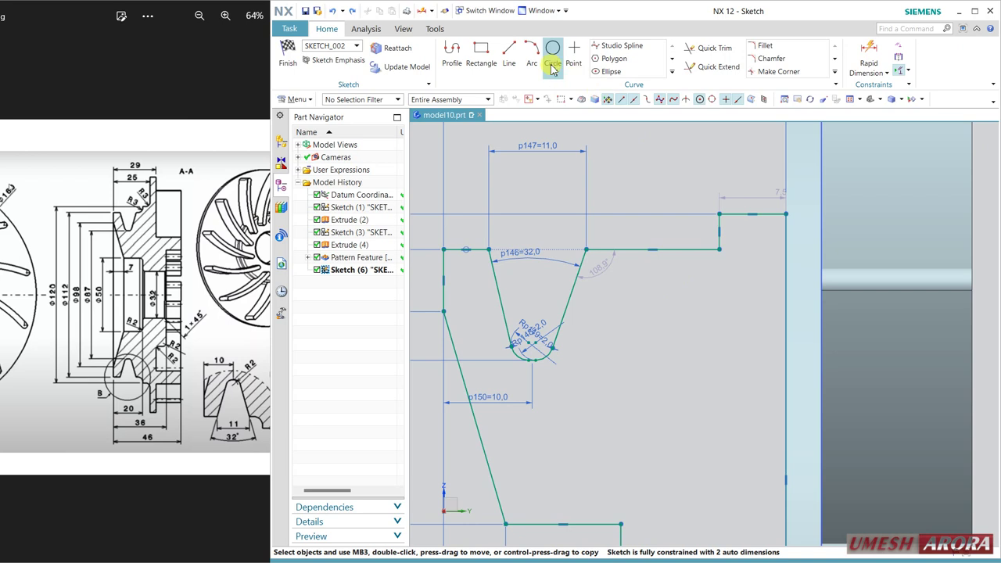
Step: Draw a vertical line about 12.3 mm long from the middle of the groove's bottom up to its opening
{"action": "left_click", "coordinate": [514, 59]}
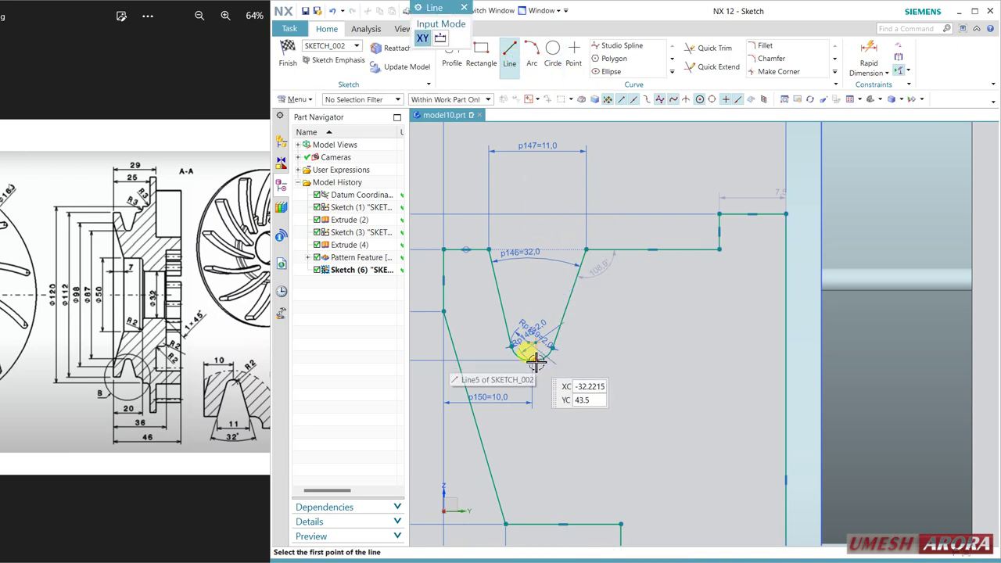
{"action": "scroll", "coordinate": [532, 360], "scroll_direction": "up", "scroll_amount": 4}
{"action": "left_click", "coordinate": [531, 357]}
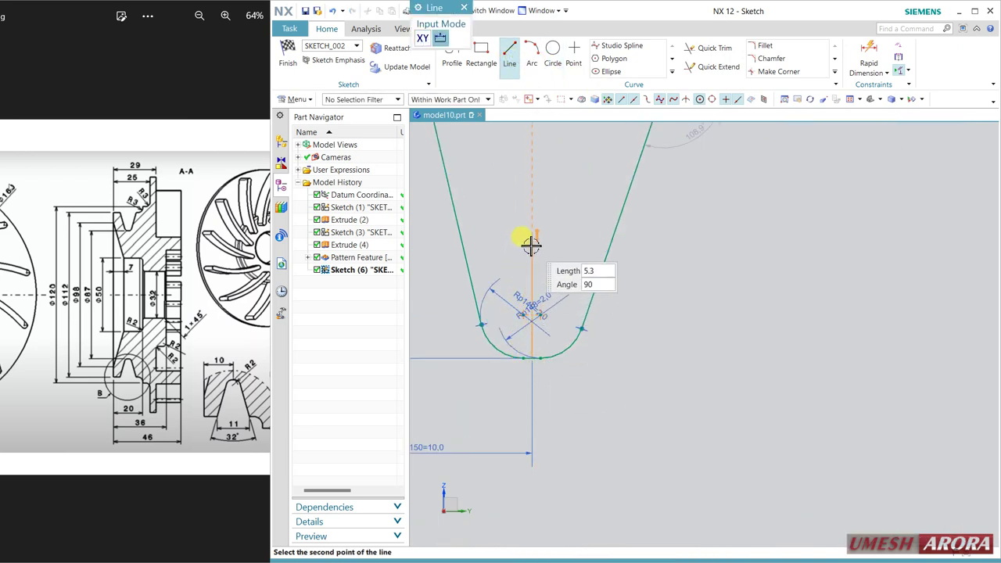
{"action": "scroll", "coordinate": [526, 241], "scroll_direction": "down", "scroll_amount": 2}
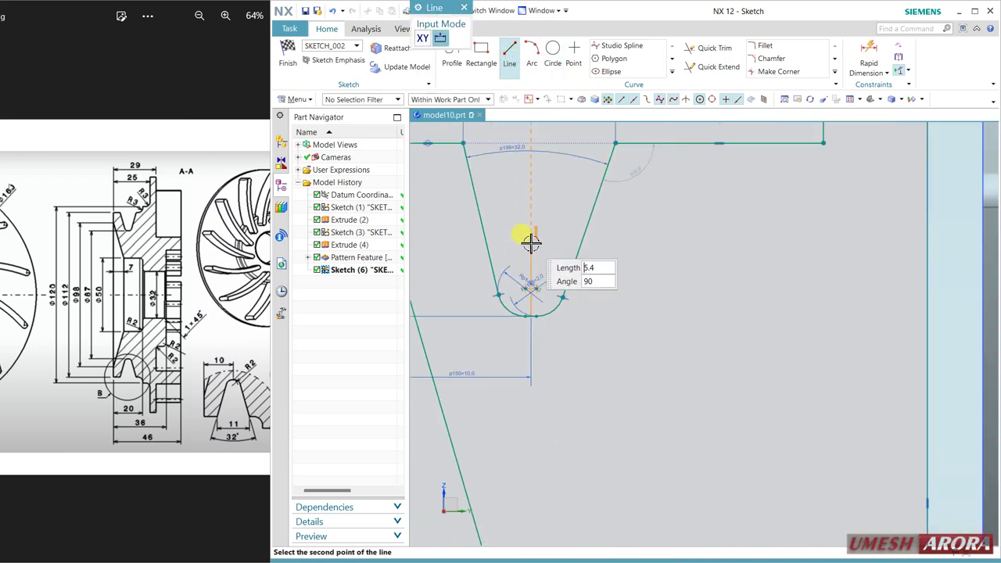
{"action": "left_click", "coordinate": [531, 146]}
{"action": "key", "text": "Escape"}
Step: Align the centre line's upper end horizontally with the corner of the groove opening and convert the line to reference
{"action": "left_click", "coordinate": [531, 147]}
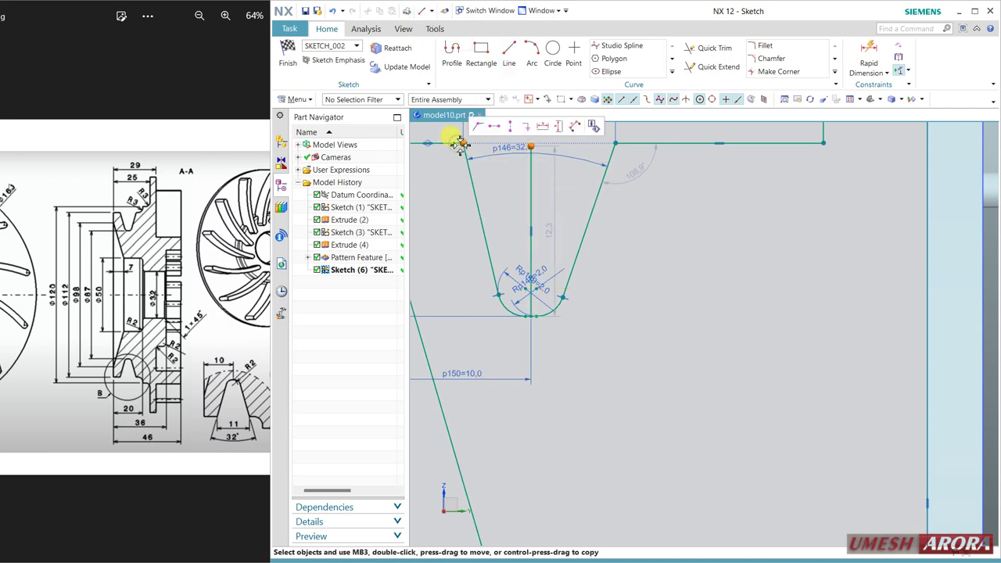
{"action": "left_click", "coordinate": [494, 128]}
{"action": "left_click", "coordinate": [531, 180]}
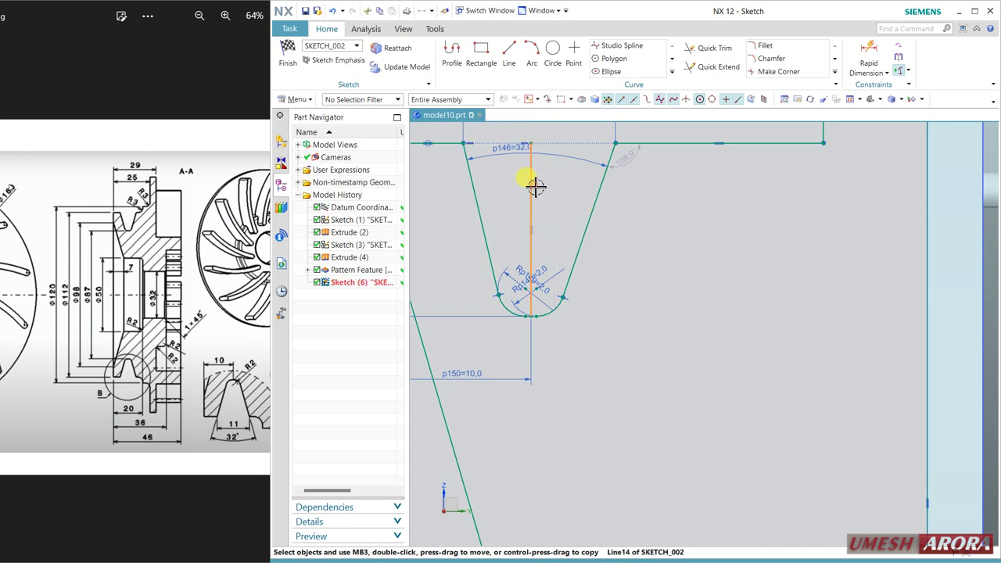
{"action": "left_click", "coordinate": [546, 200]}
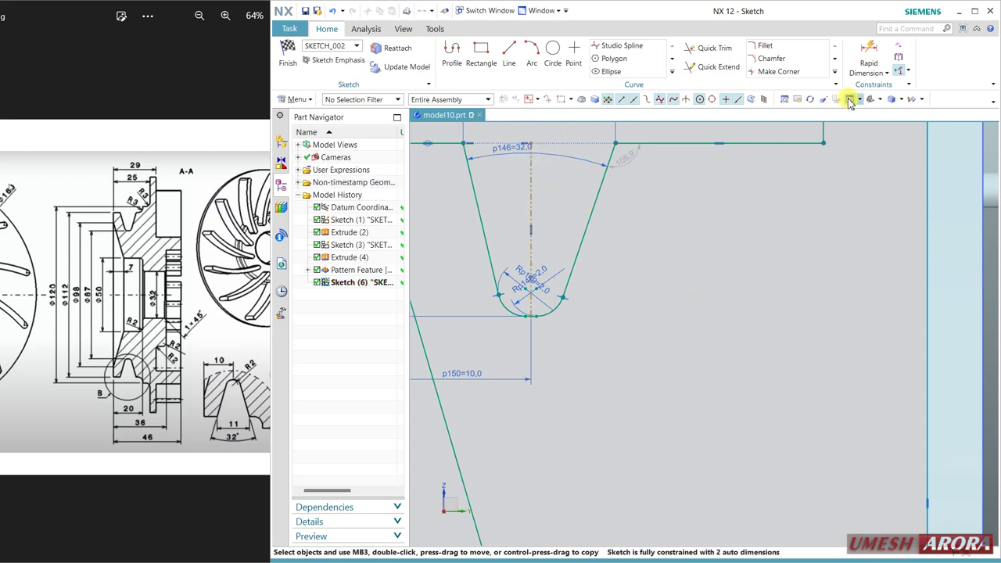
Step: Add an angular dimension between the groove's centre line and its disc-side flank and set it to 16 degrees
{"action": "left_click", "coordinate": [868, 72]}
{"action": "left_click", "coordinate": [861, 130]}
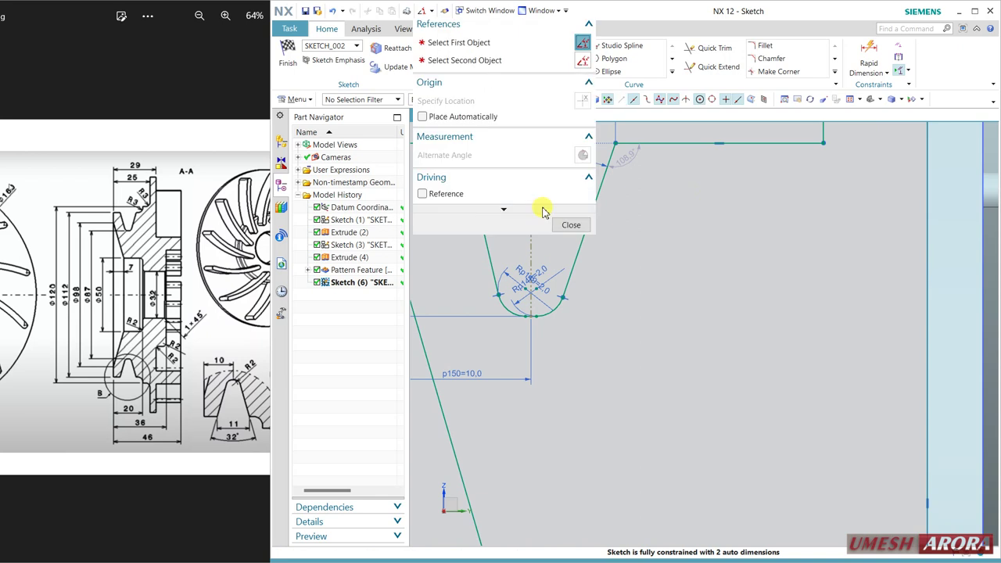
{"action": "left_click", "coordinate": [533, 247]}
{"action": "left_click", "coordinate": [578, 248]}
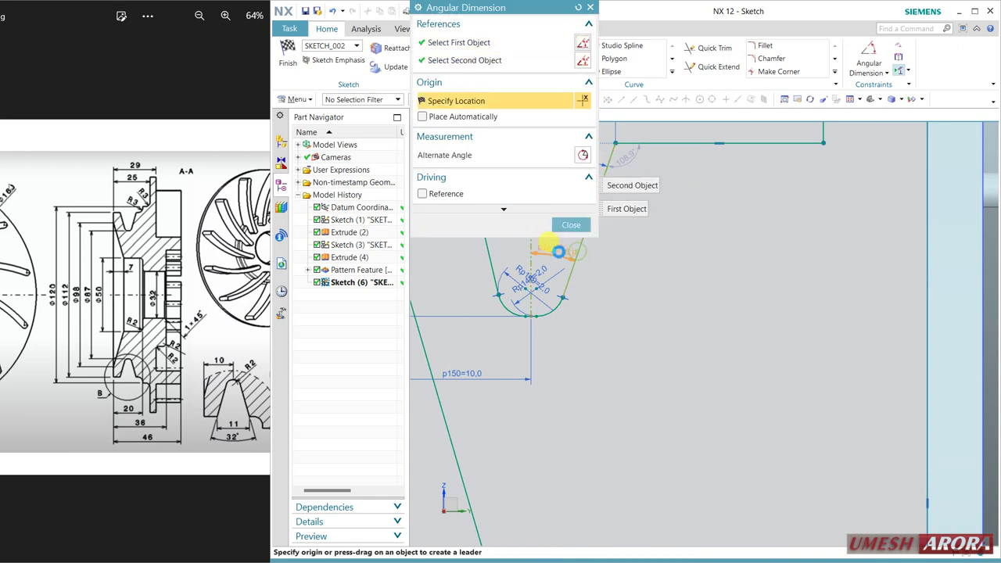
{"action": "left_click", "coordinate": [693, 249]}
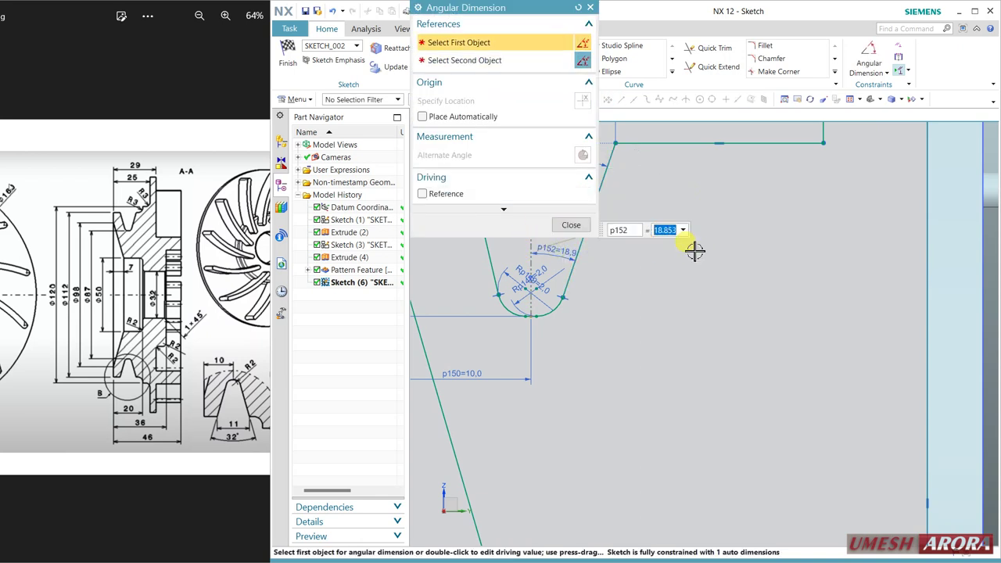
{"action": "type", "text": "16"}
{"action": "key", "text": "Return"}
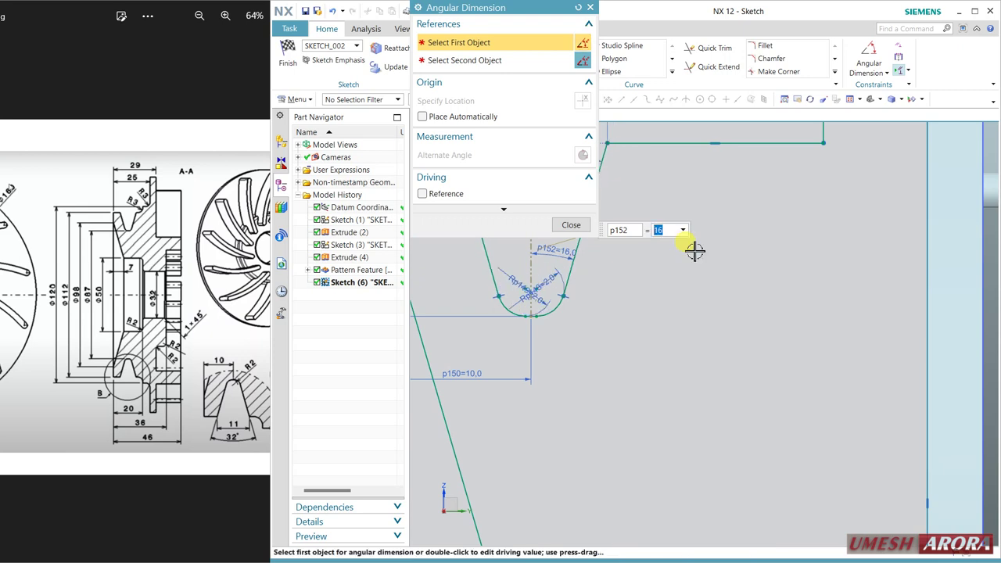
{"action": "left_click", "coordinate": [573, 225]}
Step: Set the horizontal dimension between the rim's front face and the disc to 25 mm
{"action": "scroll", "coordinate": [708, 339], "scroll_direction": "down", "scroll_amount": 3}
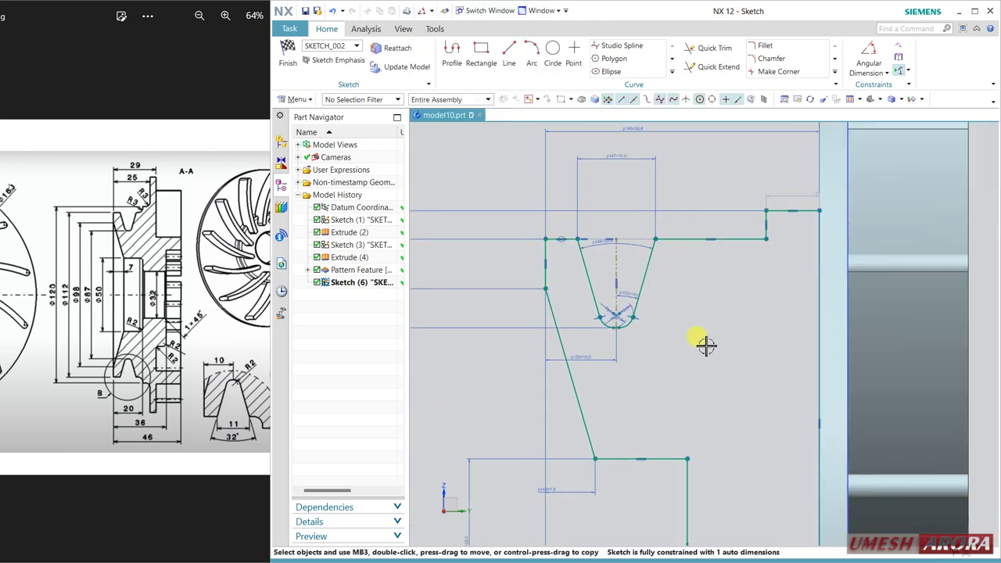
{"action": "middle_click_drag", "start_coordinate": [714, 345], "coordinate": [648, 234], "text": "shift"}
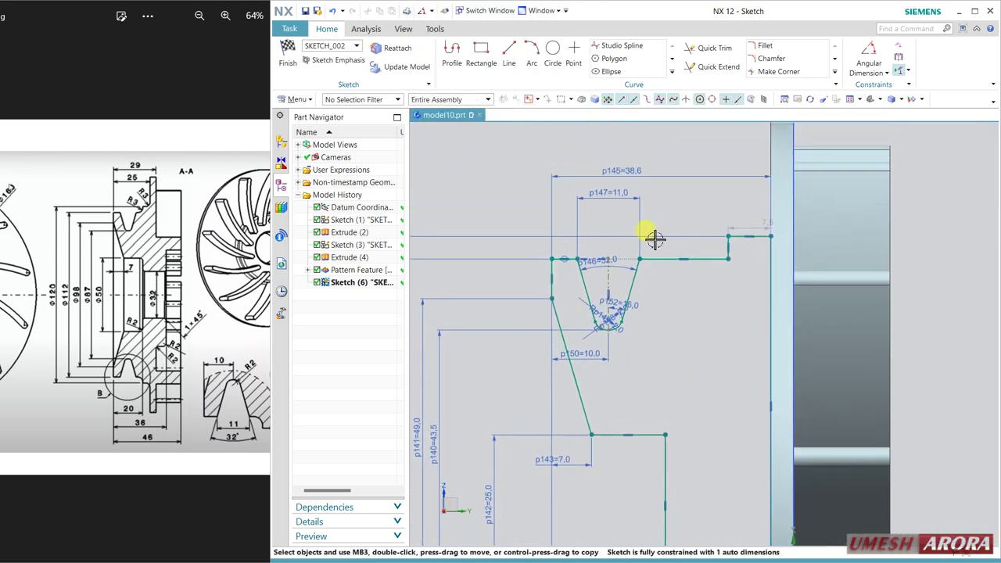
{"action": "left_click", "coordinate": [635, 166]}
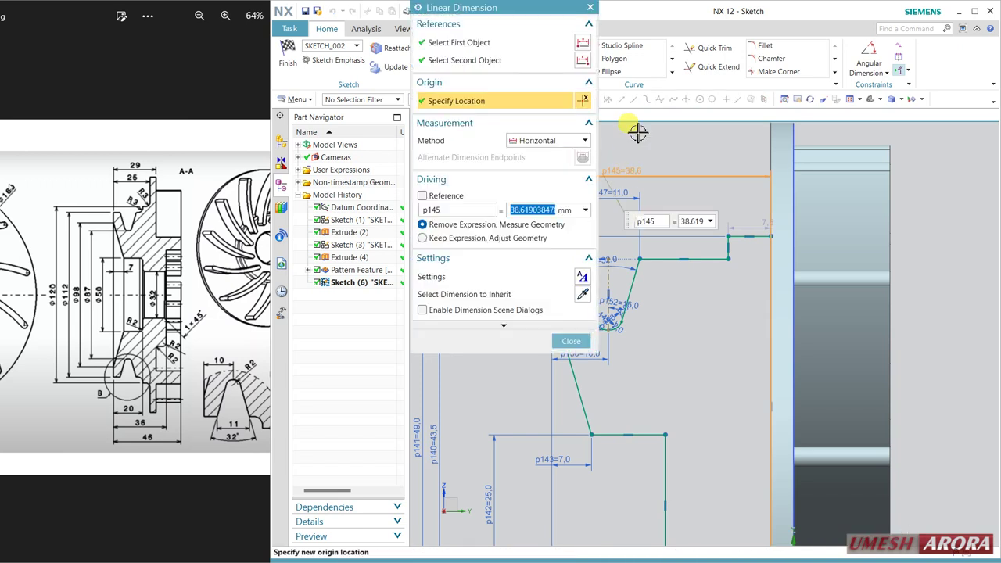
{"action": "type", "text": "25"}
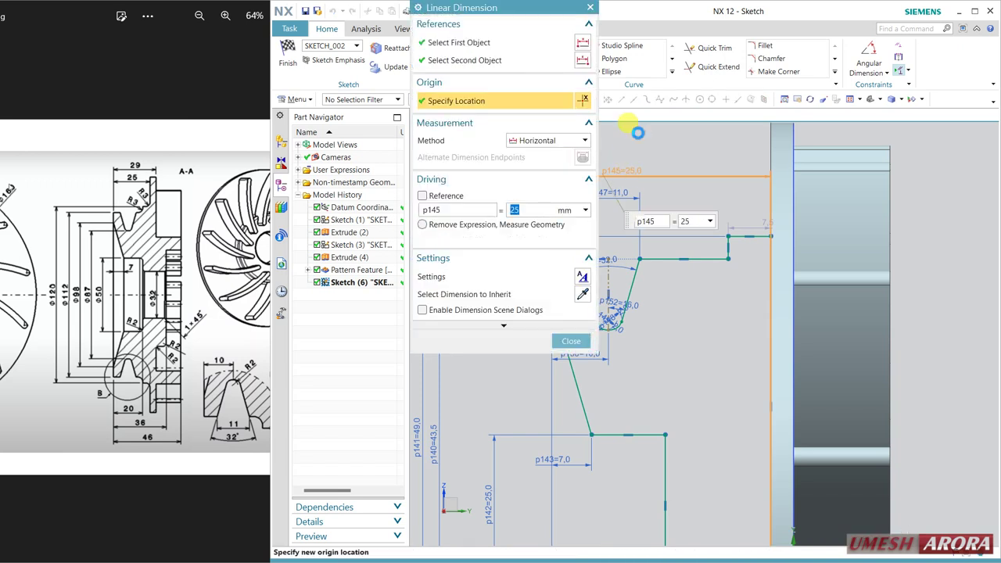
{"action": "key", "text": "Return"}
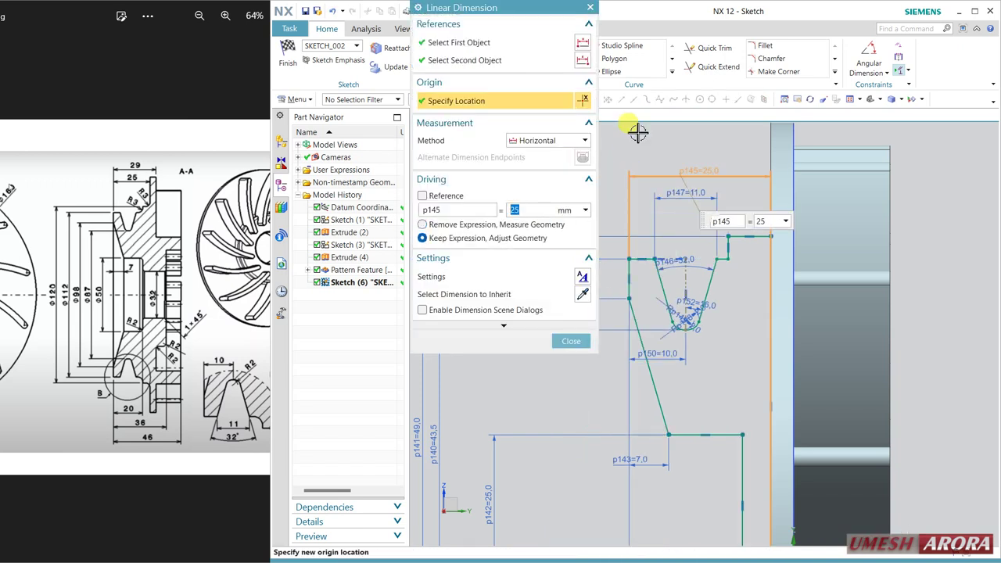
{"action": "left_click", "coordinate": [572, 340]}
Step: Make the short vertical line of the upper step collinear with the vertical line of the hub recess
{"action": "mouse_move", "coordinate": [752, 335]}
{"action": "middle_mouse_down", "text": "shift"}
{"action": "mouse_move", "coordinate": [704, 324]}
{"action": "mouse_move", "coordinate": [600, 245]}
{"action": "mouse_move", "coordinate": [608, 206]}
{"action": "mouse_move", "coordinate": [609, 281]}
{"action": "middle_mouse_up", "text": "shift"}
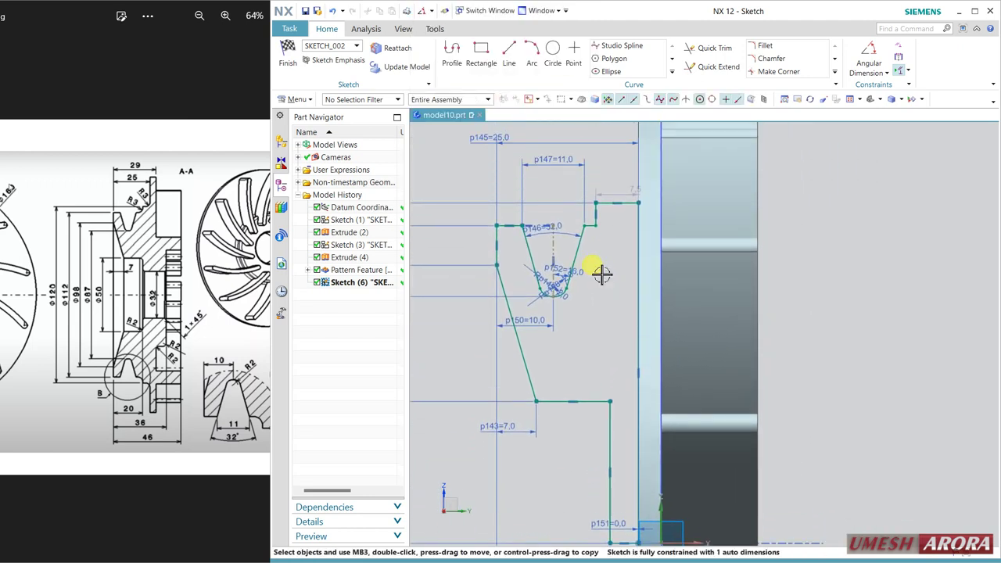
{"action": "scroll", "coordinate": [618, 194], "scroll_direction": "up", "scroll_amount": 1}
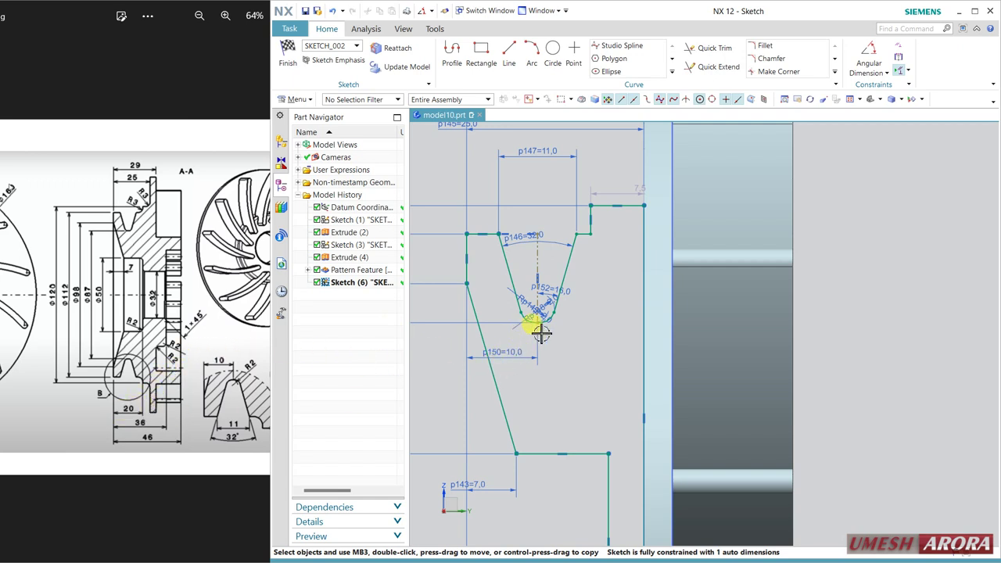
{"action": "scroll", "coordinate": [600, 344], "scroll_direction": "down", "scroll_amount": 2}
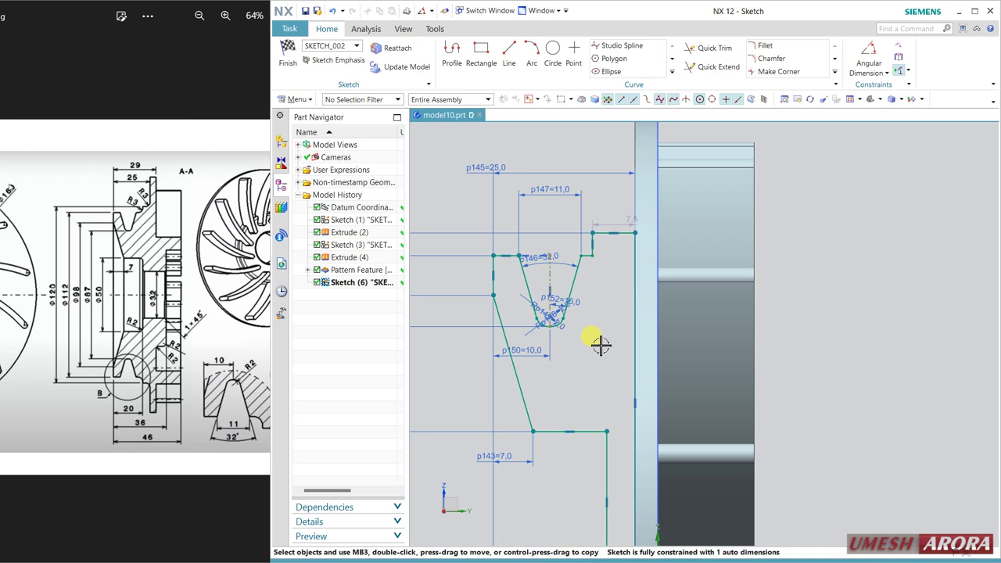
{"action": "middle_click_drag", "start_coordinate": [599, 344], "coordinate": [588, 266], "text": "shift"}
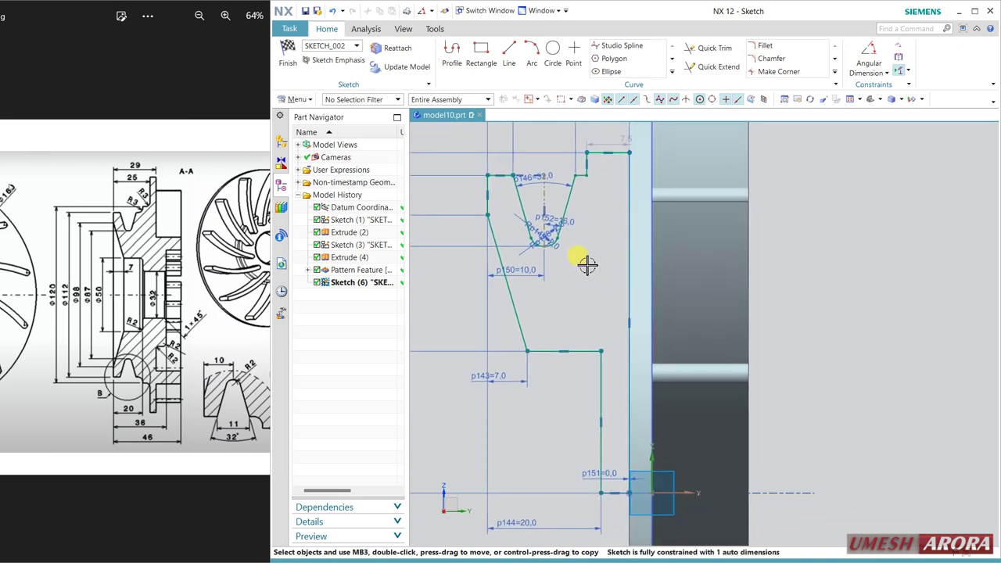
{"action": "left_click", "coordinate": [588, 164]}
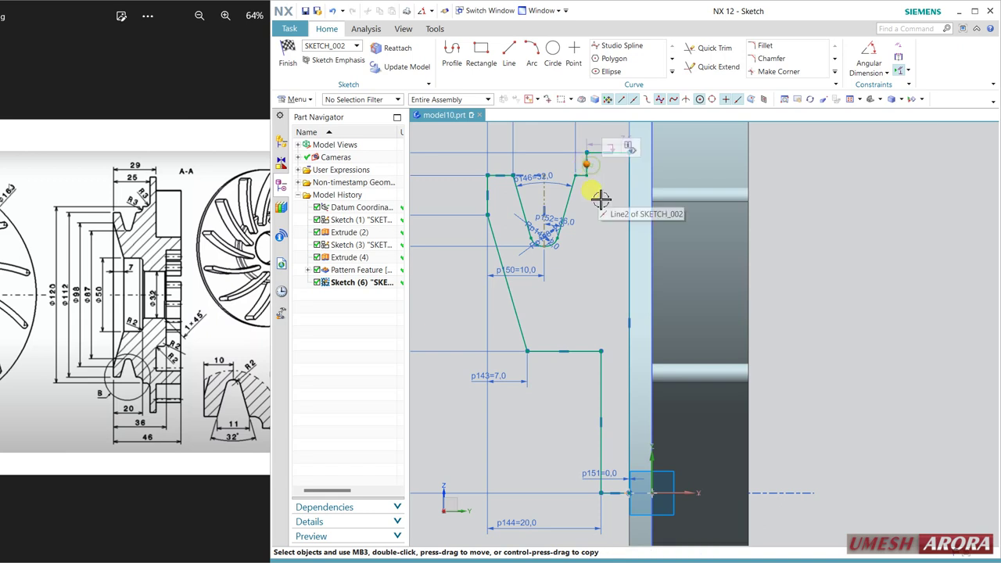
{"action": "left_click", "coordinate": [601, 375]}
{"action": "left_click", "coordinate": [617, 356]}
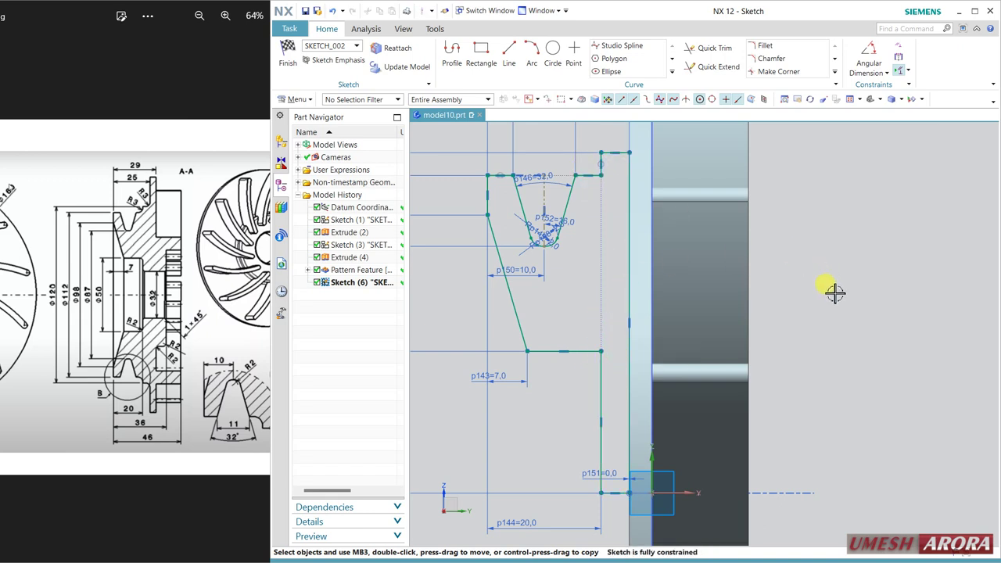
Step: Finish the hub section sketch and return to the 3D model
{"action": "scroll", "coordinate": [836, 289], "scroll_direction": "down", "scroll_amount": 2}
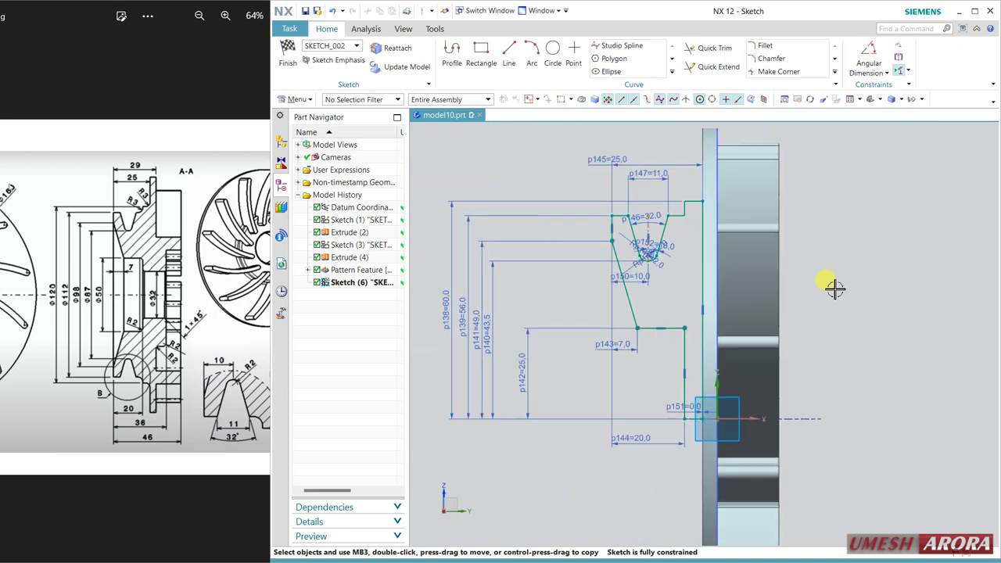
{"action": "left_click", "coordinate": [287, 55]}
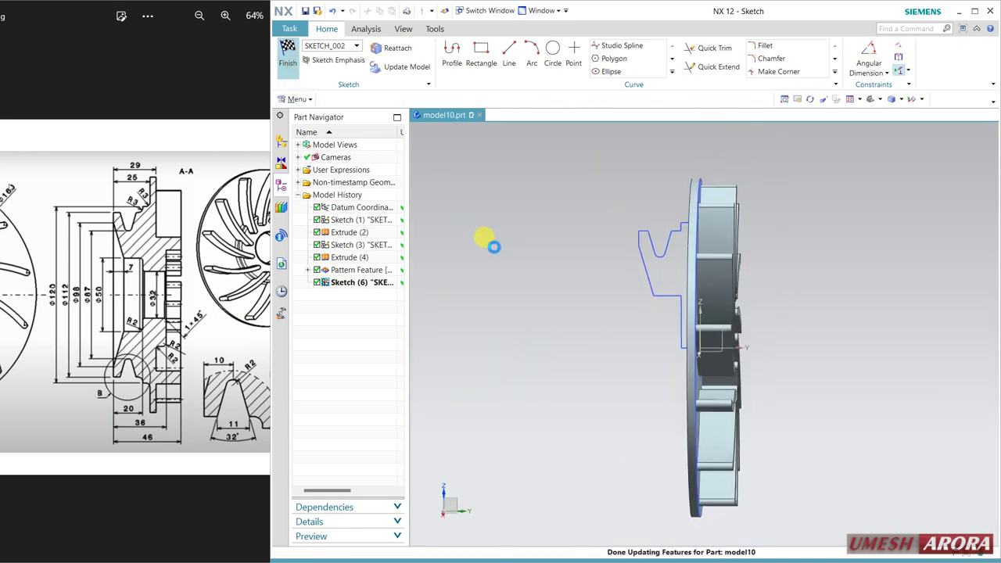
{"action": "mouse_move", "coordinate": [563, 311]}
{"action": "middle_mouse_down"}
{"action": "mouse_move", "coordinate": [579, 319]}
{"action": "mouse_move", "coordinate": [563, 267]}
{"action": "middle_mouse_up"}
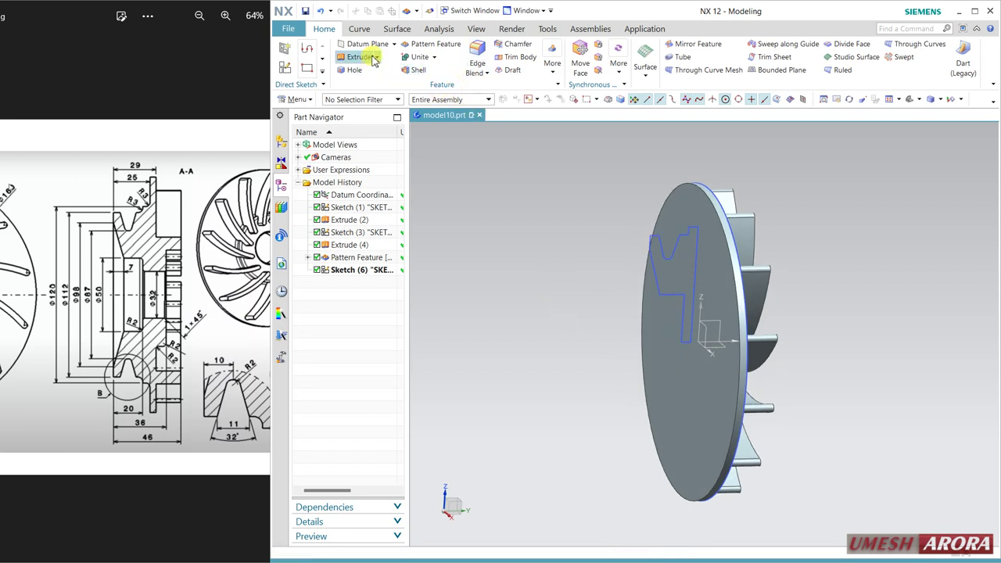
Step: Revolve the connected hub section profile 360 degrees about the Y axis and unite it with the disc
{"action": "left_click", "coordinate": [364, 84]}
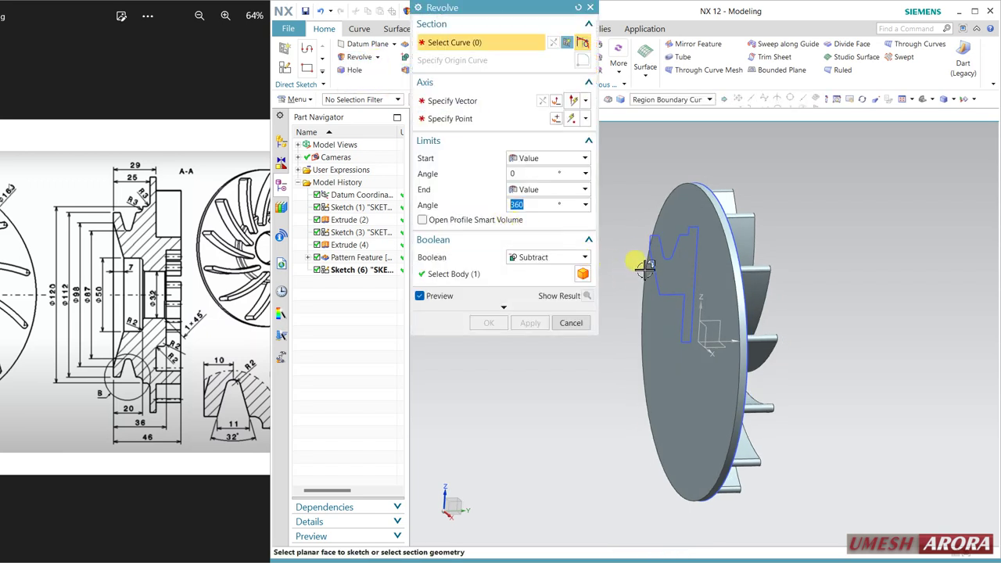
{"action": "scroll", "coordinate": [640, 244], "scroll_direction": "up", "scroll_amount": 2}
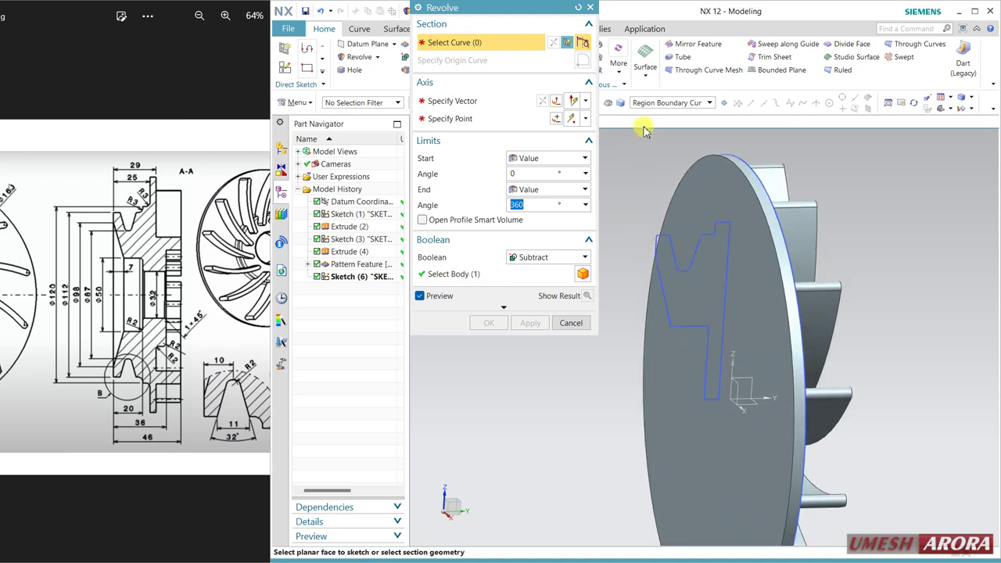
{"action": "left_click", "coordinate": [648, 102]}
{"action": "left_click", "coordinate": [649, 126]}
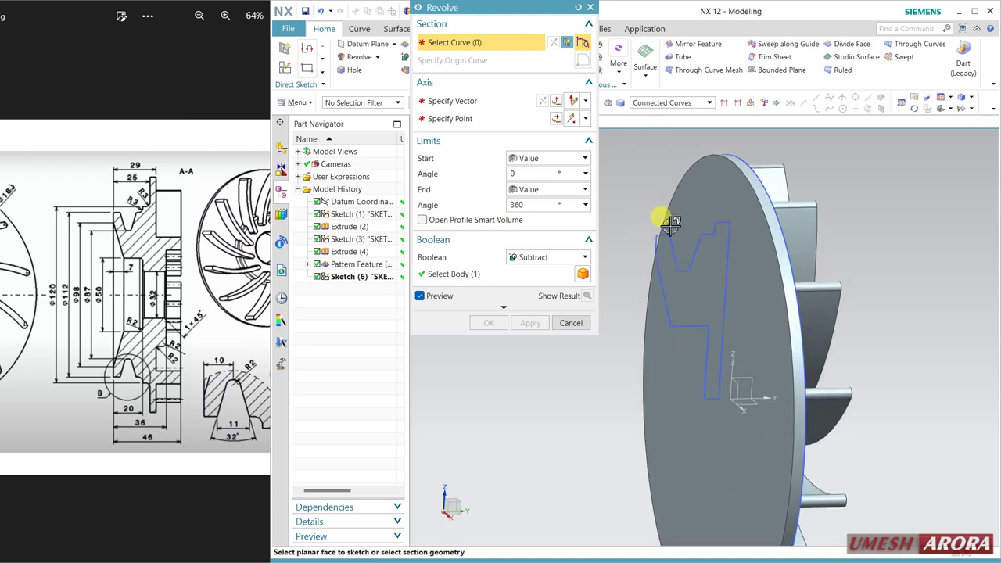
{"action": "left_click", "coordinate": [655, 236]}
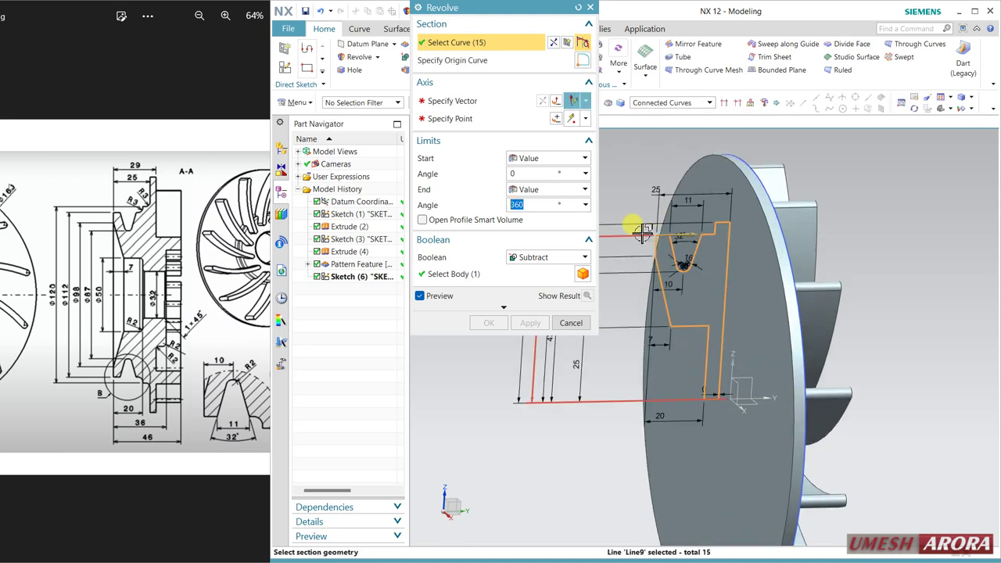
{"action": "left_click", "coordinate": [447, 101]}
{"action": "left_click", "coordinate": [758, 398]}
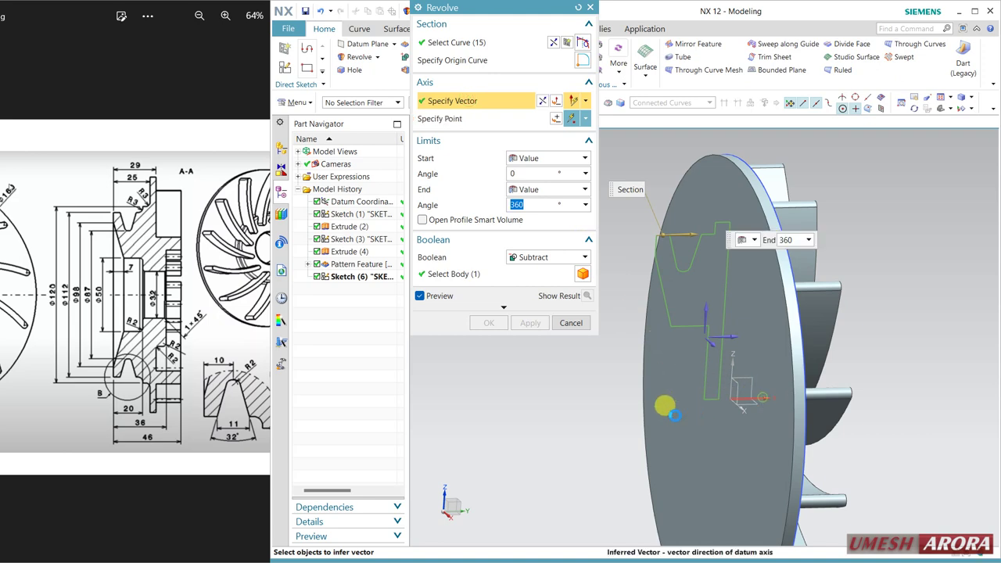
{"action": "left_click", "coordinate": [548, 258]}
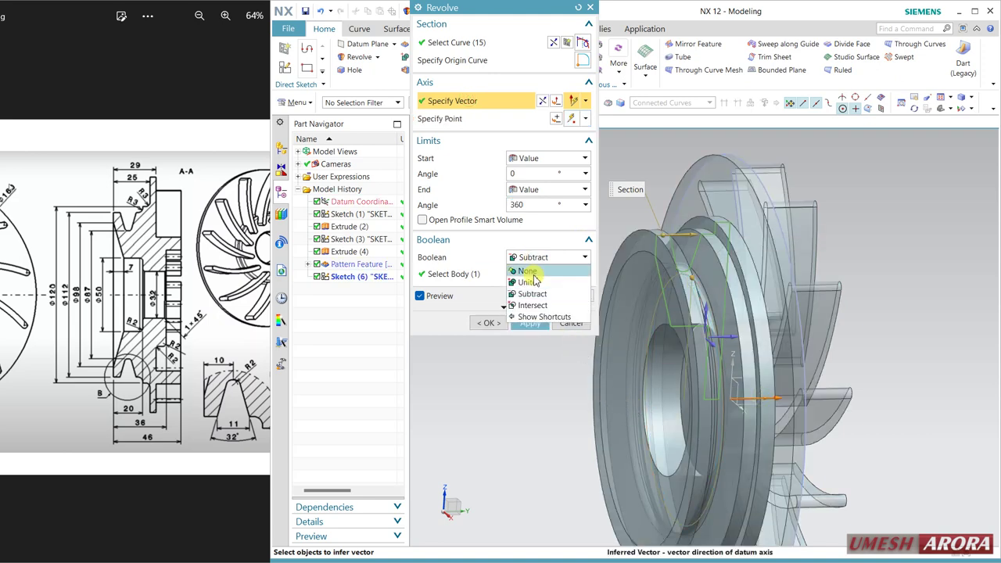
{"action": "left_click", "coordinate": [534, 282]}
{"action": "left_click", "coordinate": [479, 322]}
Step: Apply 3 mm edge blends to the corner between the disc and the hub shoulder and to the adjacent hub step corner
{"action": "middle_click_drag", "start_coordinate": [496, 365], "coordinate": [570, 305]}
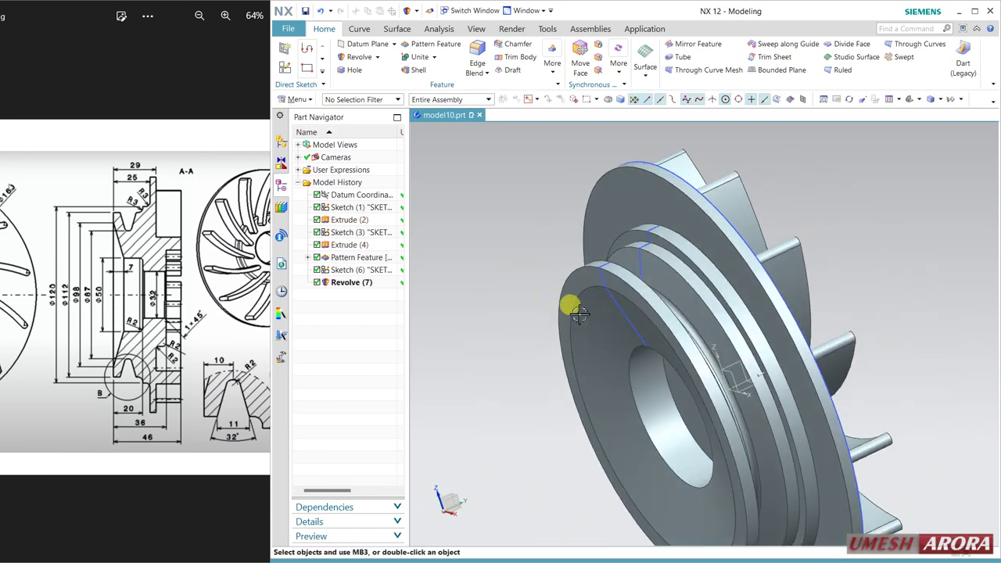
{"action": "left_click", "coordinate": [477, 52]}
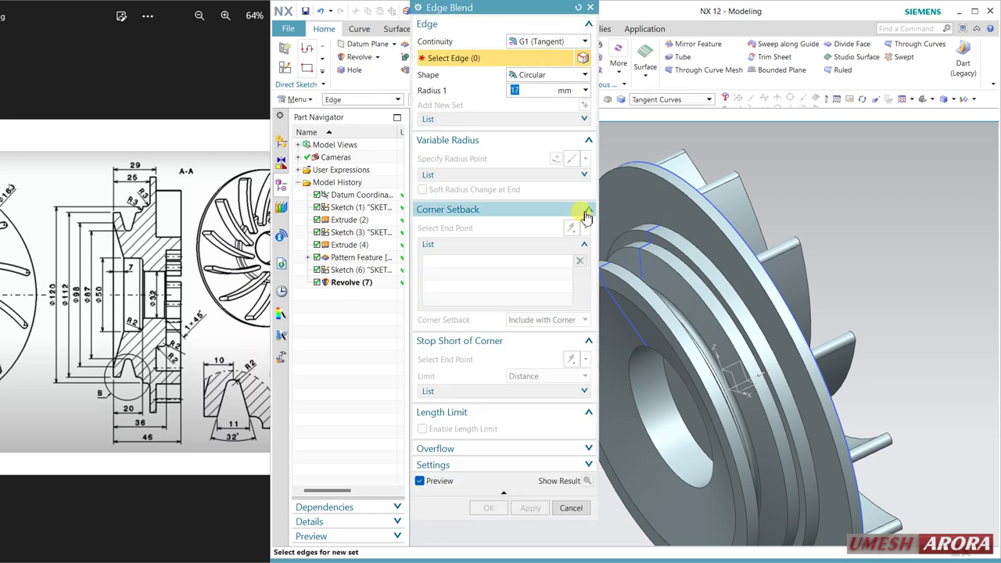
{"action": "left_click", "coordinate": [684, 239]}
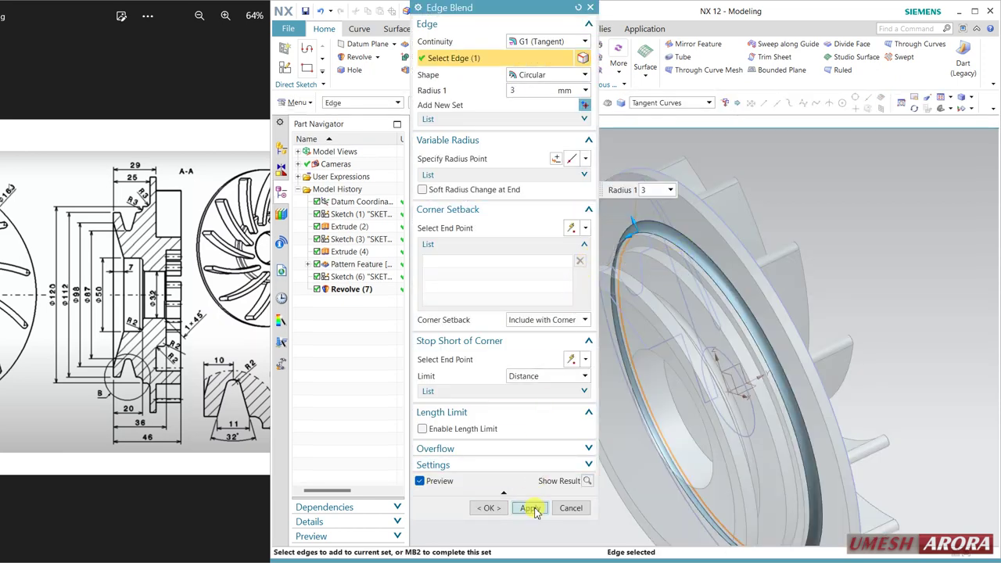
{"action": "left_click", "coordinate": [532, 509]}
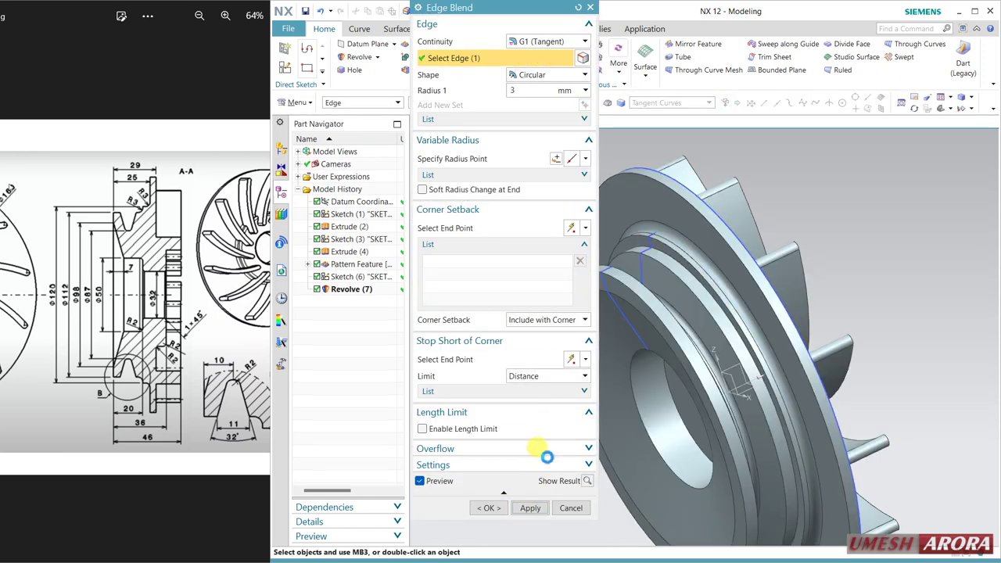
{"action": "left_click", "coordinate": [676, 261]}
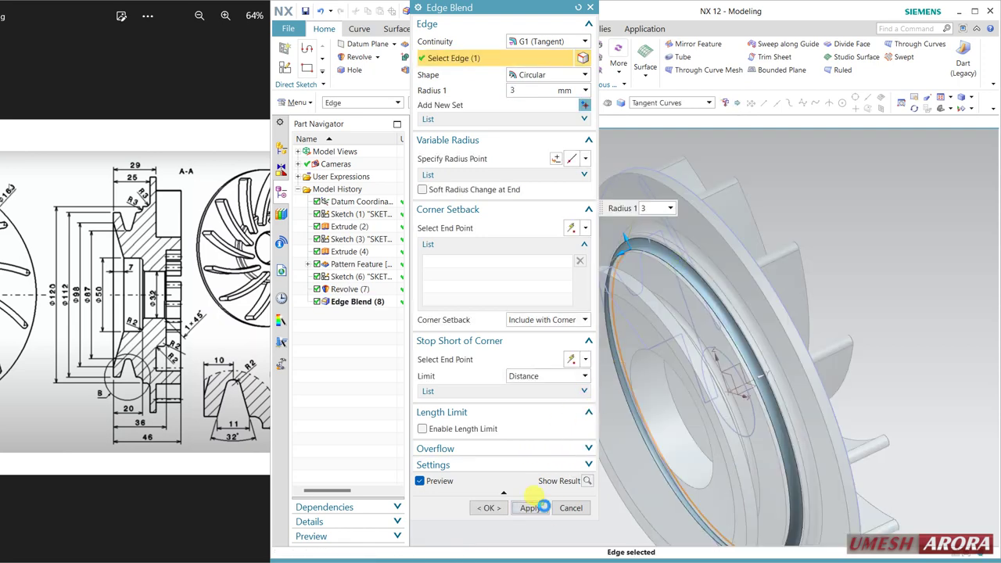
{"action": "left_click", "coordinate": [543, 508]}
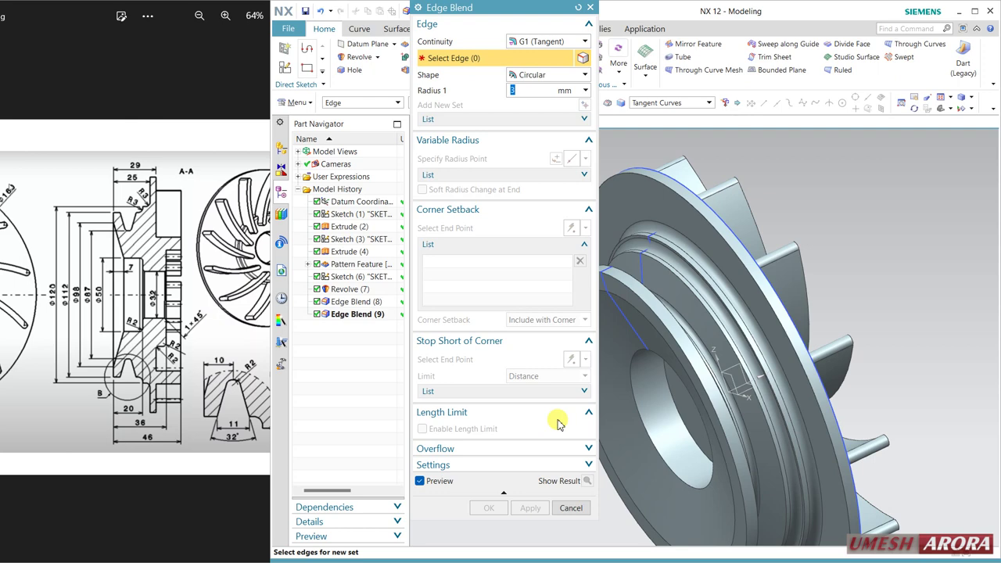
{"action": "left_click", "coordinate": [566, 509]}
Step: Create a sketch on the disc's vane-side face, using the datum X axis as the horizontal reference
{"action": "scroll", "coordinate": [648, 338], "scroll_direction": "down", "scroll_amount": 2}
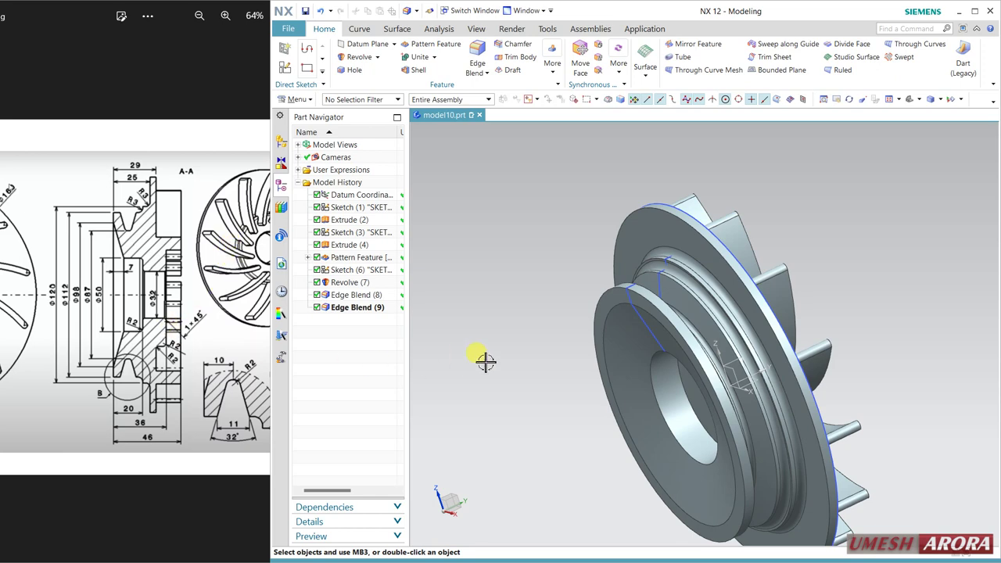
{"action": "middle_click_drag", "start_coordinate": [555, 345], "coordinate": [563, 277]}
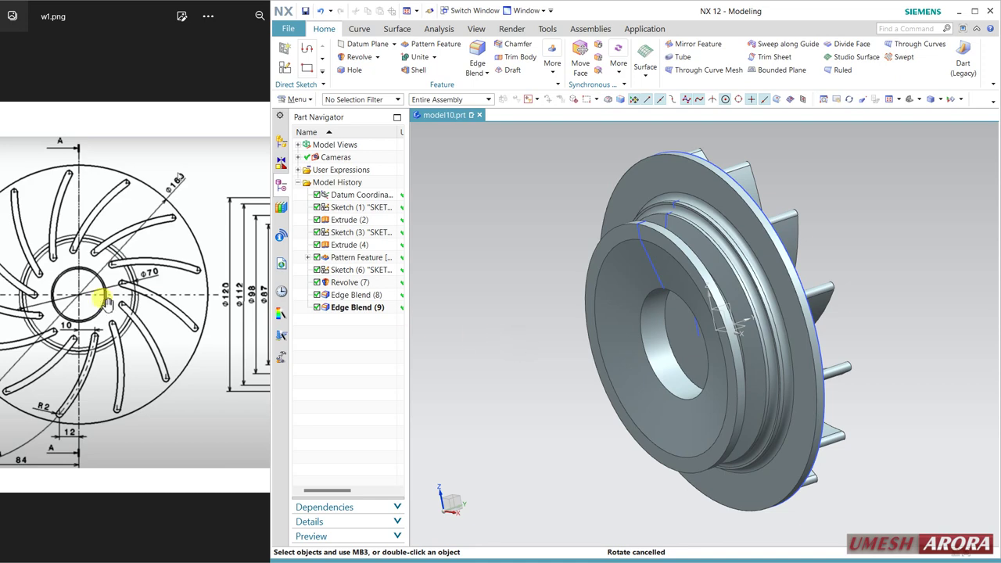
{"action": "left_click", "coordinate": [104, 304]}
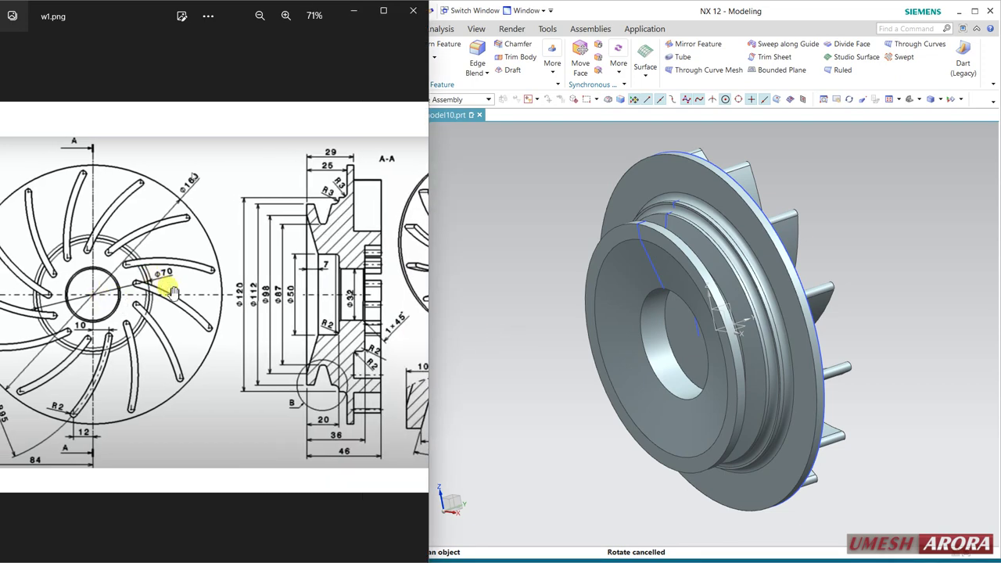
{"action": "left_click", "coordinate": [521, 284]}
{"action": "middle_click_drag", "start_coordinate": [521, 284], "coordinate": [458, 296]}
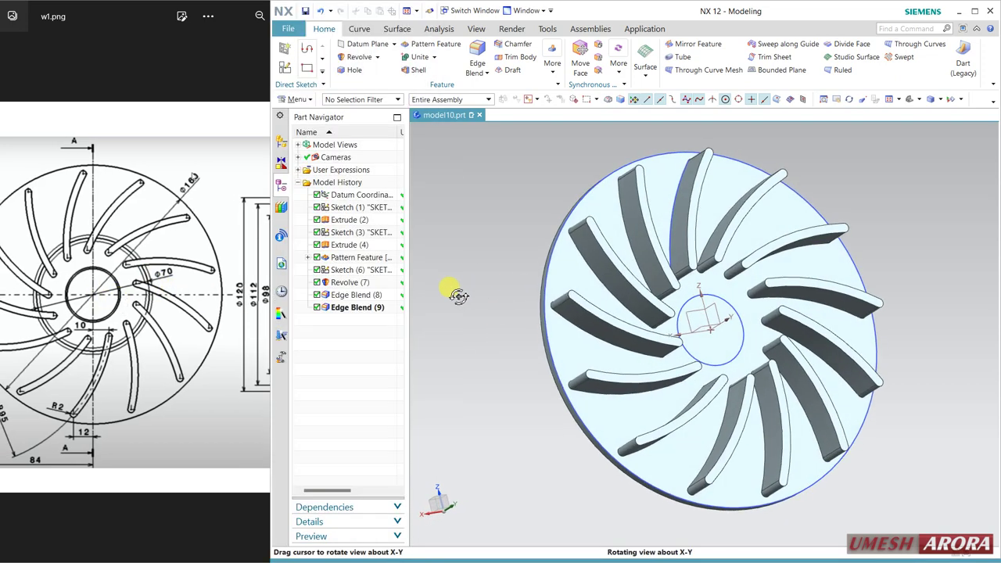
{"action": "left_click", "coordinate": [285, 67]}
{"action": "left_click", "coordinate": [713, 277]}
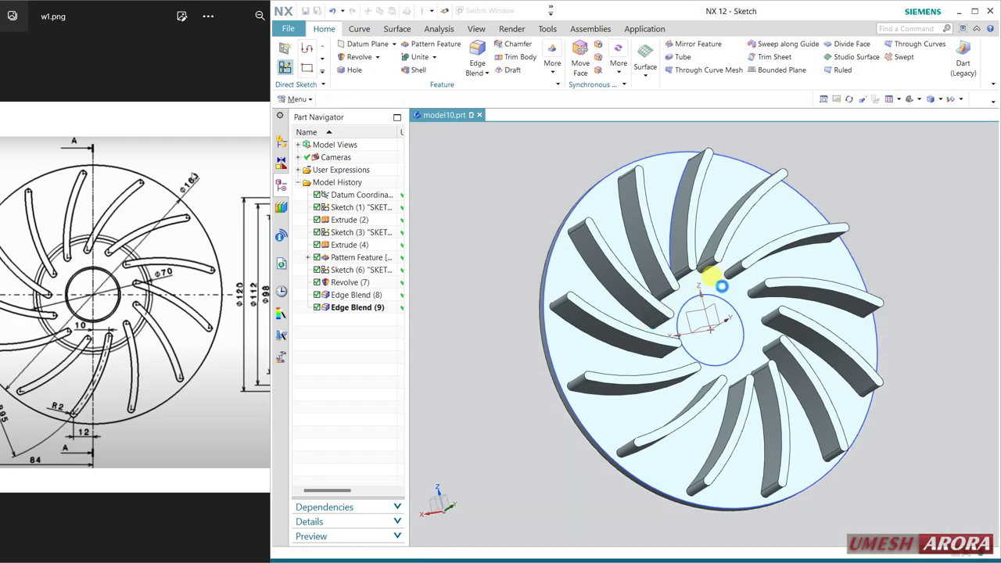
{"action": "left_click", "coordinate": [710, 277]}
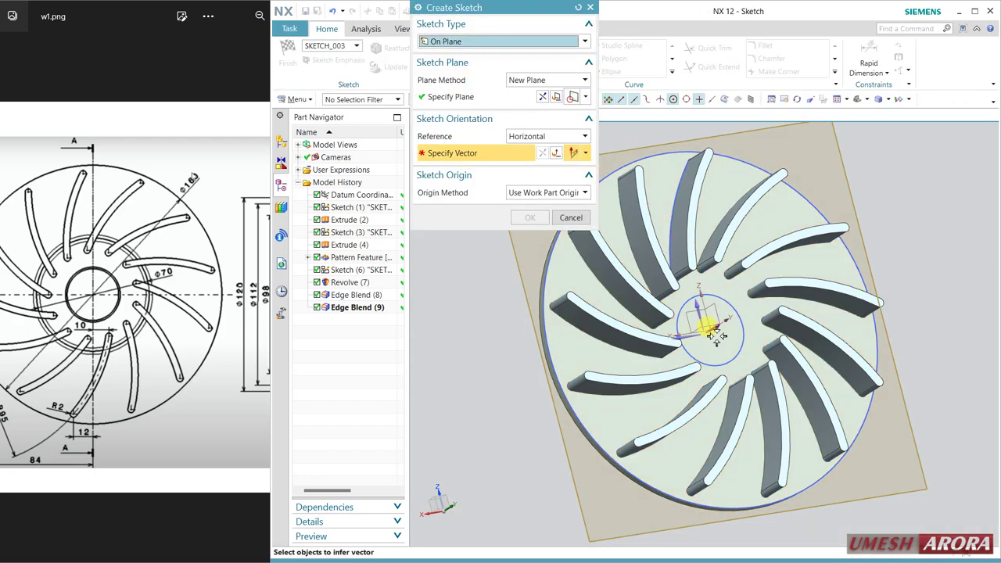
{"action": "left_click", "coordinate": [686, 338]}
{"action": "middle_click", "coordinate": [692, 317]}
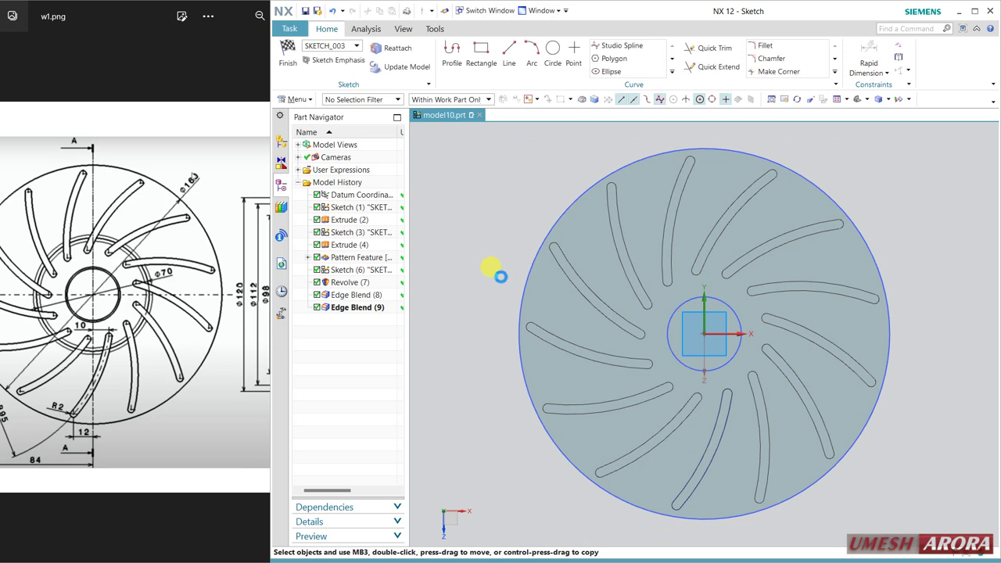
Step: Sketch a 70 mm diameter circle centred on the origin and finish the sketch
{"action": "left_click", "coordinate": [552, 50]}
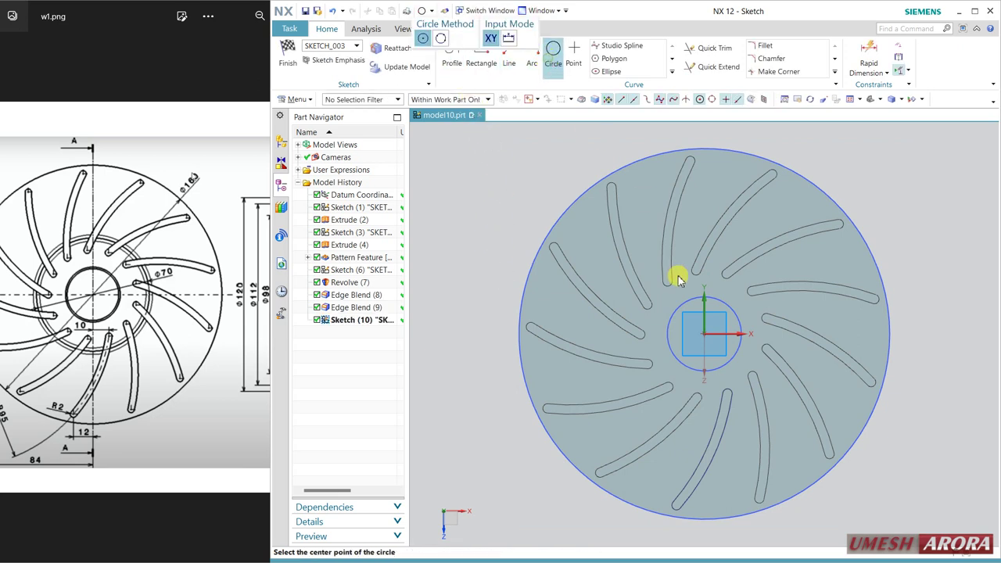
{"action": "left_click", "coordinate": [705, 335]}
{"action": "type", "text": "70"}
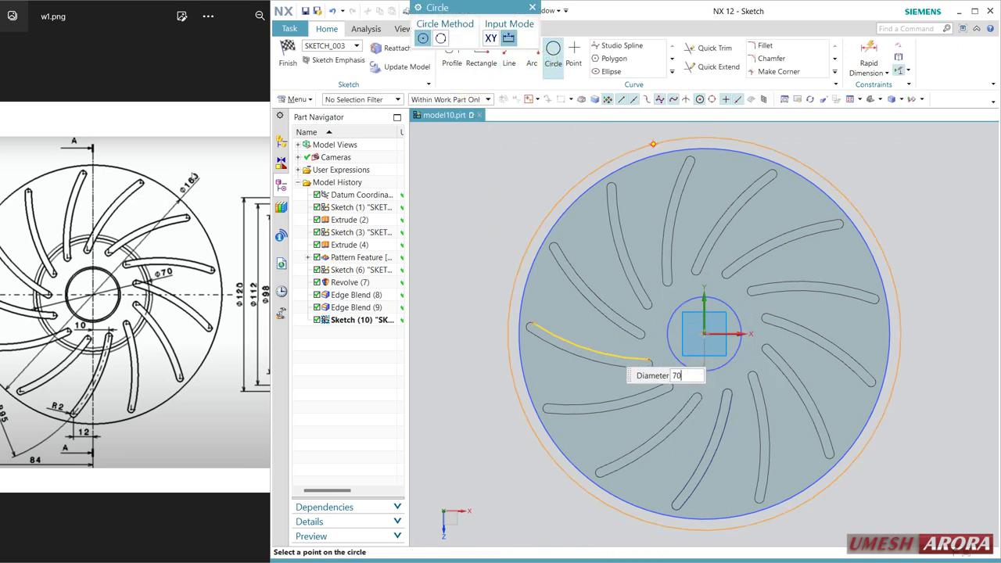
{"action": "key", "text": "Return"}
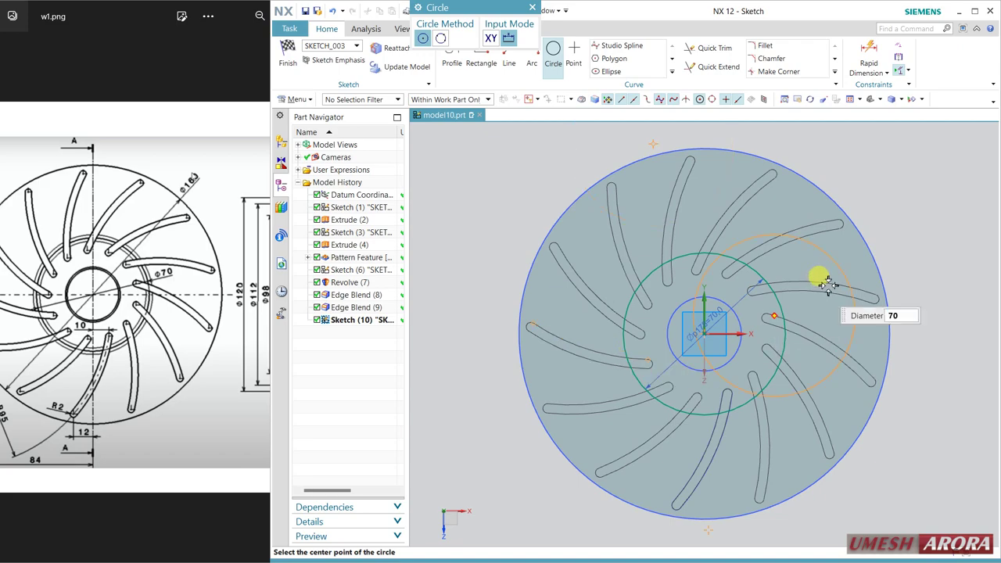
{"action": "key", "text": "Escape"}
{"action": "left_click", "coordinate": [286, 61]}
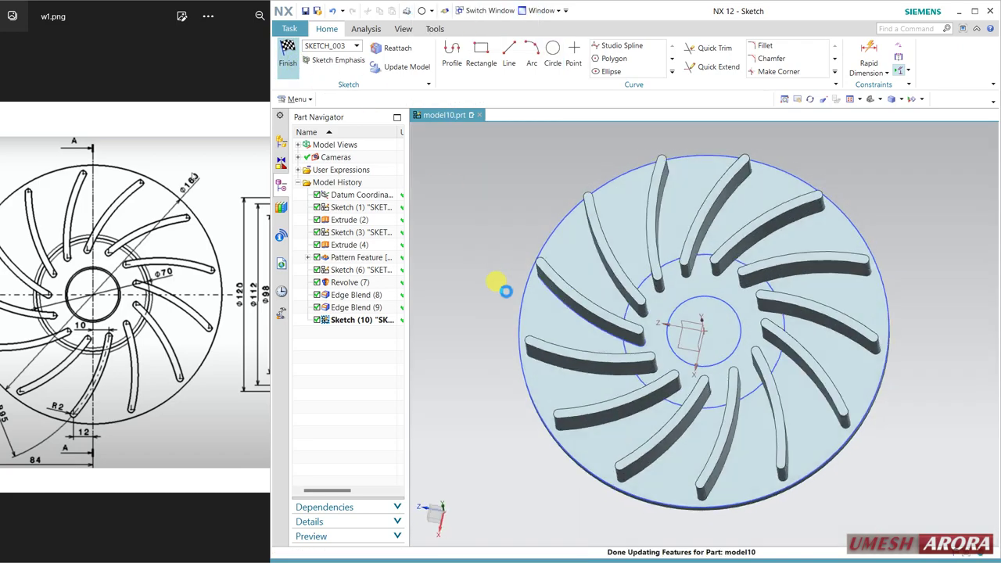
Step: Extrude the 70 mm circle 7 mm from the disc's face towards the vanes as a boss
{"action": "middle_click_drag", "start_coordinate": [514, 364], "coordinate": [492, 331]}
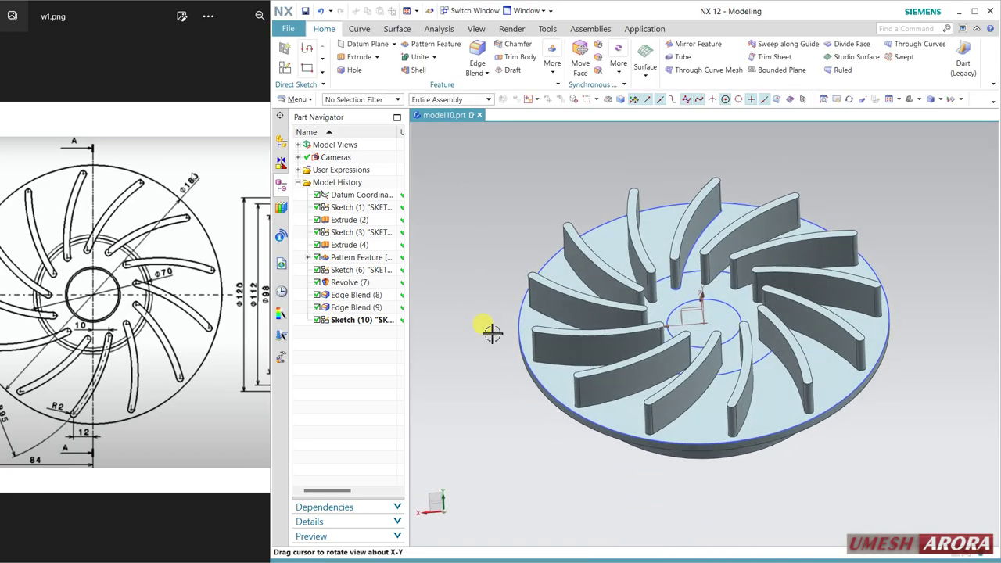
{"action": "left_click", "coordinate": [729, 376]}
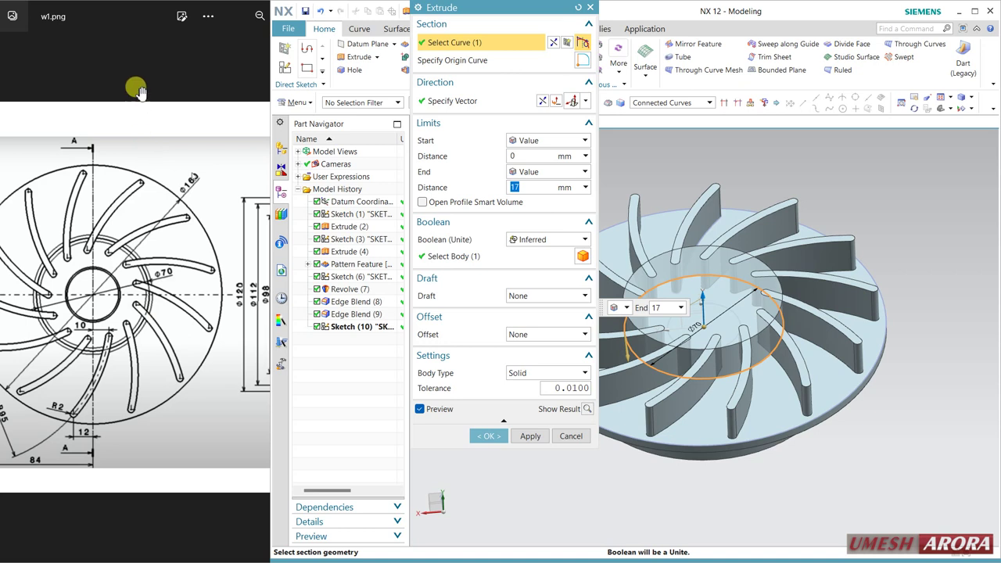
{"action": "left_click", "coordinate": [141, 15]}
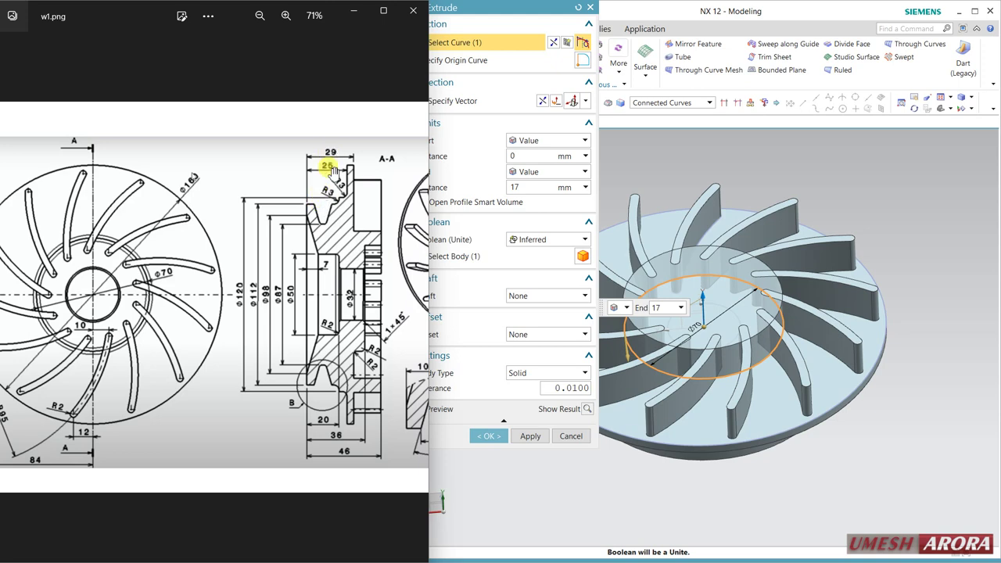
{"action": "left_click", "coordinate": [523, 188]}
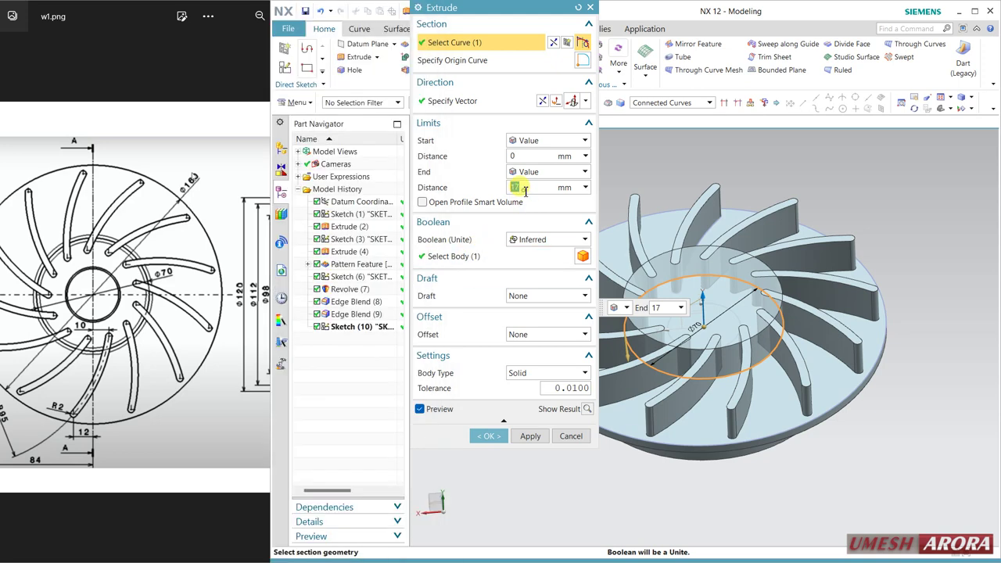
{"action": "type", "text": "7"}
{"action": "key", "text": "Return"}
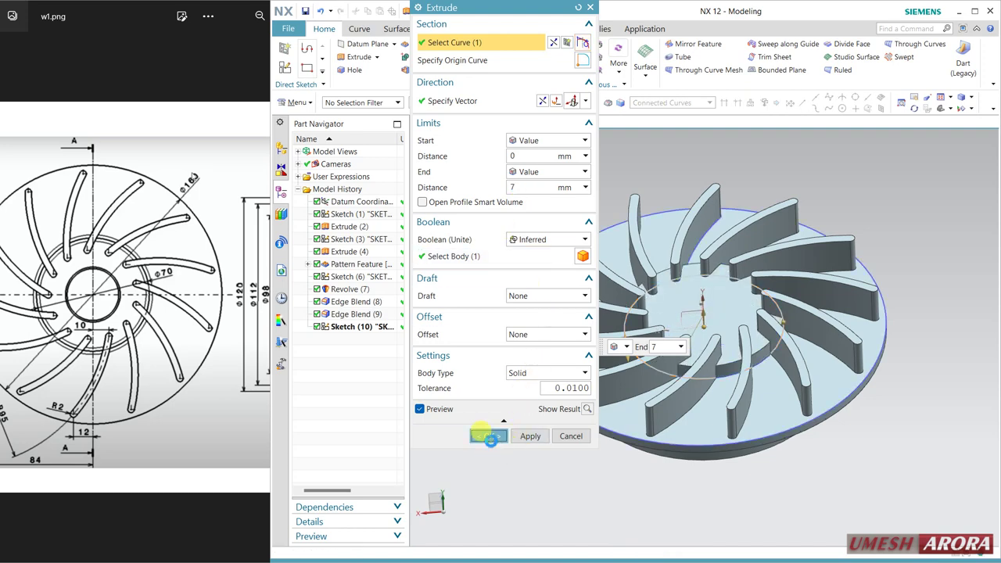
{"action": "left_click", "coordinate": [487, 439]}
Step: Maximize the modelling window and reorder the 70 mm circle sketch and its boss extrude ahead of the vane pattern in the model history
{"action": "middle_click_drag", "start_coordinate": [532, 462], "coordinate": [552, 444]}
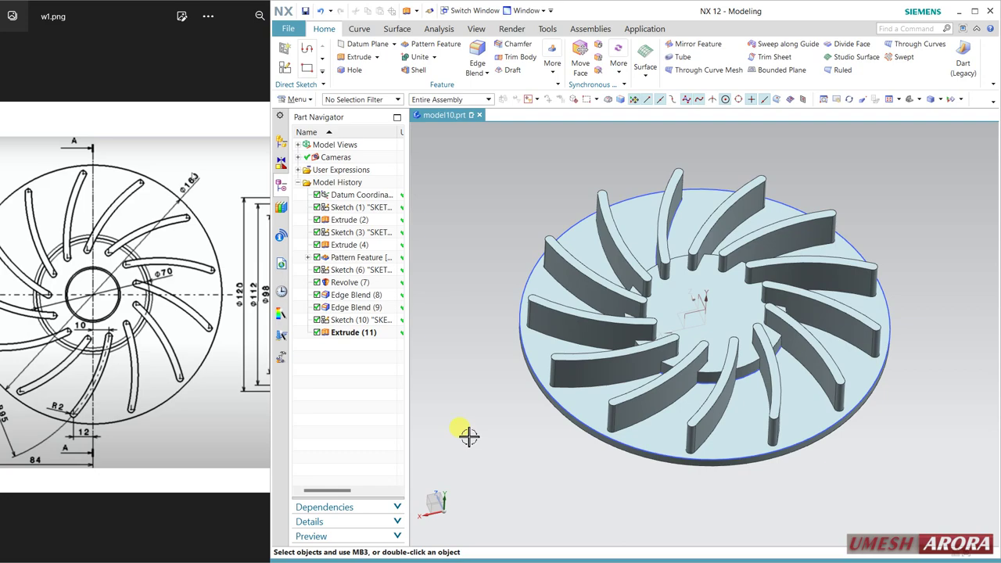
{"action": "left_click", "coordinate": [974, 12]}
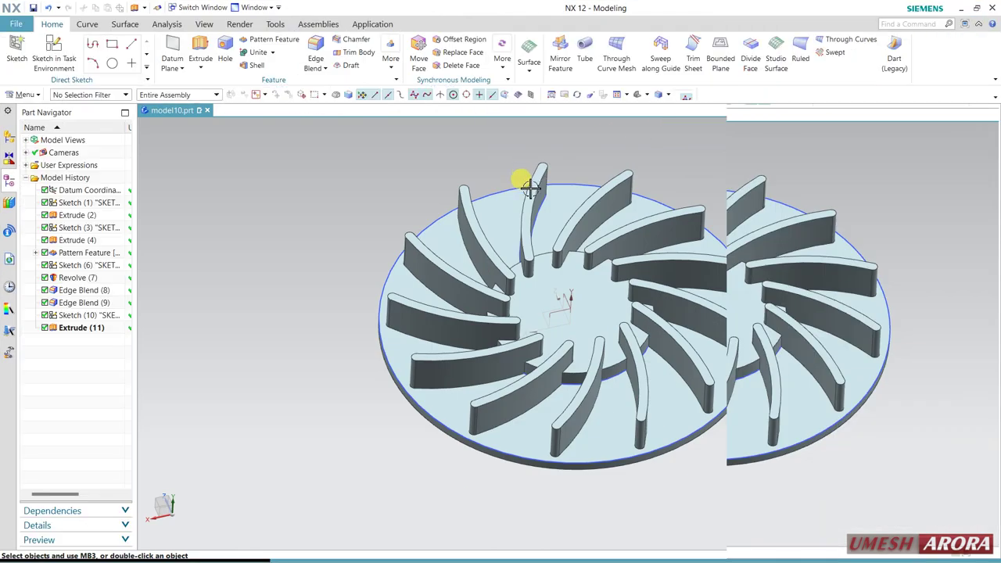
{"action": "middle_click_drag", "start_coordinate": [323, 367], "coordinate": [310, 373]}
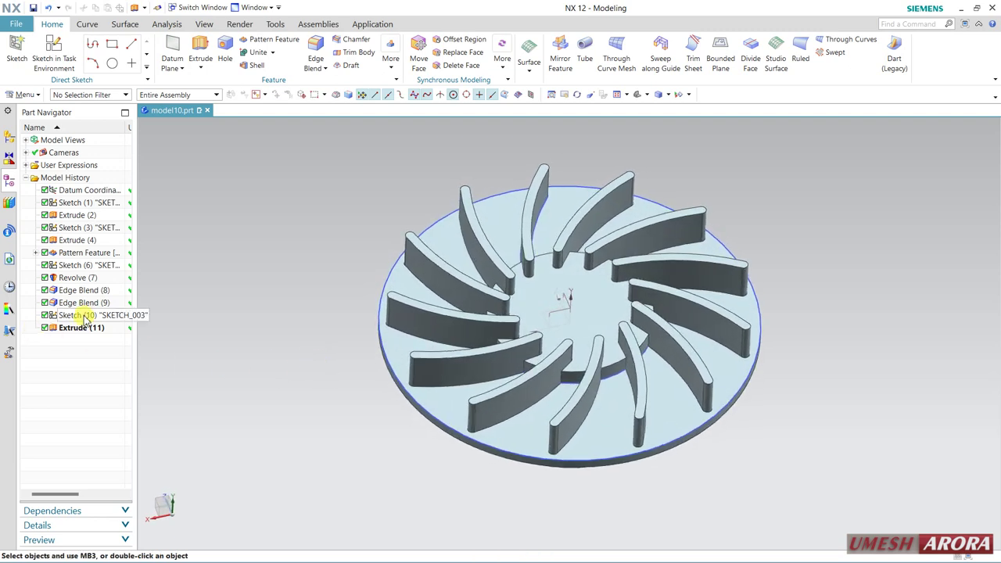
{"action": "left_click", "coordinate": [76, 241]}
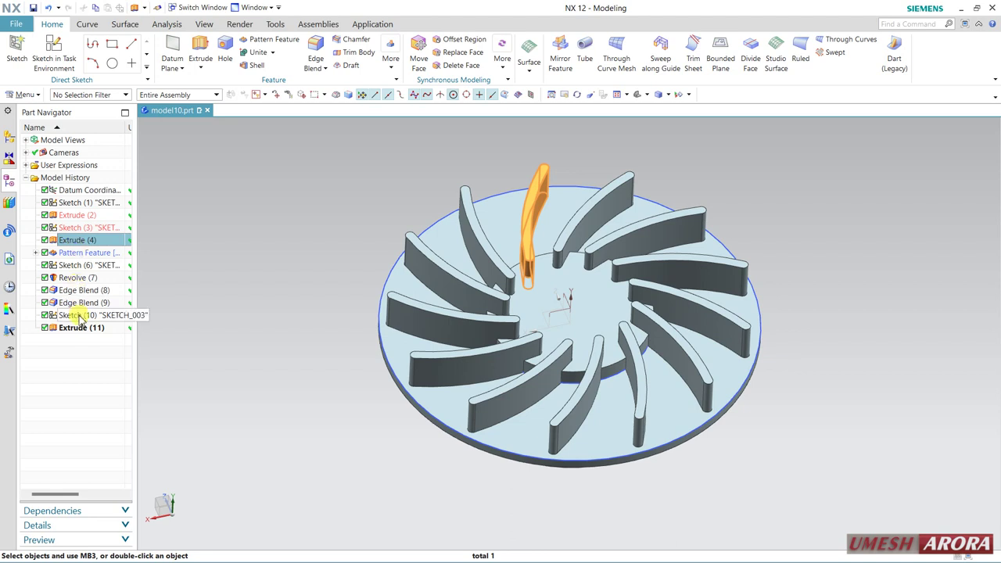
{"action": "left_click_drag", "start_coordinate": [80, 316], "coordinate": [76, 235]}
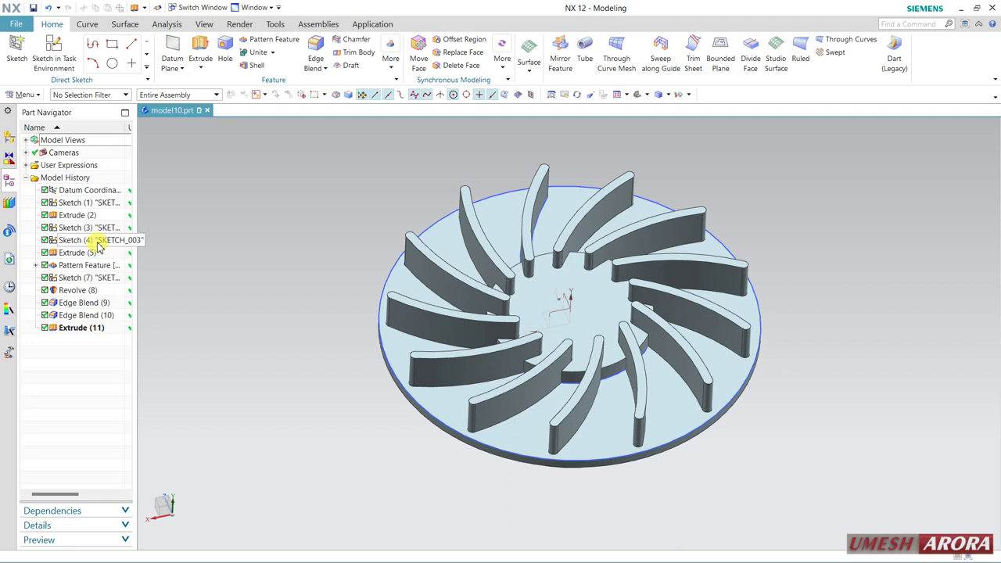
{"action": "left_click", "coordinate": [78, 328]}
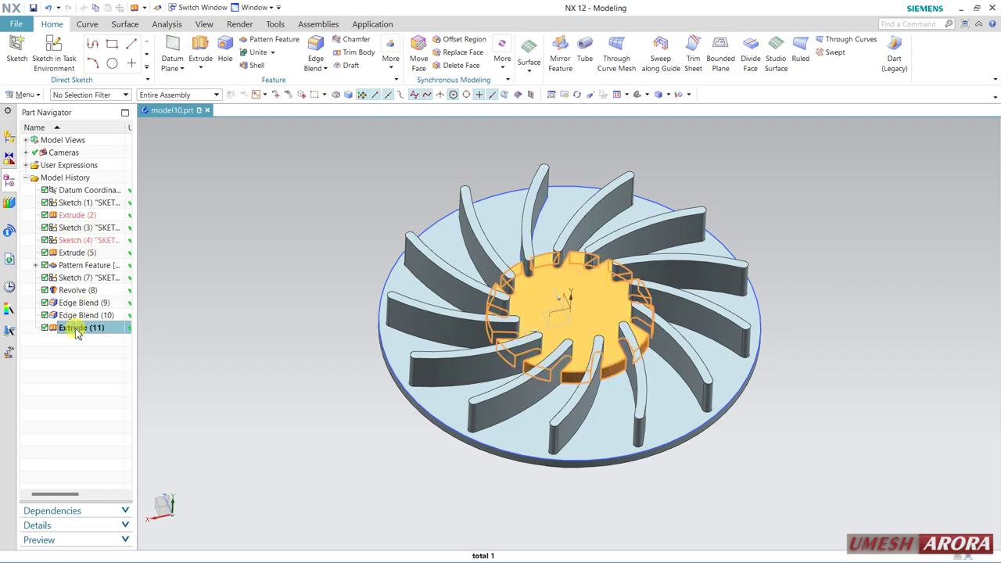
{"action": "left_click_drag", "start_coordinate": [78, 333], "coordinate": [72, 253]}
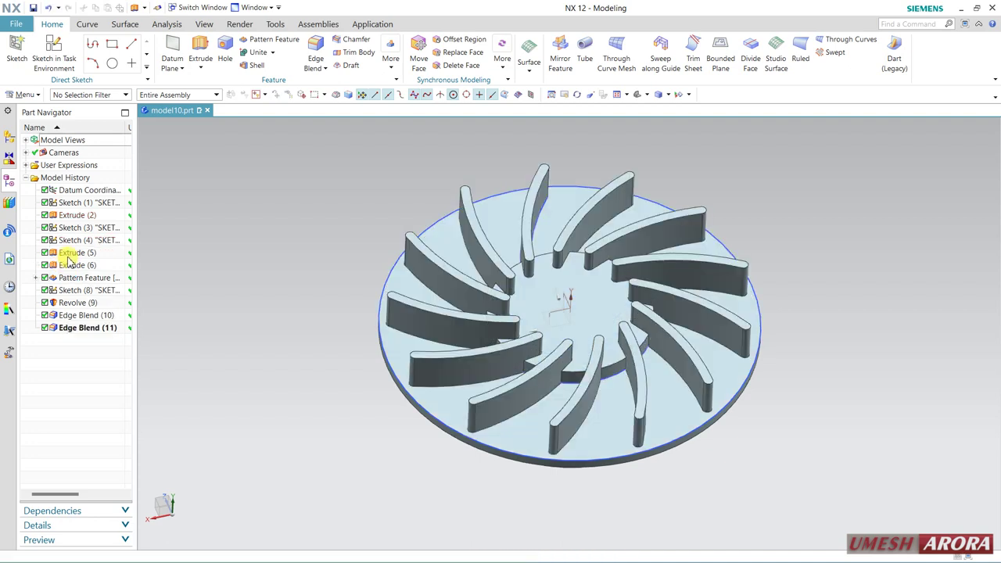
Step: Suppress the vane extrude and every feature after it in the model history, leaving the disc and boss active
{"action": "left_click", "coordinate": [71, 266]}
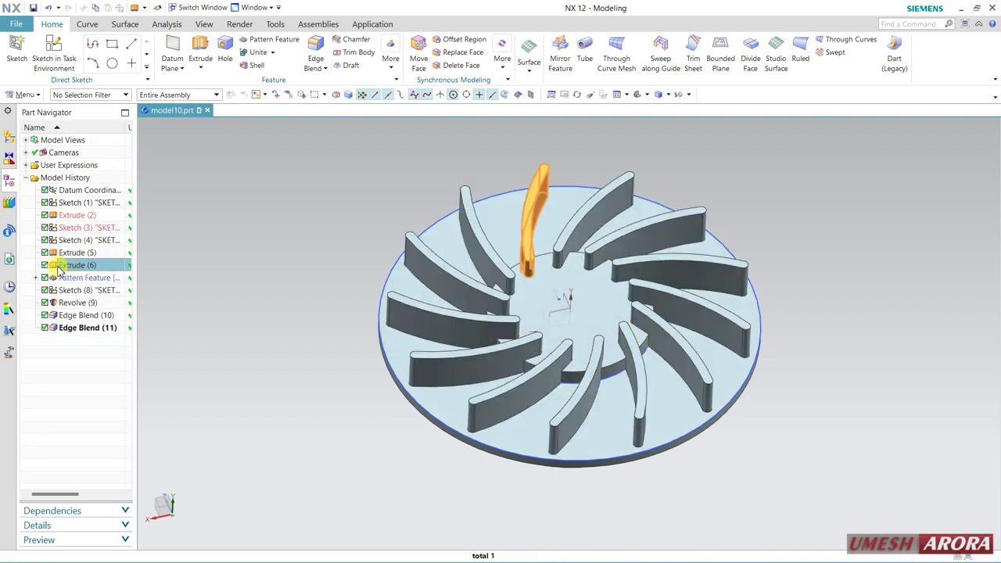
{"action": "left_click", "coordinate": [80, 330], "text": "shift"}
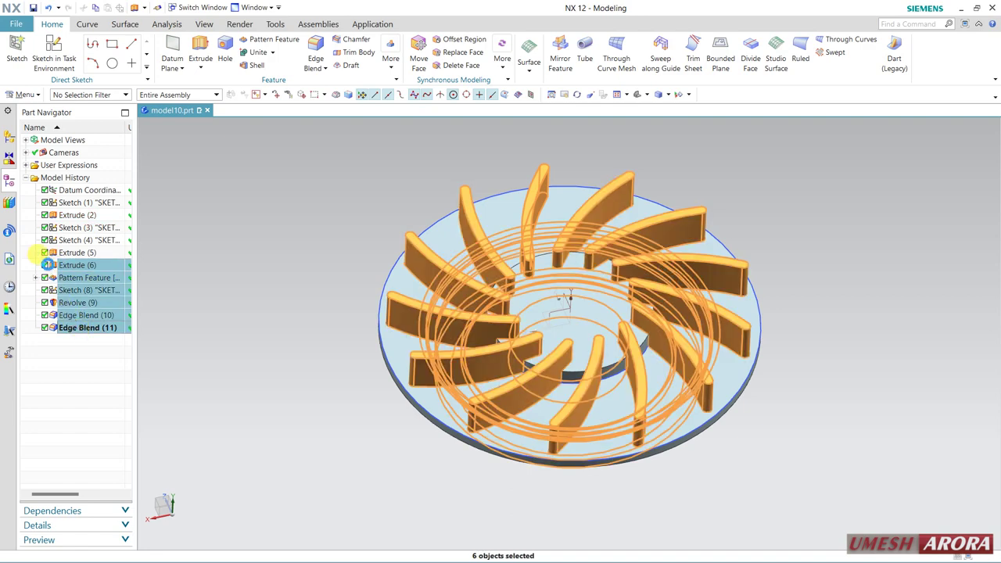
{"action": "left_click", "coordinate": [45, 265]}
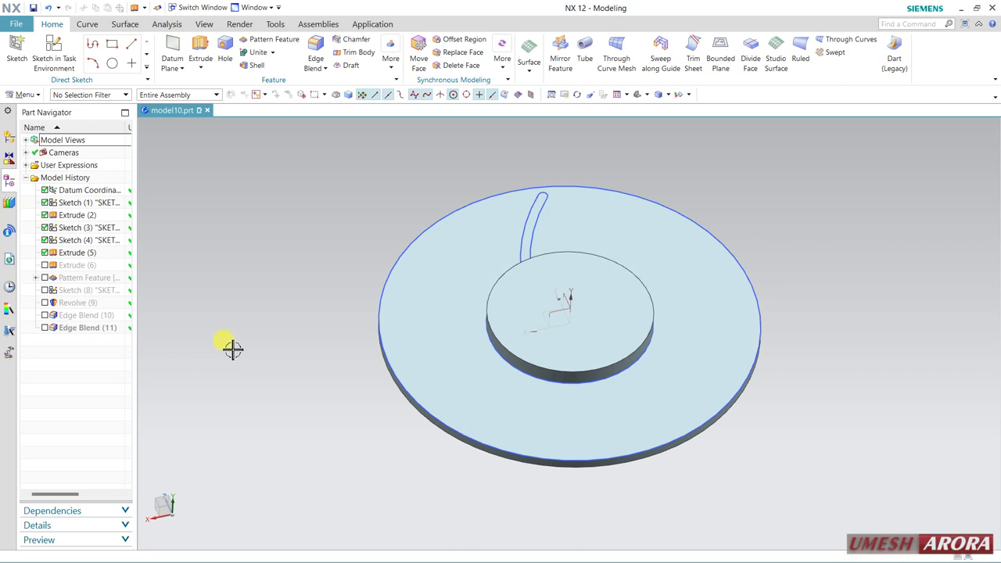
Step: Apply a 2 mm edge blend to the base and outer rim edges of the 70 mm boss
{"action": "middle_click_drag", "start_coordinate": [233, 349], "coordinate": [239, 340]}
{"action": "left_click", "coordinate": [316, 58]}
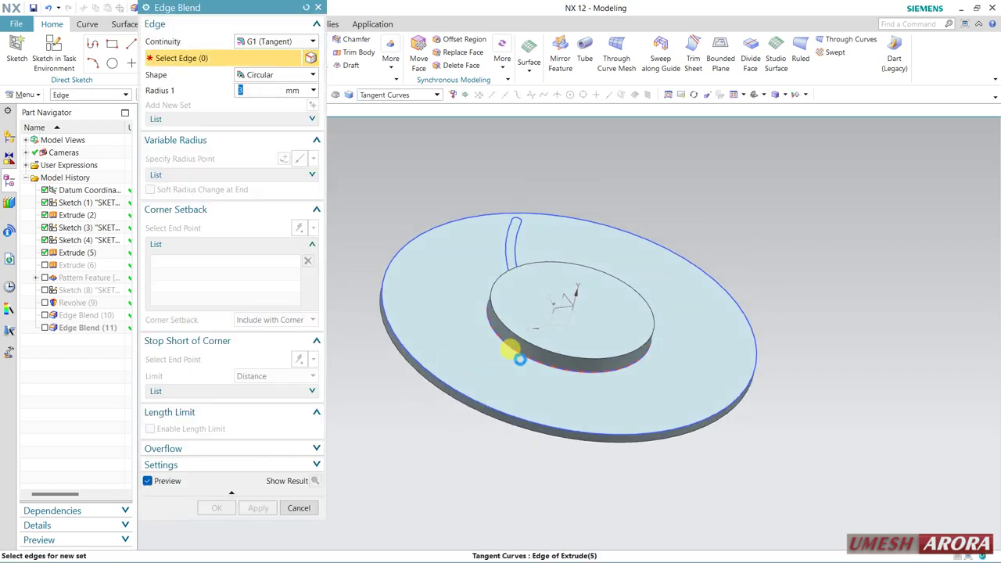
{"action": "left_click", "coordinate": [519, 358]}
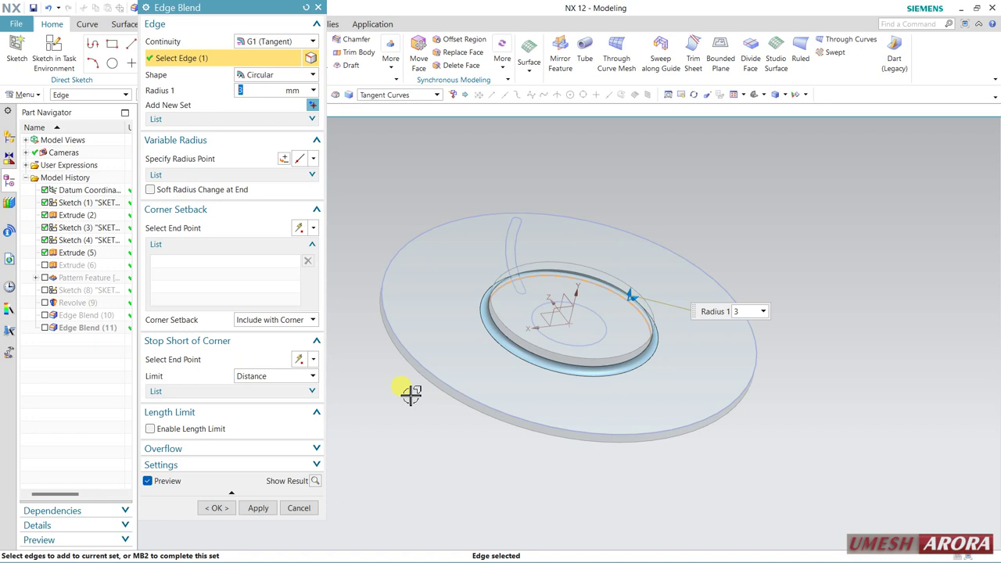
{"action": "left_click", "coordinate": [505, 318]}
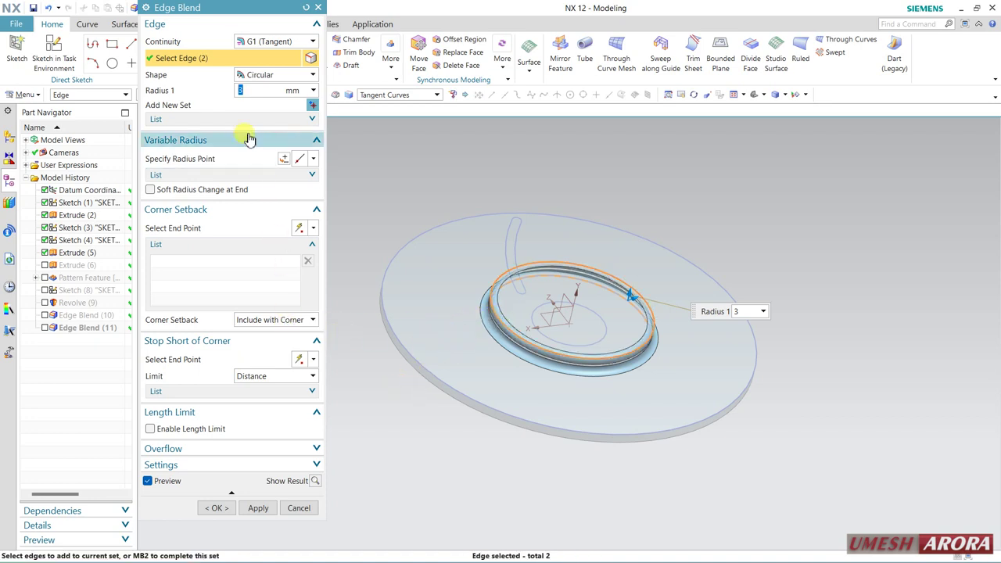
{"action": "type", "text": "2"}
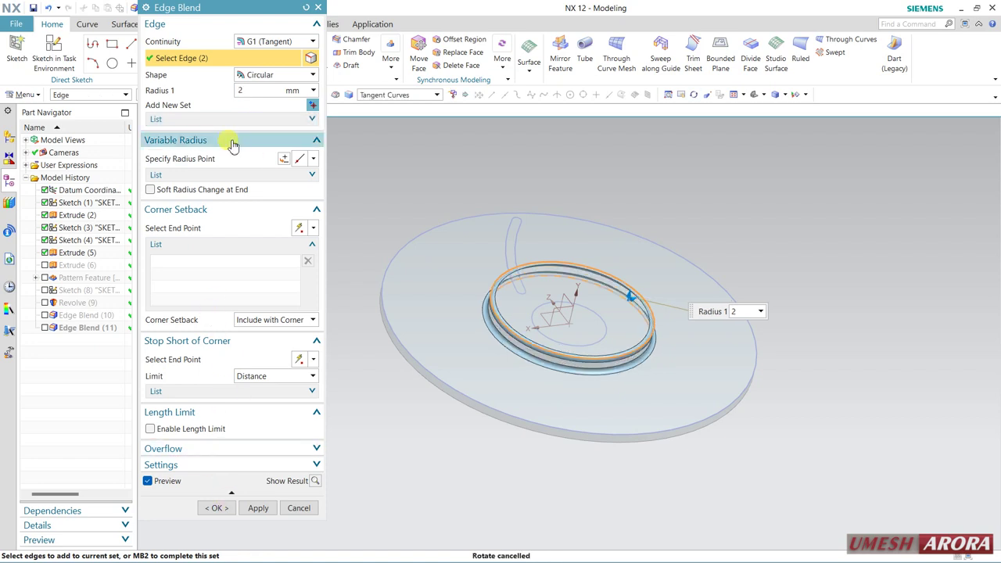
{"action": "left_click", "coordinate": [218, 508]}
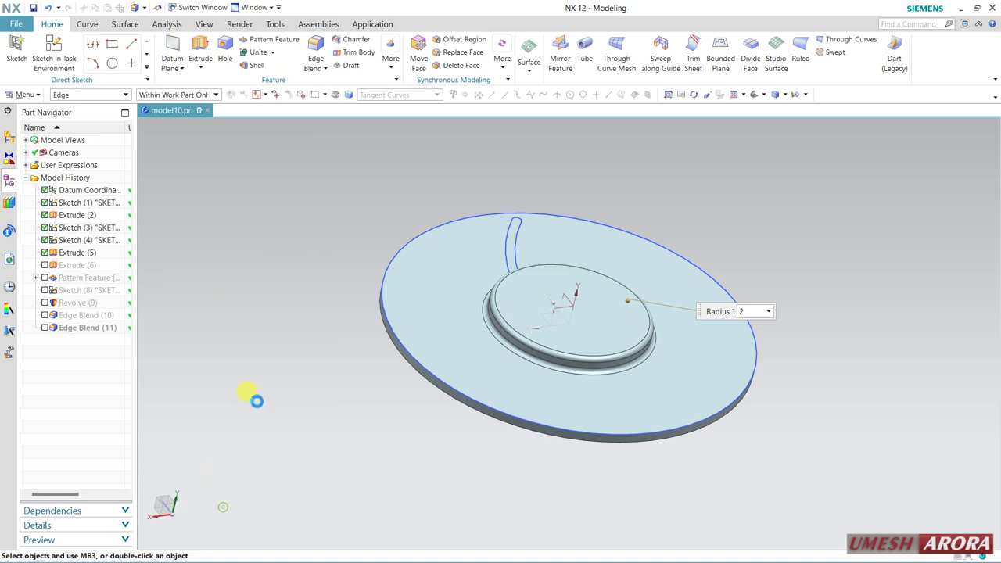
Step: Unsuppress the vane, pattern, hub sketch, revolve and hub blend features, and reorder the boss blend directly after the boss extrude
{"action": "left_click", "coordinate": [46, 266]}
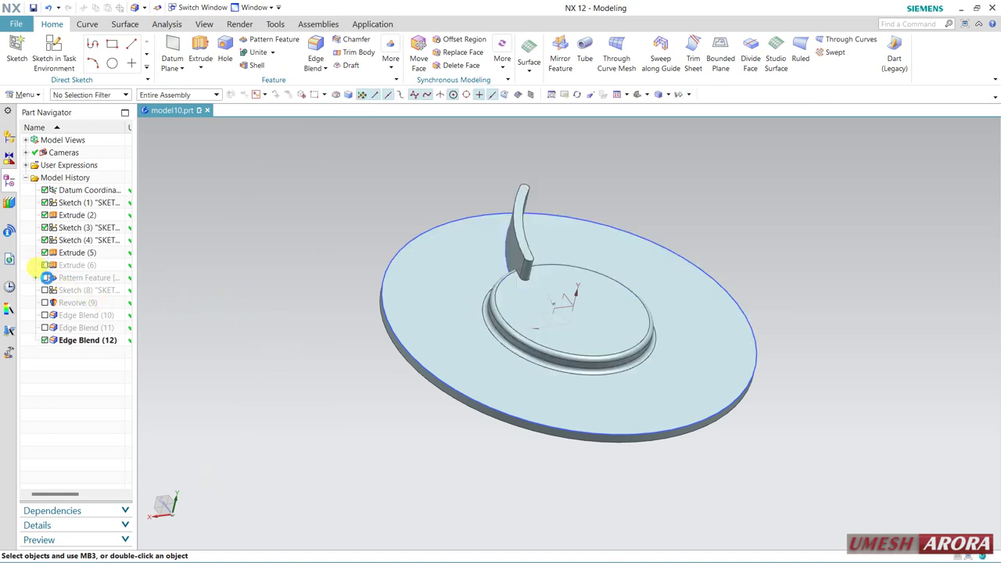
{"action": "left_click", "coordinate": [45, 278]}
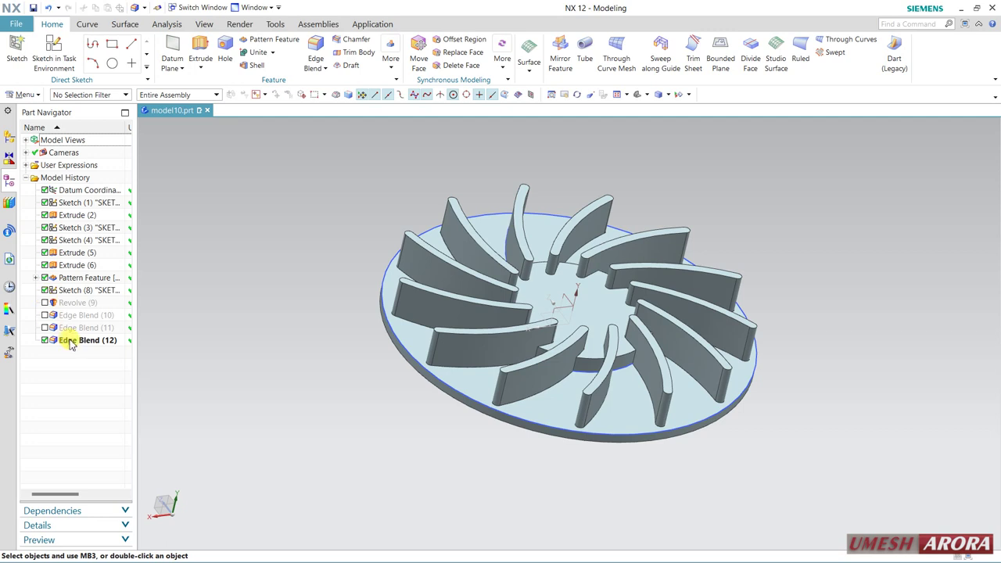
{"action": "left_click_drag", "start_coordinate": [72, 348], "coordinate": [81, 266]}
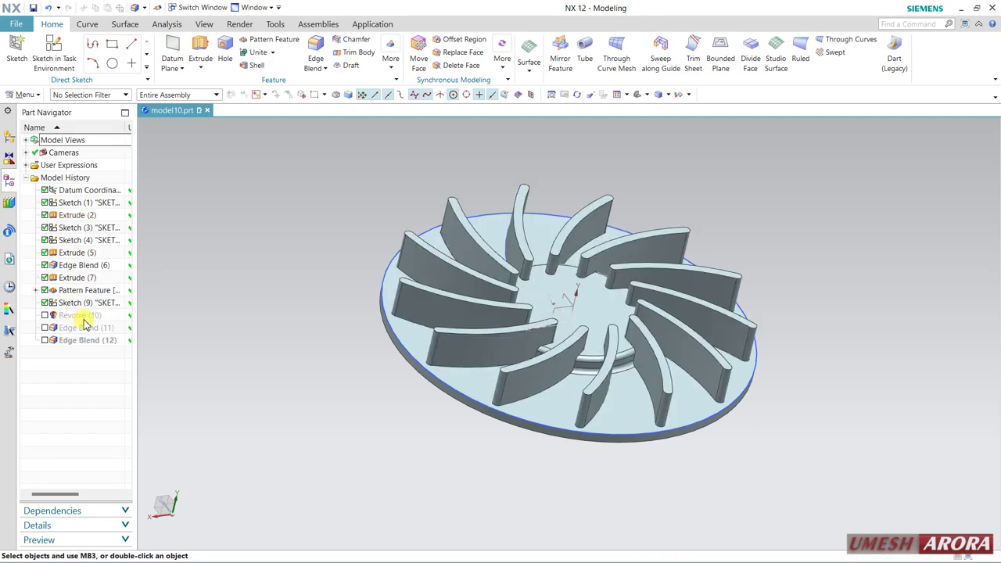
{"action": "middle_click_drag", "start_coordinate": [255, 375], "coordinate": [325, 320]}
{"action": "left_click", "coordinate": [46, 328]}
{"action": "left_click", "coordinate": [45, 340]}
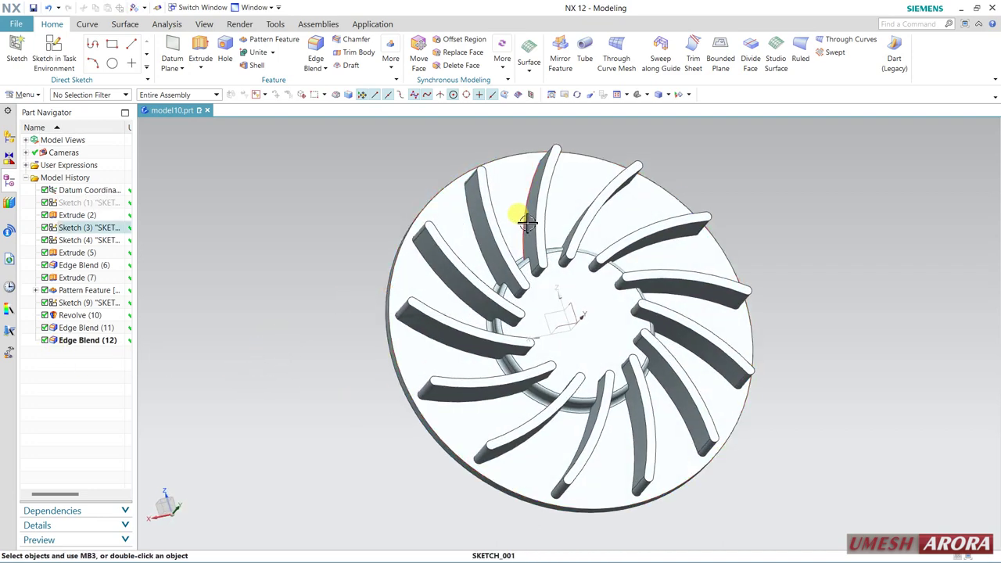
Step: In wireframe display, set up a symmetric extrusion of the small centre circle and stretch it past both sides of the wheel
{"action": "middle_click_drag", "start_coordinate": [277, 289], "coordinate": [304, 322]}
{"action": "right_click_drag", "start_coordinate": [290, 242], "coordinate": [309, 258]}
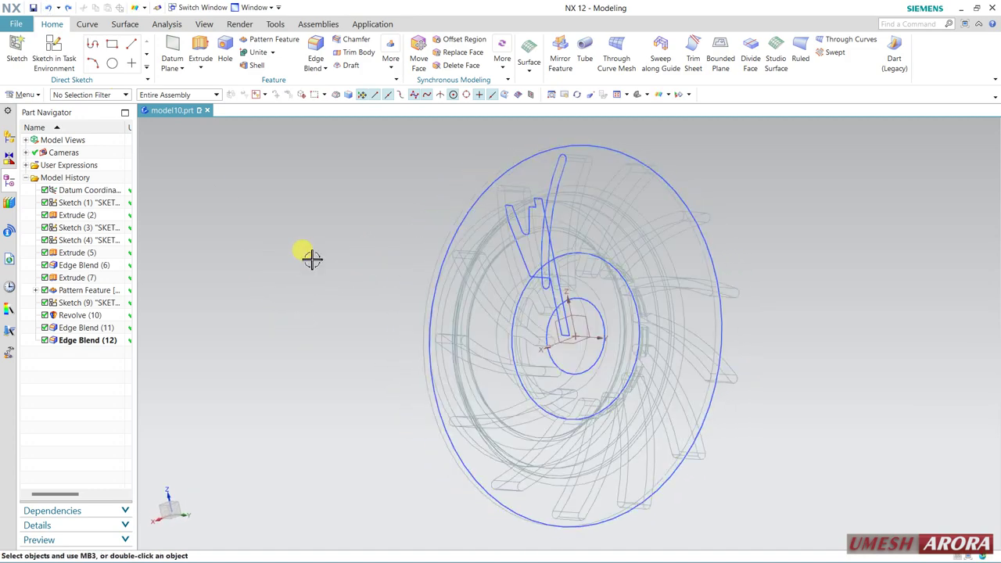
{"action": "left_click", "coordinate": [201, 49]}
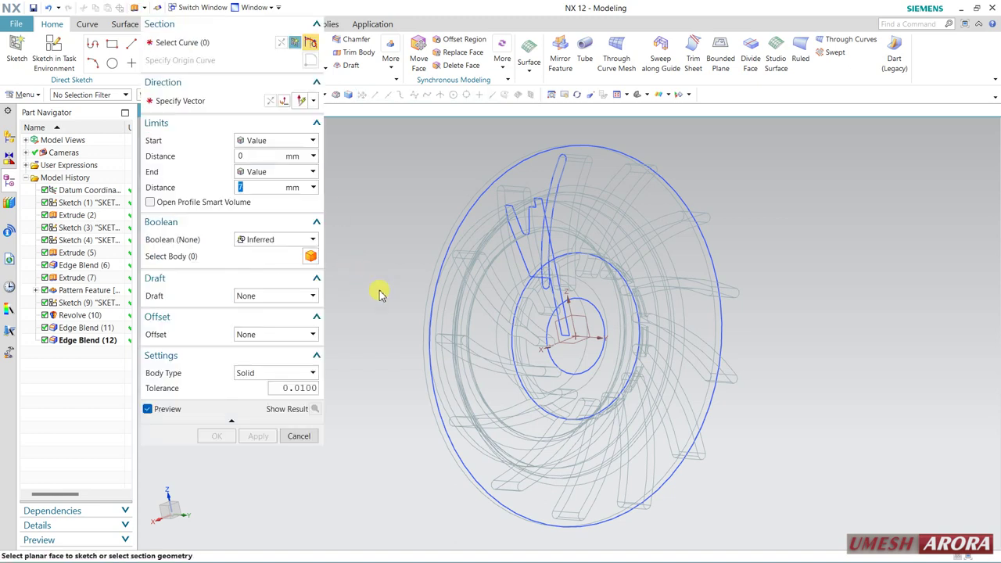
{"action": "left_click", "coordinate": [592, 305]}
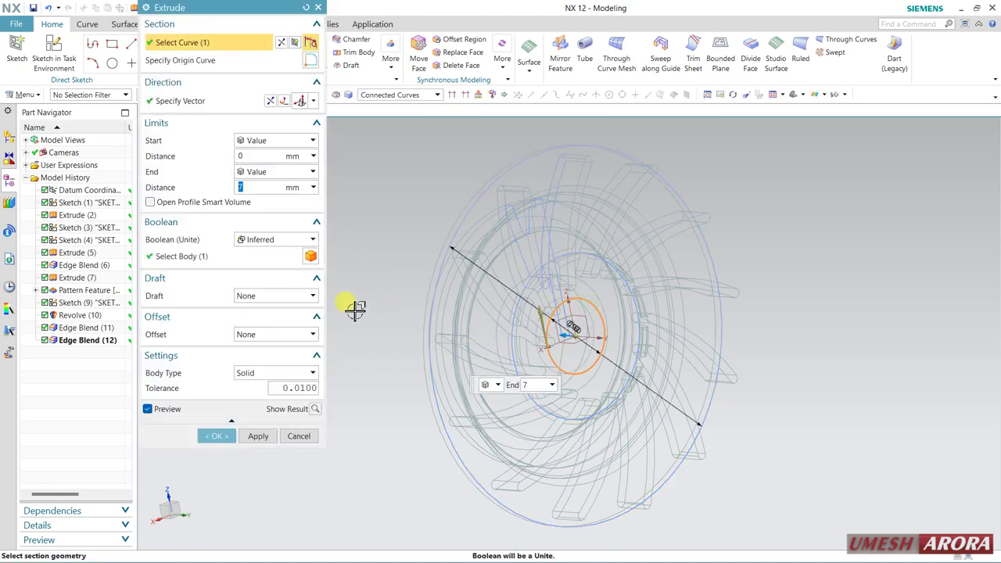
{"action": "left_click", "coordinate": [276, 171]}
{"action": "left_click", "coordinate": [270, 196]}
{"action": "middle_click_drag", "start_coordinate": [429, 310], "coordinate": [466, 311]}
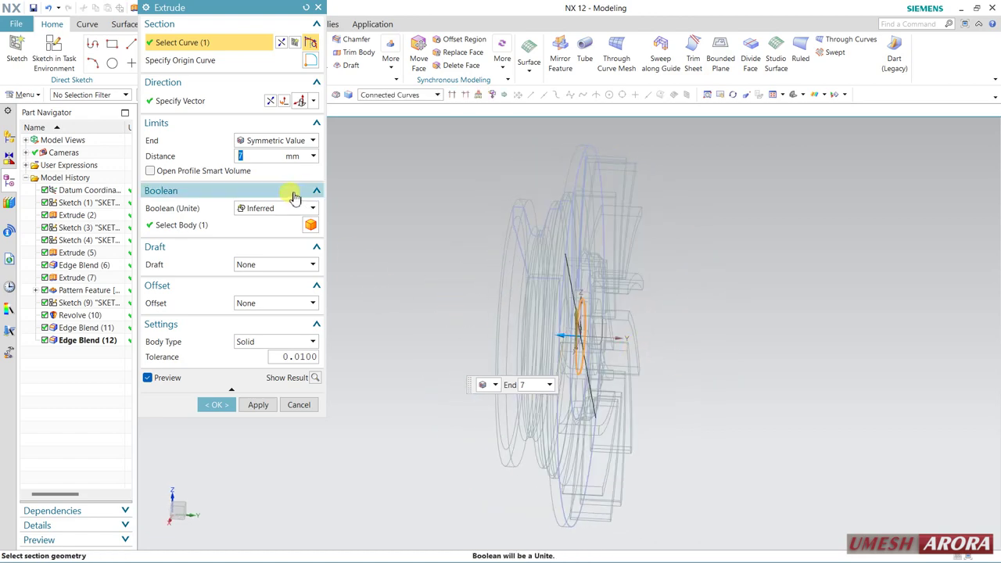
{"action": "left_click_drag", "start_coordinate": [554, 335], "coordinate": [477, 331]}
Step: Subtract the symmetric extrusion from the wheel body to cut the central bore, and return to shaded display
{"action": "mouse_move", "coordinate": [384, 237]}
{"action": "middle_mouse_down"}
{"action": "mouse_move", "coordinate": [391, 279]}
{"action": "mouse_move", "coordinate": [368, 277]}
{"action": "middle_mouse_up"}
{"action": "left_click", "coordinate": [264, 213]}
{"action": "left_click", "coordinate": [258, 247]}
{"action": "left_click", "coordinate": [217, 406]}
{"action": "mouse_move", "coordinate": [331, 404]}
{"action": "middle_mouse_down"}
{"action": "mouse_move", "coordinate": [298, 340]}
{"action": "mouse_move", "coordinate": [508, 416]}
{"action": "middle_mouse_up"}
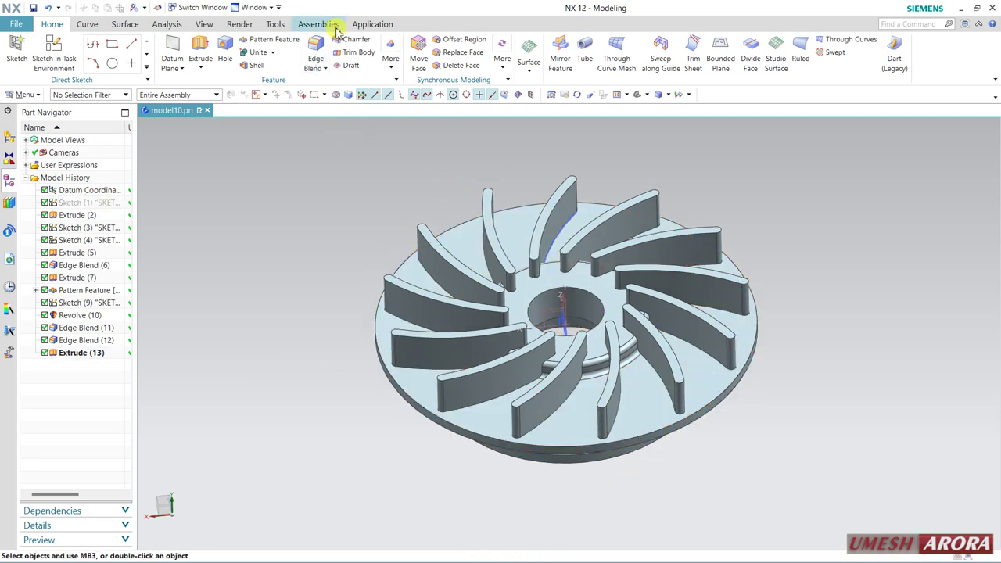
Step: Chamfer the central bore's edges on both the vane side and the hub side with a 1 mm symmetric distance
{"action": "left_click", "coordinate": [356, 39]}
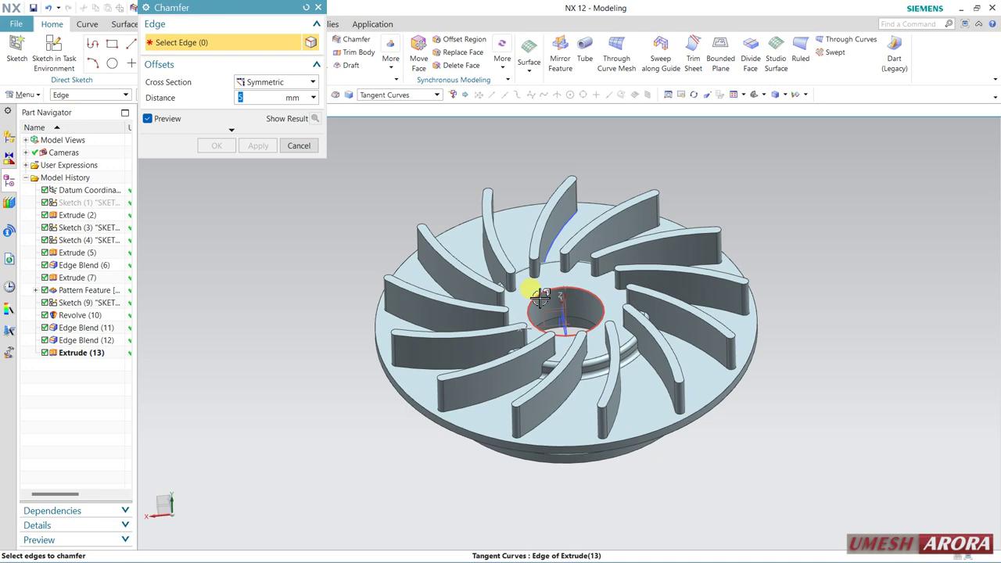
{"action": "left_click", "coordinate": [531, 289]}
{"action": "type", "text": "1"}
{"action": "key", "text": "Return"}
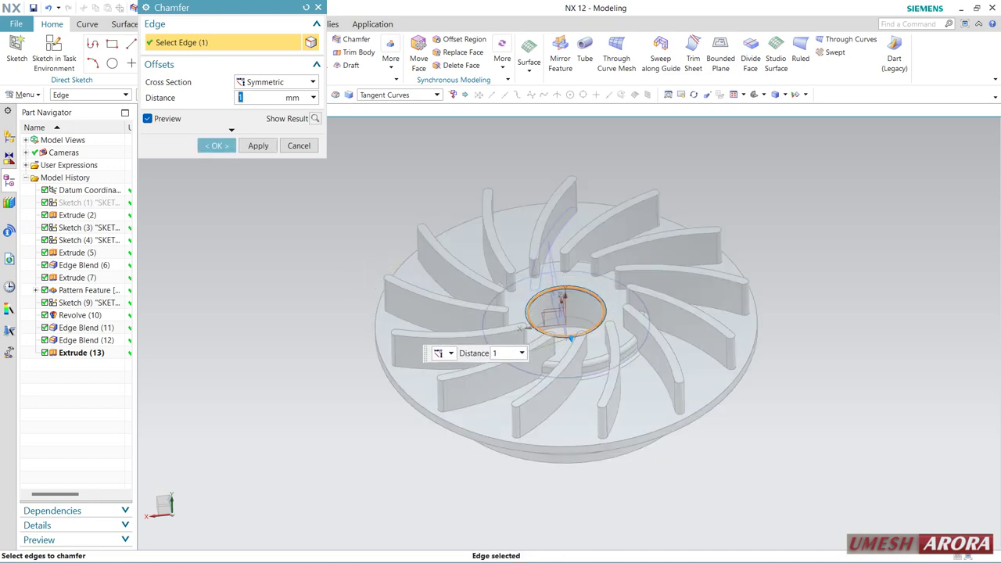
{"action": "middle_click_drag", "start_coordinate": [383, 385], "coordinate": [592, 369]}
{"action": "left_click", "coordinate": [543, 358]}
{"action": "middle_click", "coordinate": [412, 402]}
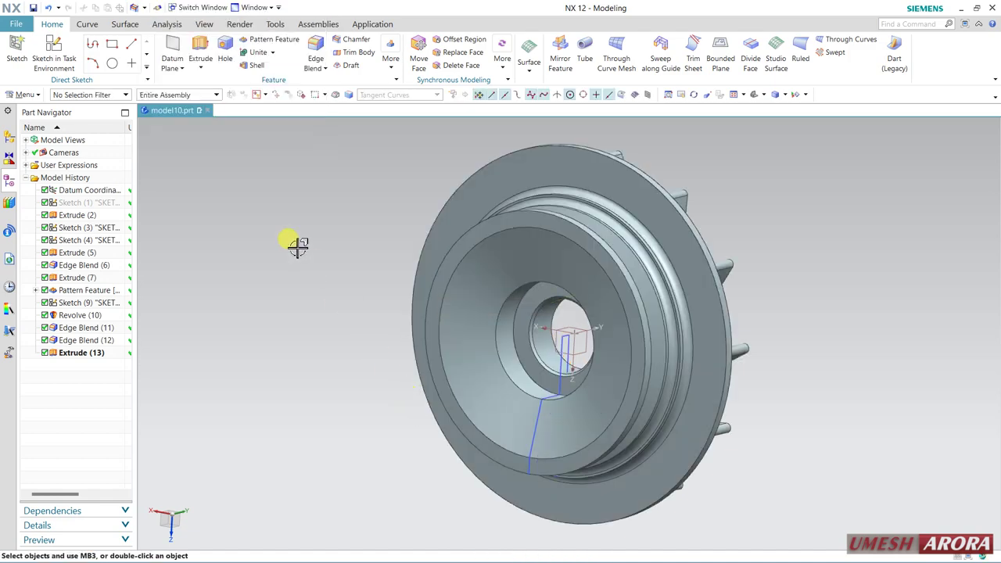
Step: Hide the revolved hub's profile sketch and the vane profile sketch
{"action": "left_click", "coordinate": [540, 410]}
{"action": "key", "text": "ctrl+b"}
{"action": "mouse_move", "coordinate": [597, 398]}
{"action": "middle_mouse_down"}
{"action": "mouse_move", "coordinate": [613, 357]}
{"action": "mouse_move", "coordinate": [516, 356]}
{"action": "mouse_move", "coordinate": [524, 377]}
{"action": "mouse_move", "coordinate": [502, 351]}
{"action": "mouse_move", "coordinate": [627, 419]}
{"action": "middle_mouse_up"}
{"action": "left_click", "coordinate": [626, 419]}
{"action": "key", "text": "ctrl+b"}
{"action": "mouse_move", "coordinate": [670, 483]}
{"action": "middle_mouse_down"}
{"action": "mouse_move", "coordinate": [706, 472]}
{"action": "mouse_move", "coordinate": [742, 485]}
{"action": "mouse_move", "coordinate": [731, 490]}
{"action": "mouse_move", "coordinate": [787, 339]}
{"action": "mouse_move", "coordinate": [777, 397]}
{"action": "mouse_move", "coordinate": [686, 352]}
{"action": "mouse_move", "coordinate": [586, 329]}
{"action": "mouse_move", "coordinate": [611, 369]}
{"action": "mouse_move", "coordinate": [640, 337]}
{"action": "mouse_move", "coordinate": [667, 335]}
{"action": "mouse_move", "coordinate": [648, 344]}
{"action": "middle_mouse_up"}
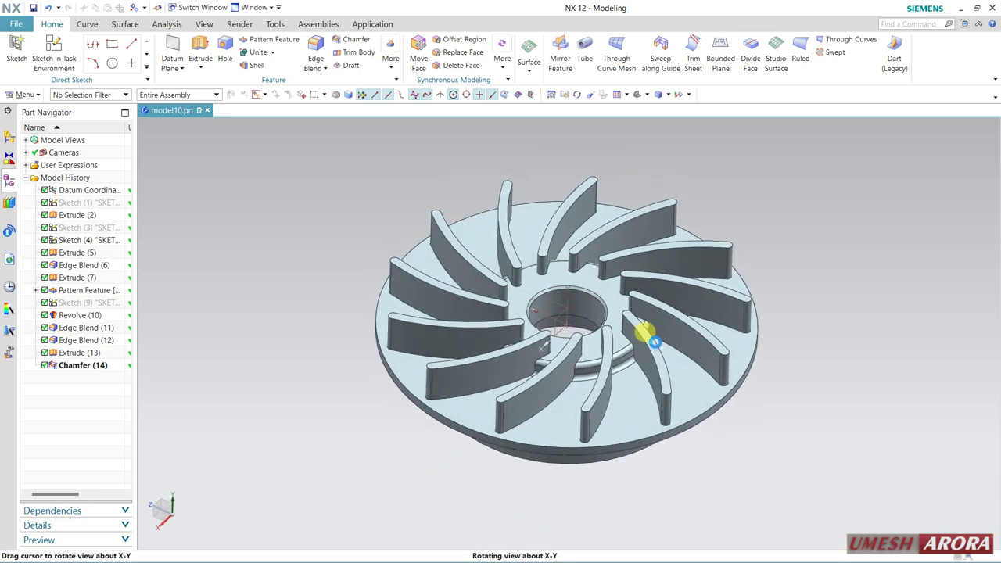